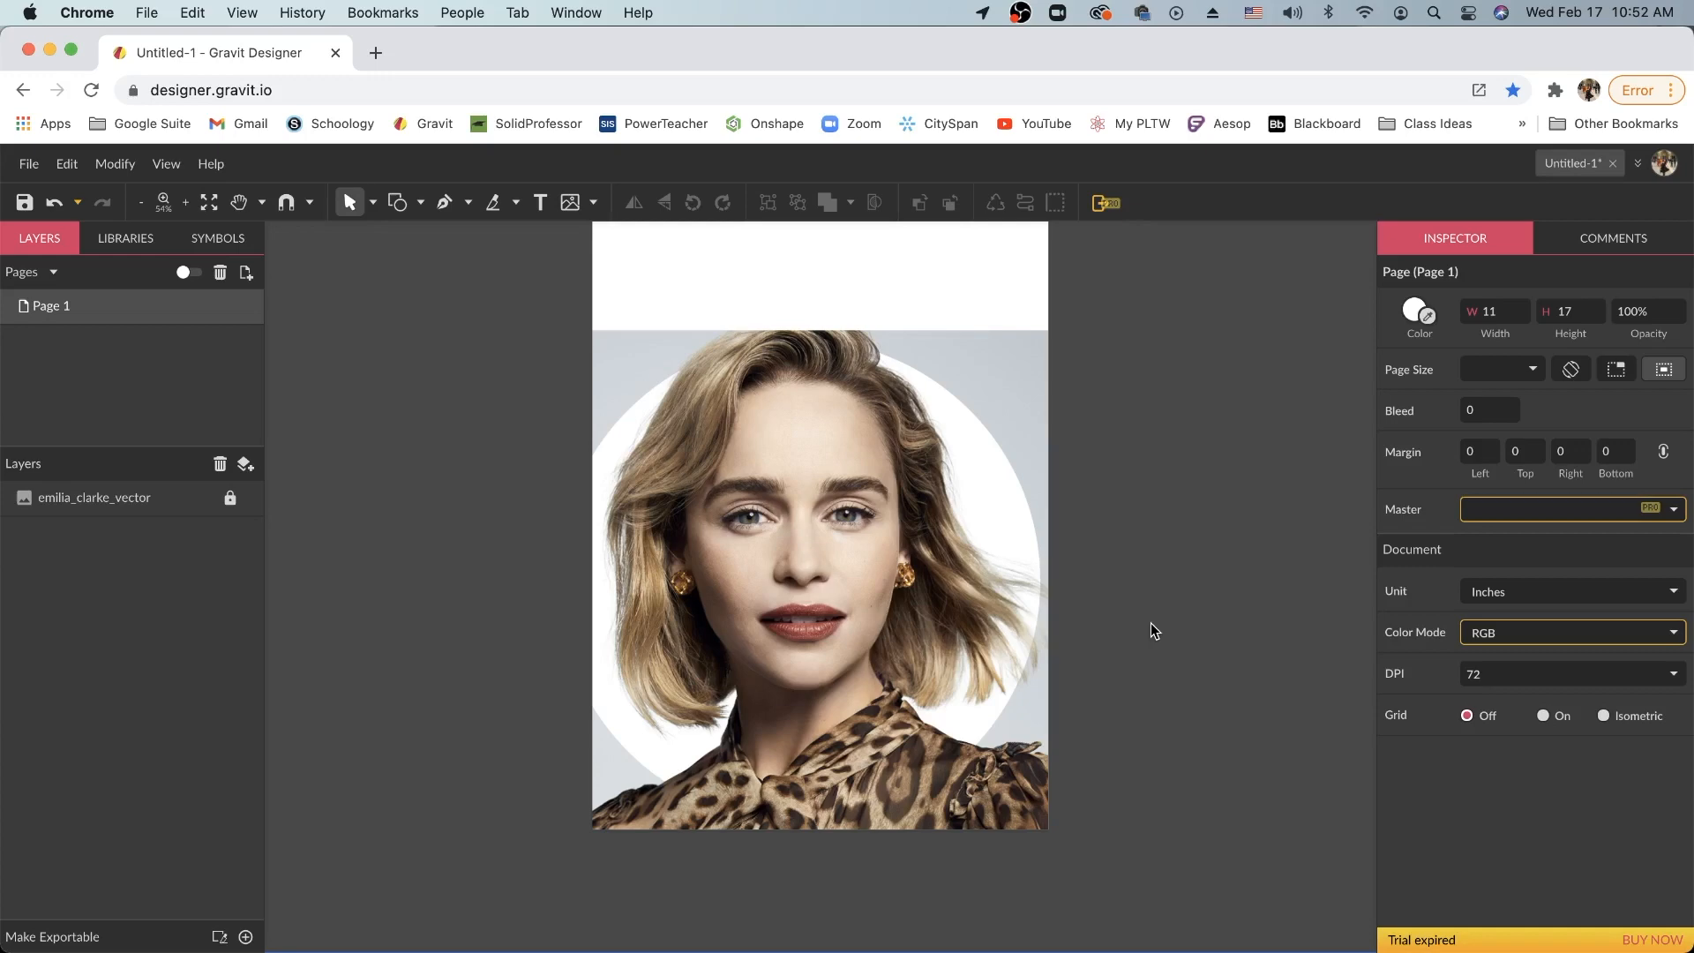
Draw a closed curved shape about 5.8 by 4 in over the portrait's forehead and eye with the Pen tool
{"action": "scroll", "coordinate": [1150, 623], "scroll_direction": "up", "scroll_amount": 1}
{"action": "left_click", "coordinate": [445, 202]}
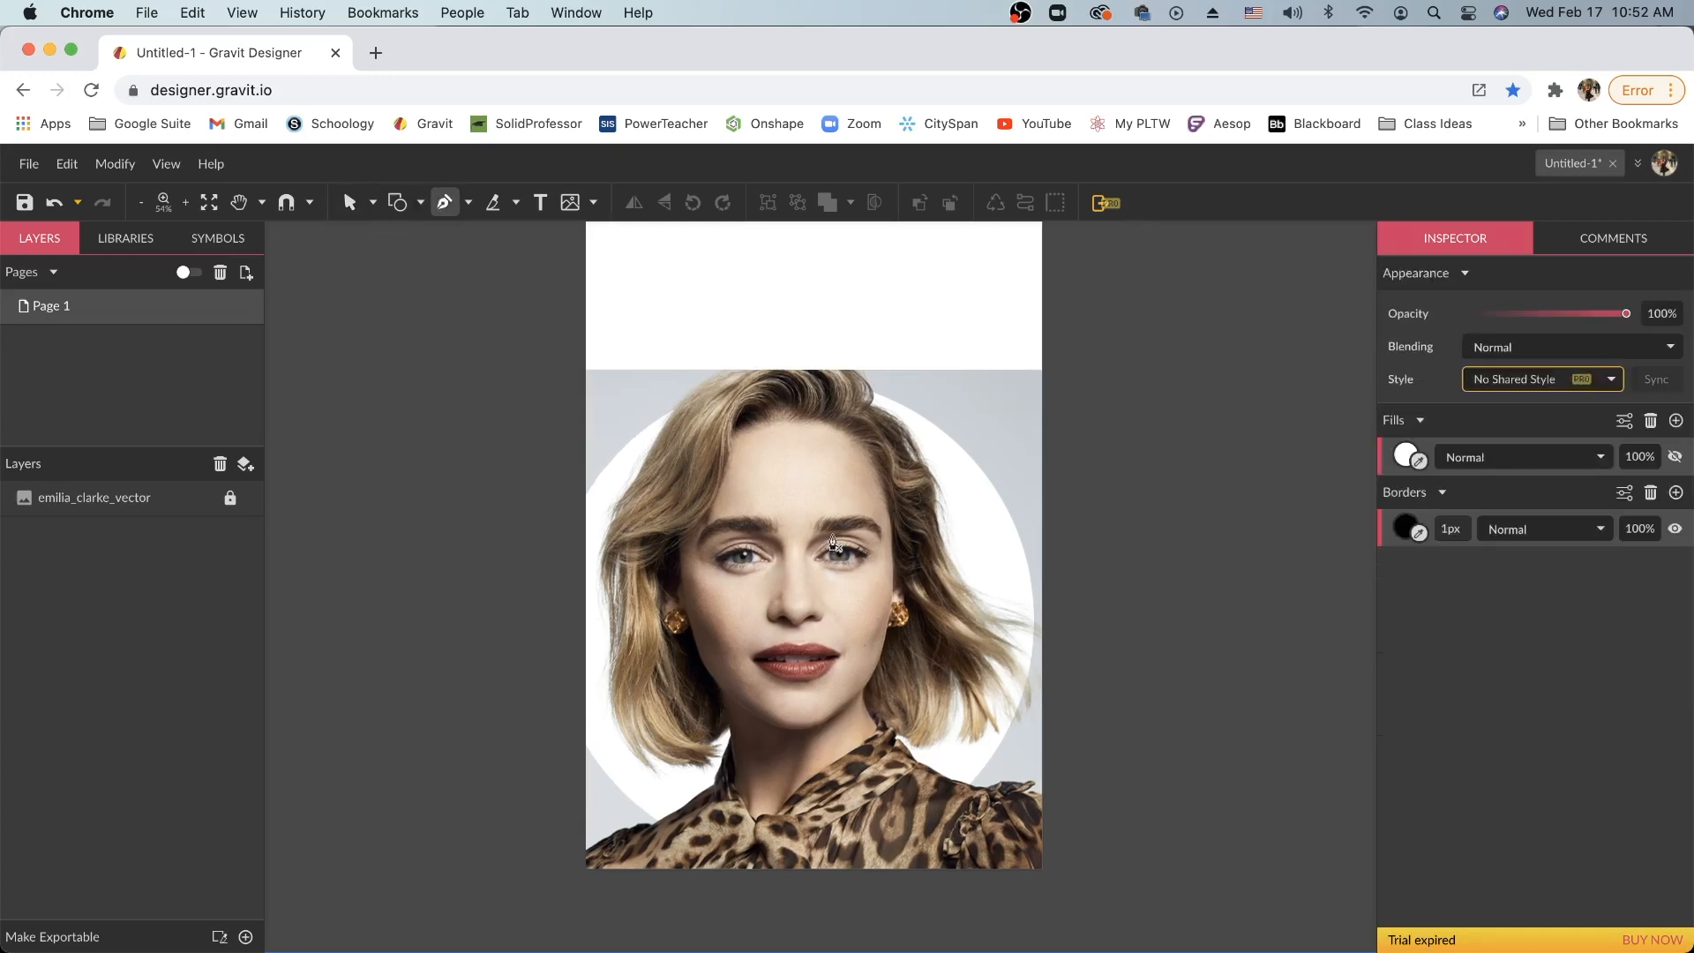
{"action": "left_click", "coordinate": [837, 437]}
{"action": "left_click_drag", "start_coordinate": [754, 481], "coordinate": [744, 521]}
{"action": "left_click", "coordinate": [809, 591]}
{"action": "left_click_drag", "start_coordinate": [848, 600], "coordinate": [892, 593]}
{"action": "left_click_drag", "start_coordinate": [988, 525], "coordinate": [965, 459]}
{"action": "left_click_drag", "start_coordinate": [906, 511], "coordinate": [846, 498]}
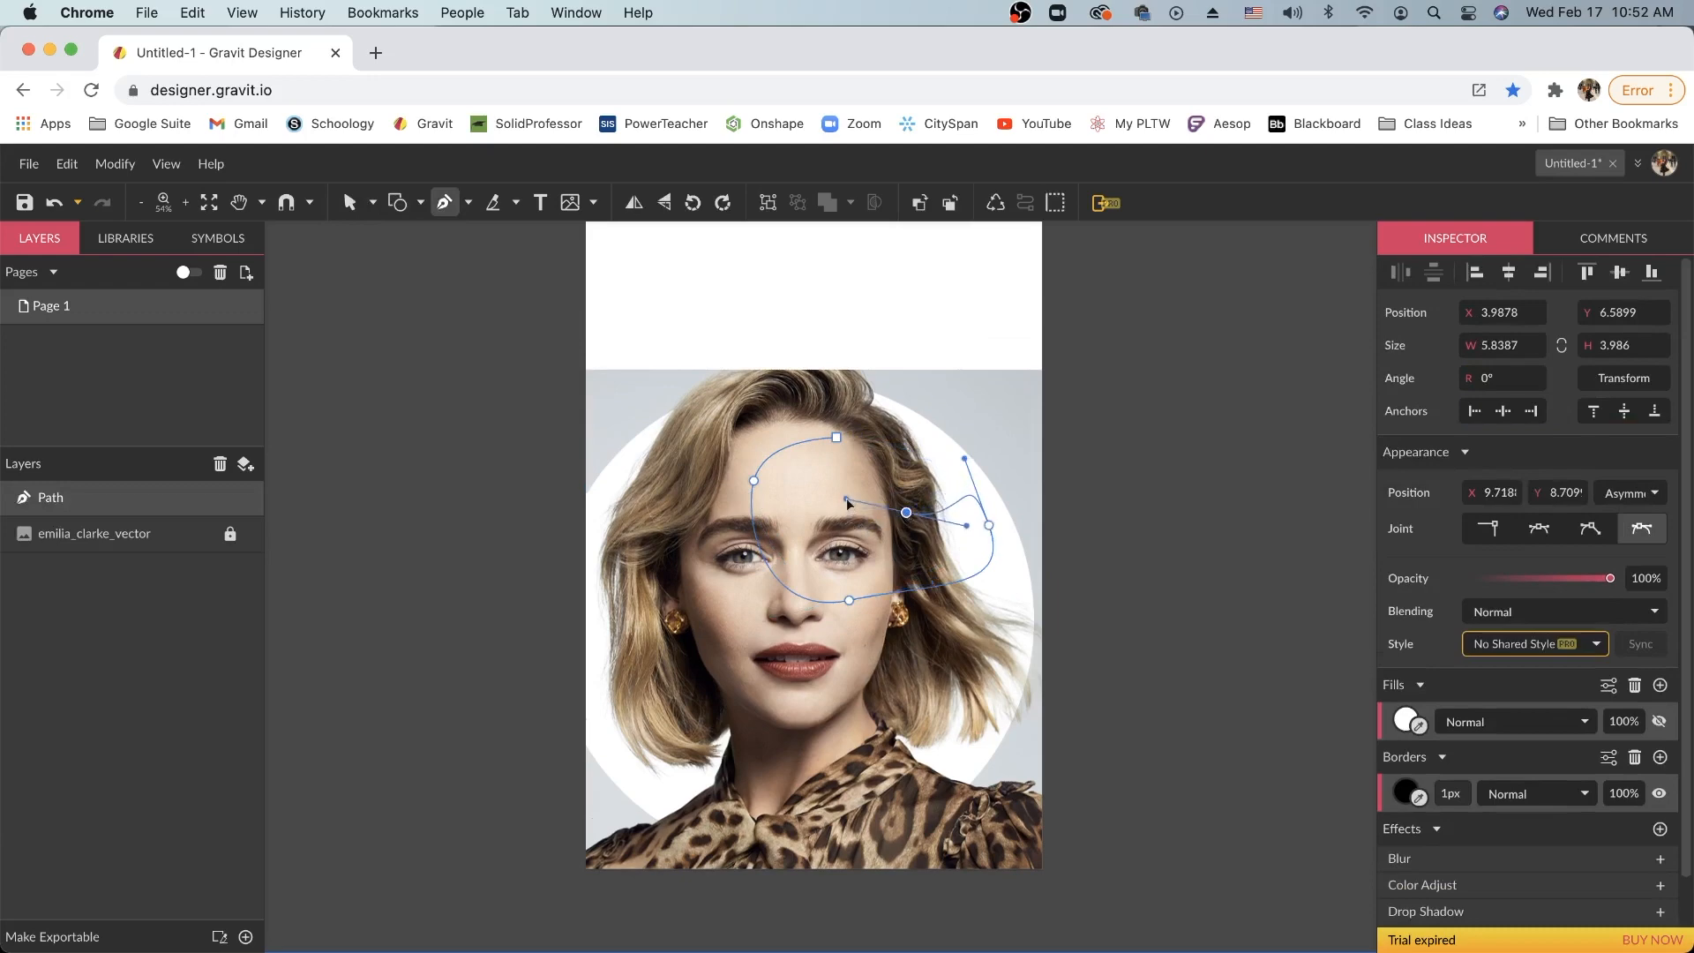
{"action": "left_click", "coordinate": [837, 438]}
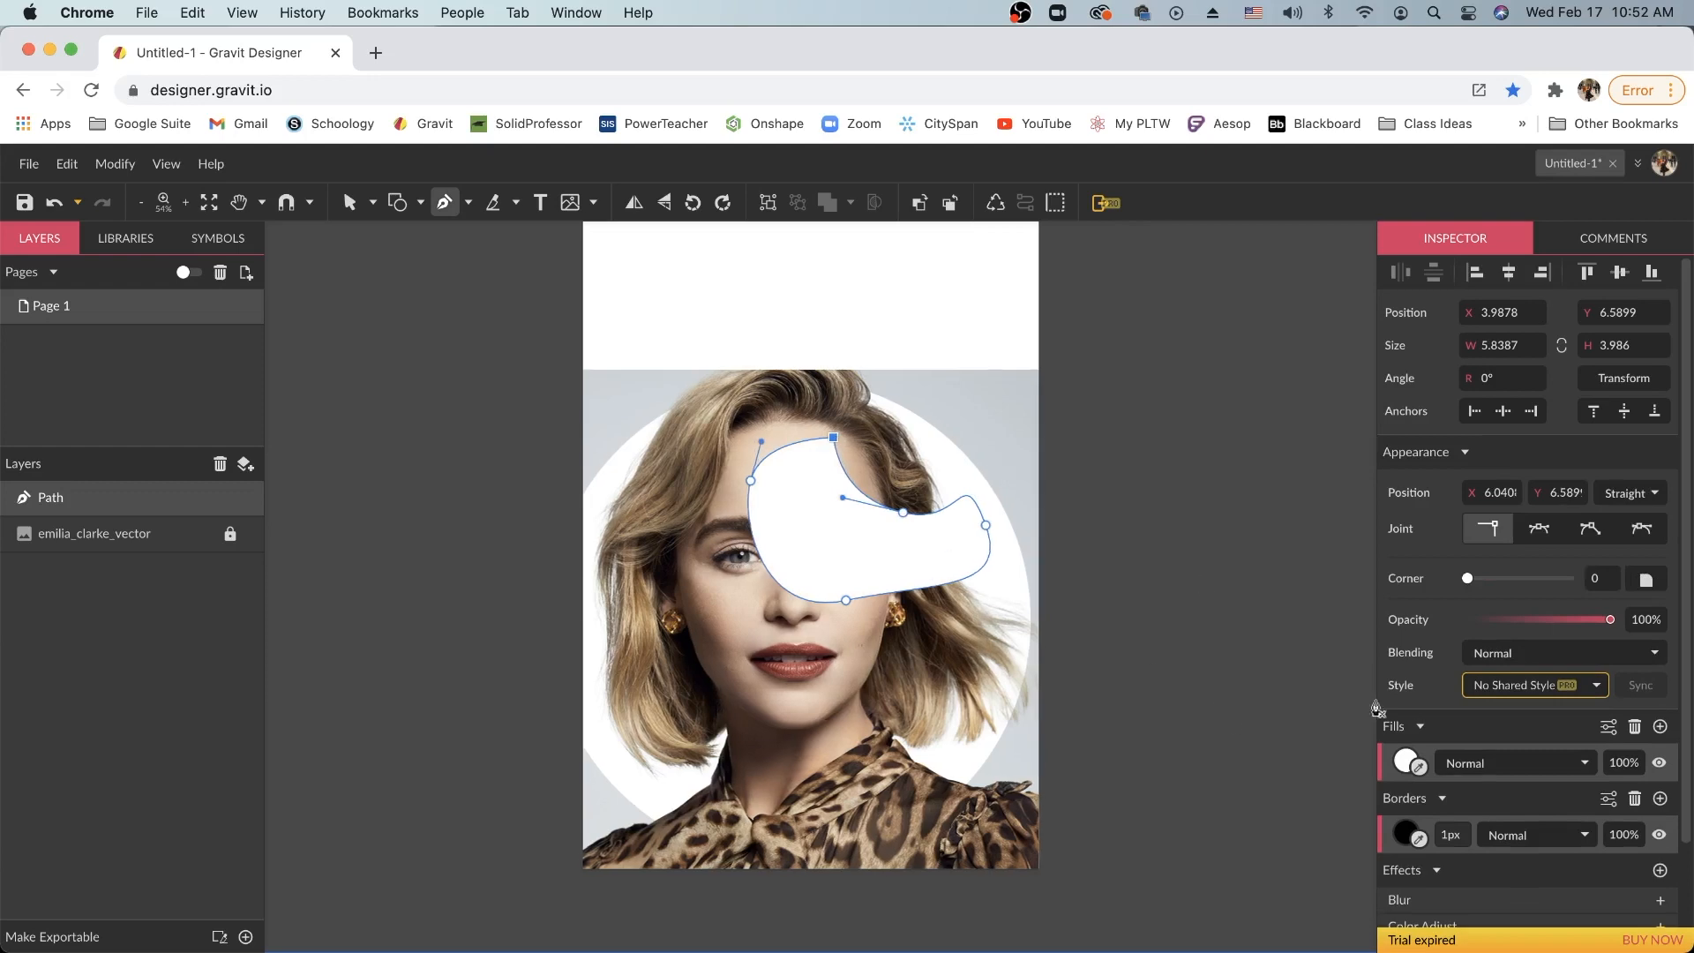
Fill the closed shape with red #F90606
{"action": "left_click", "coordinate": [1404, 764]}
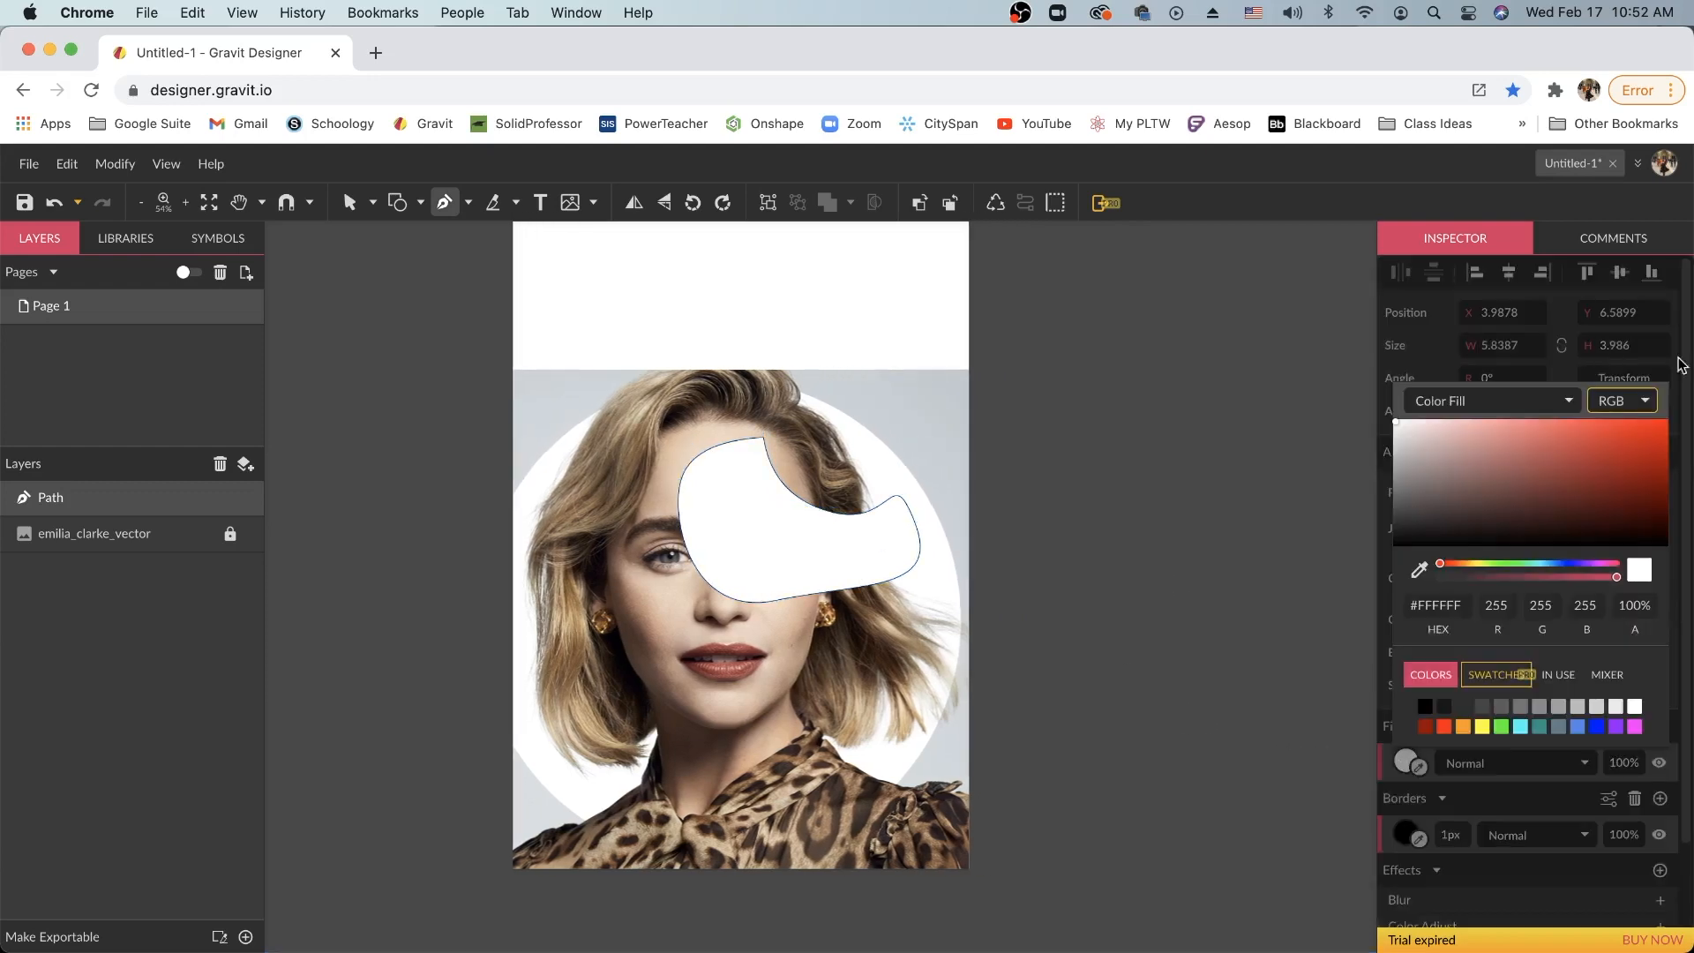
{"action": "left_click", "coordinate": [1665, 428]}
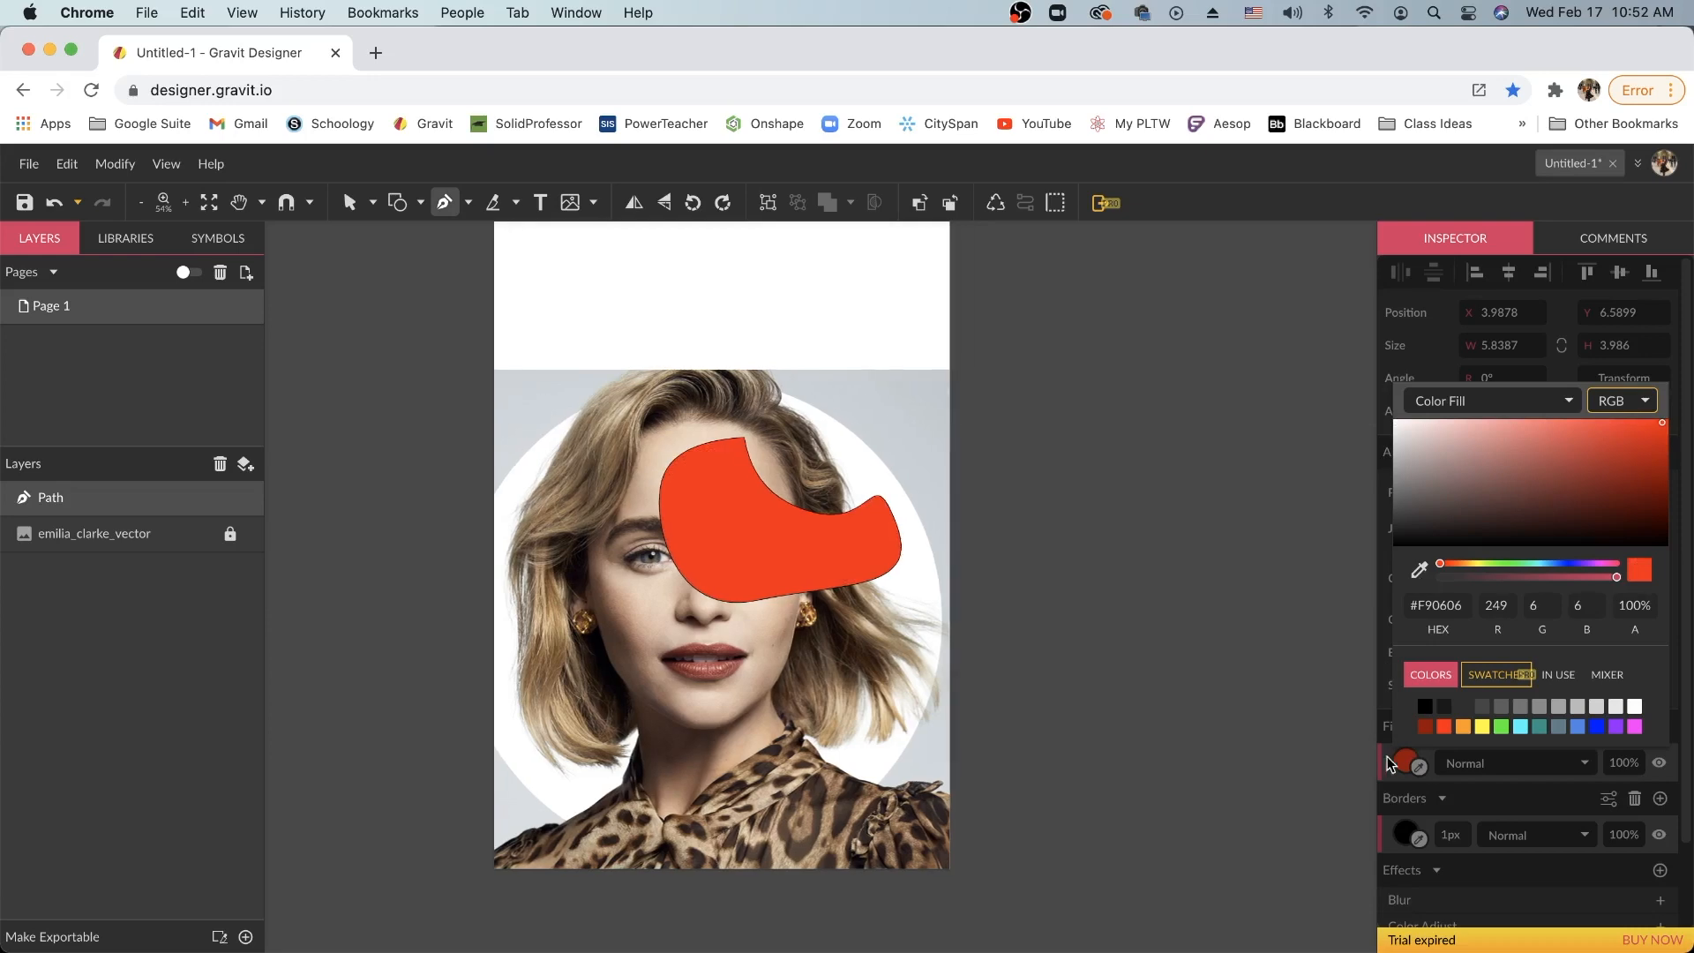
{"action": "left_click", "coordinate": [1400, 761]}
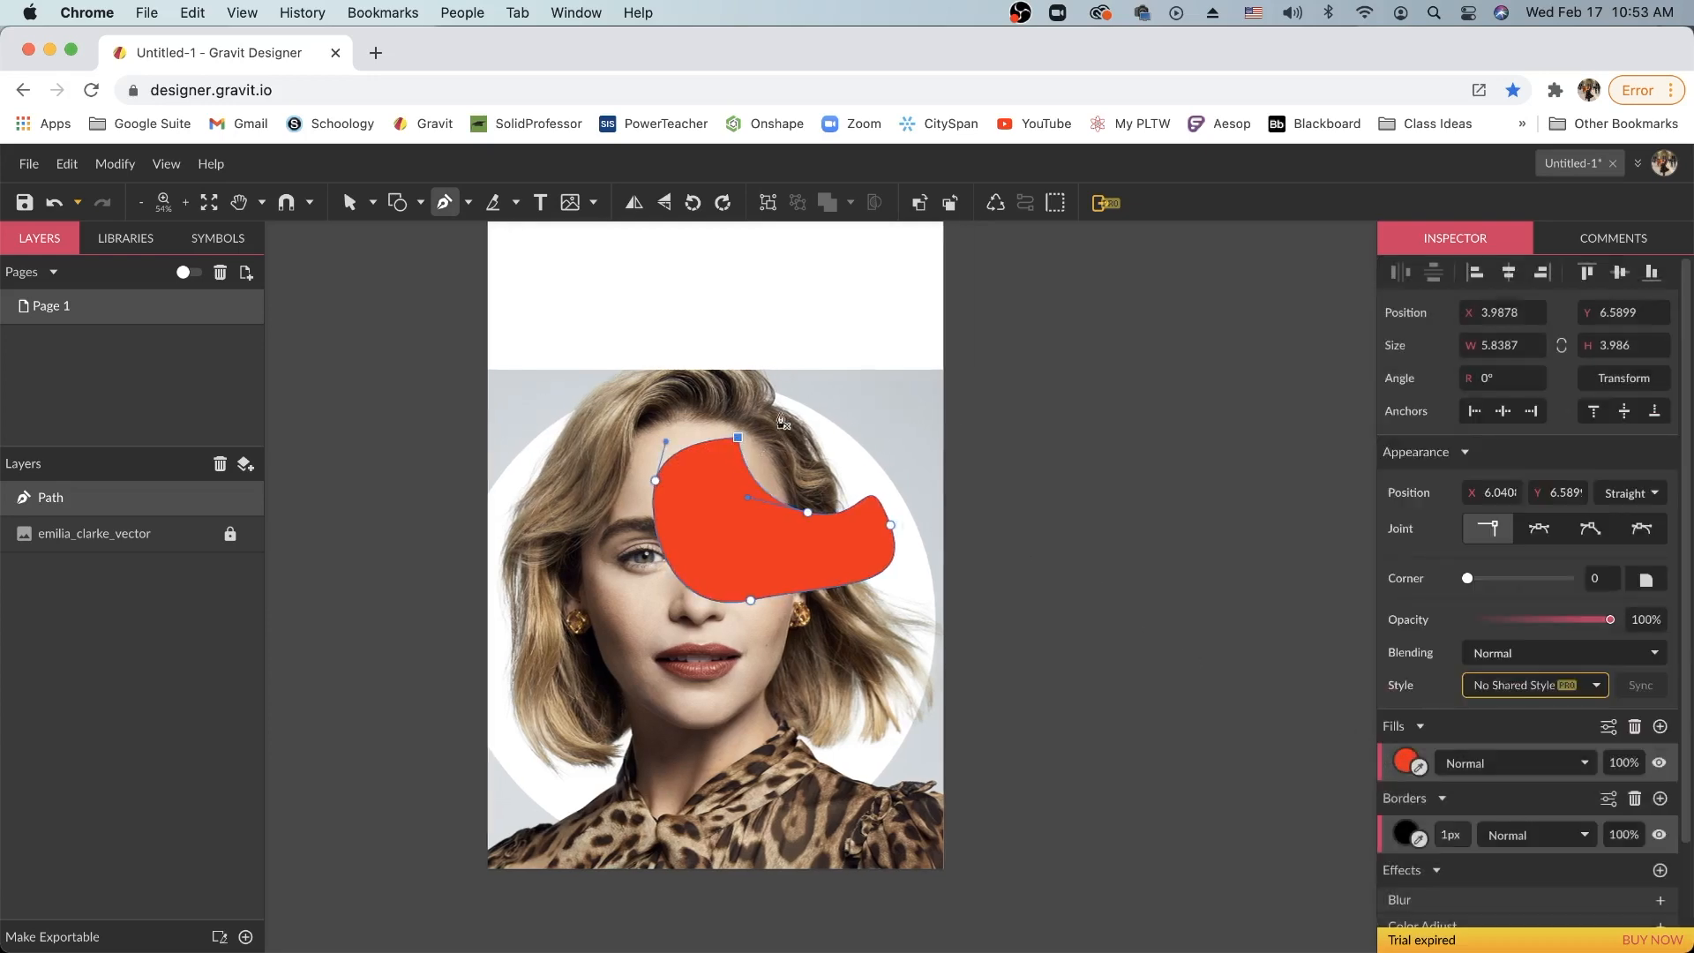
Draw a second closed curved shape about 5.8 by 5.3 in, overlapping the upper part of the red shape
{"action": "left_click", "coordinate": [695, 382]}
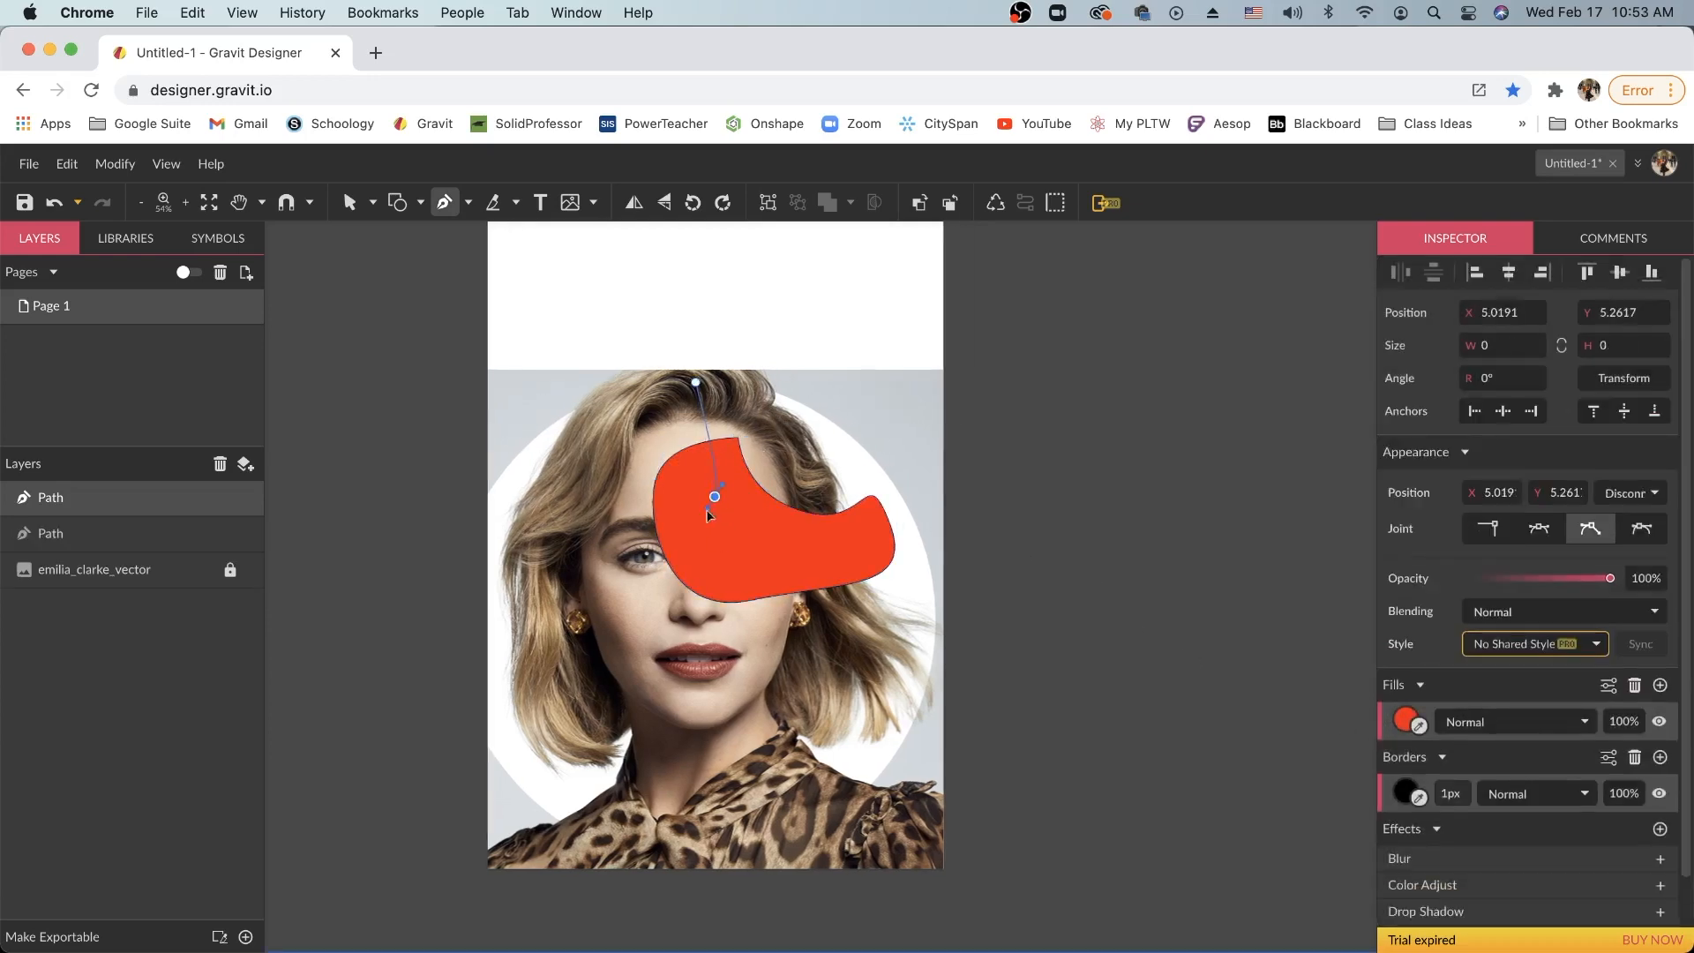
{"action": "left_click", "coordinate": [715, 497]}
{"action": "left_click_drag", "start_coordinate": [822, 547], "coordinate": [931, 500]}
{"action": "left_click_drag", "start_coordinate": [909, 430], "coordinate": [834, 403]}
{"action": "left_click_drag", "start_coordinate": [769, 343], "coordinate": [746, 369]}
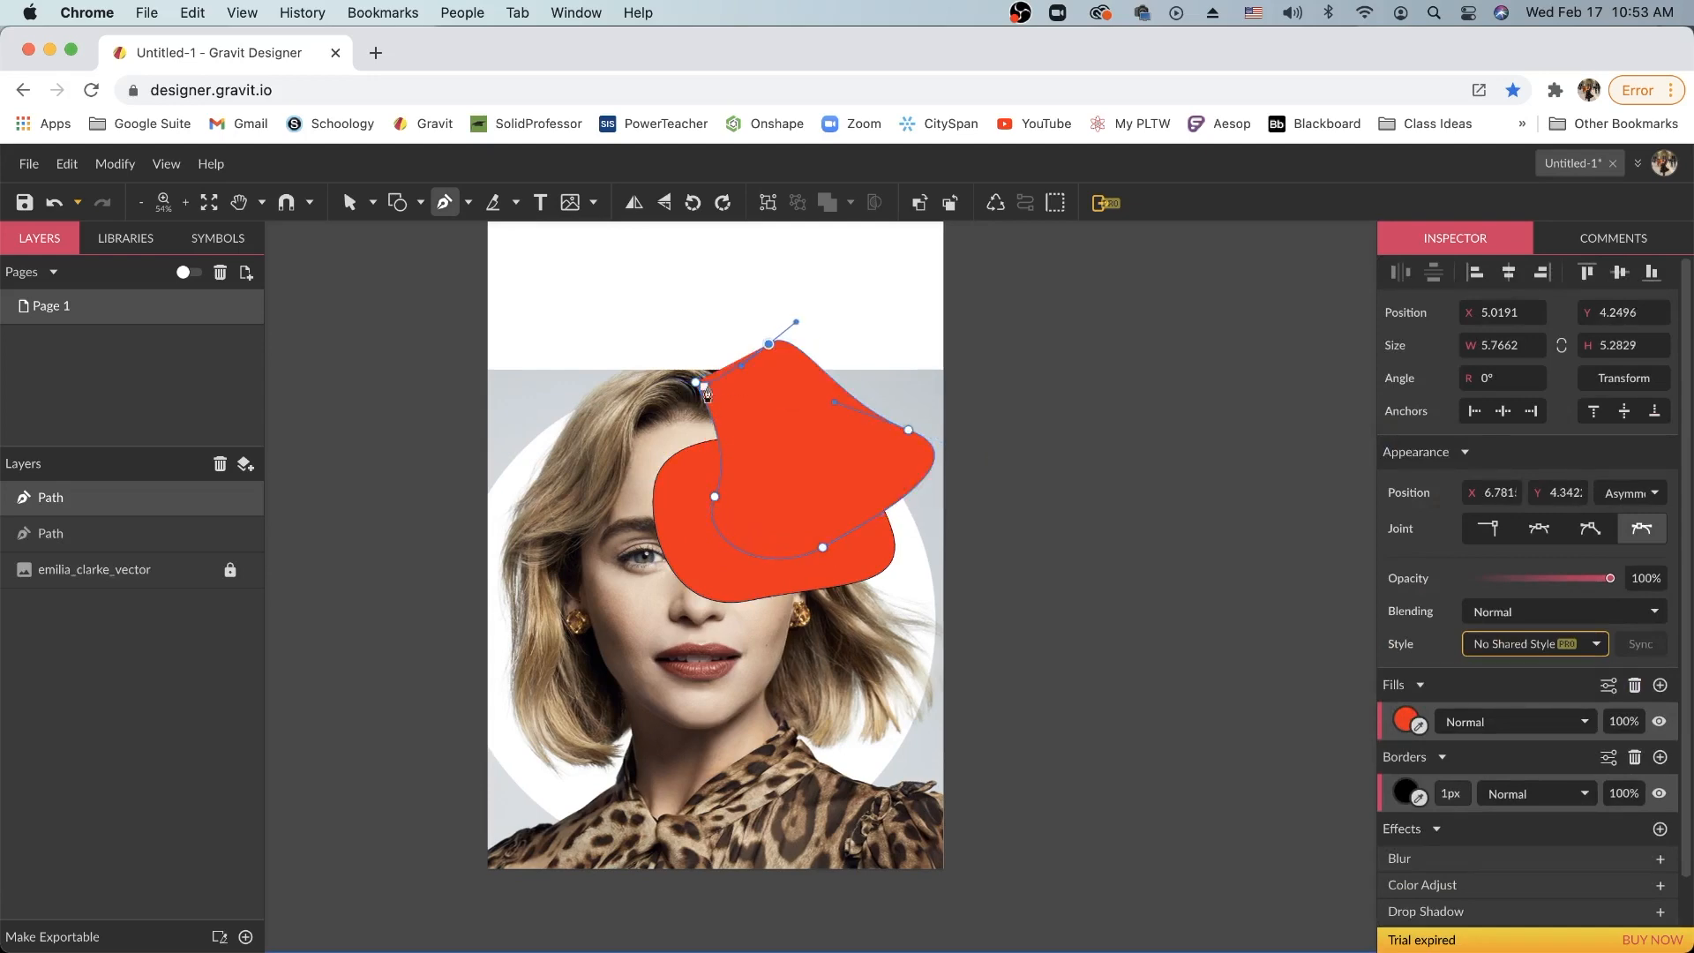
{"action": "left_click", "coordinate": [695, 382]}
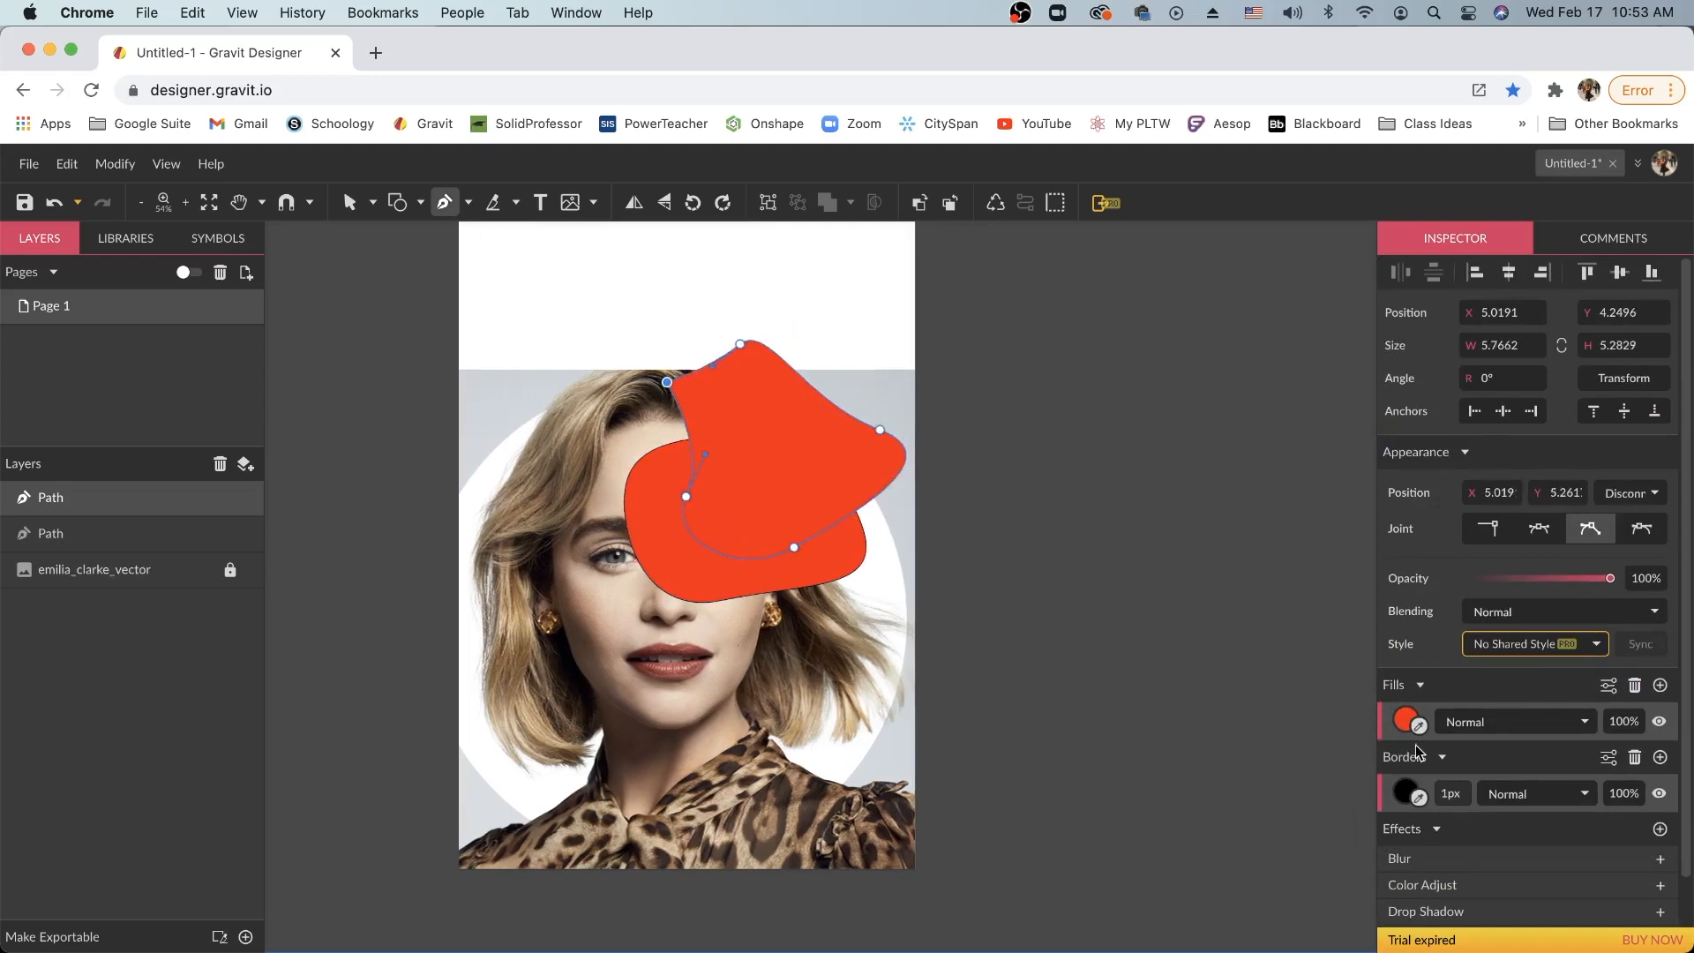
Change the second shape's fill color to light cyan
{"action": "left_click", "coordinate": [1405, 720]}
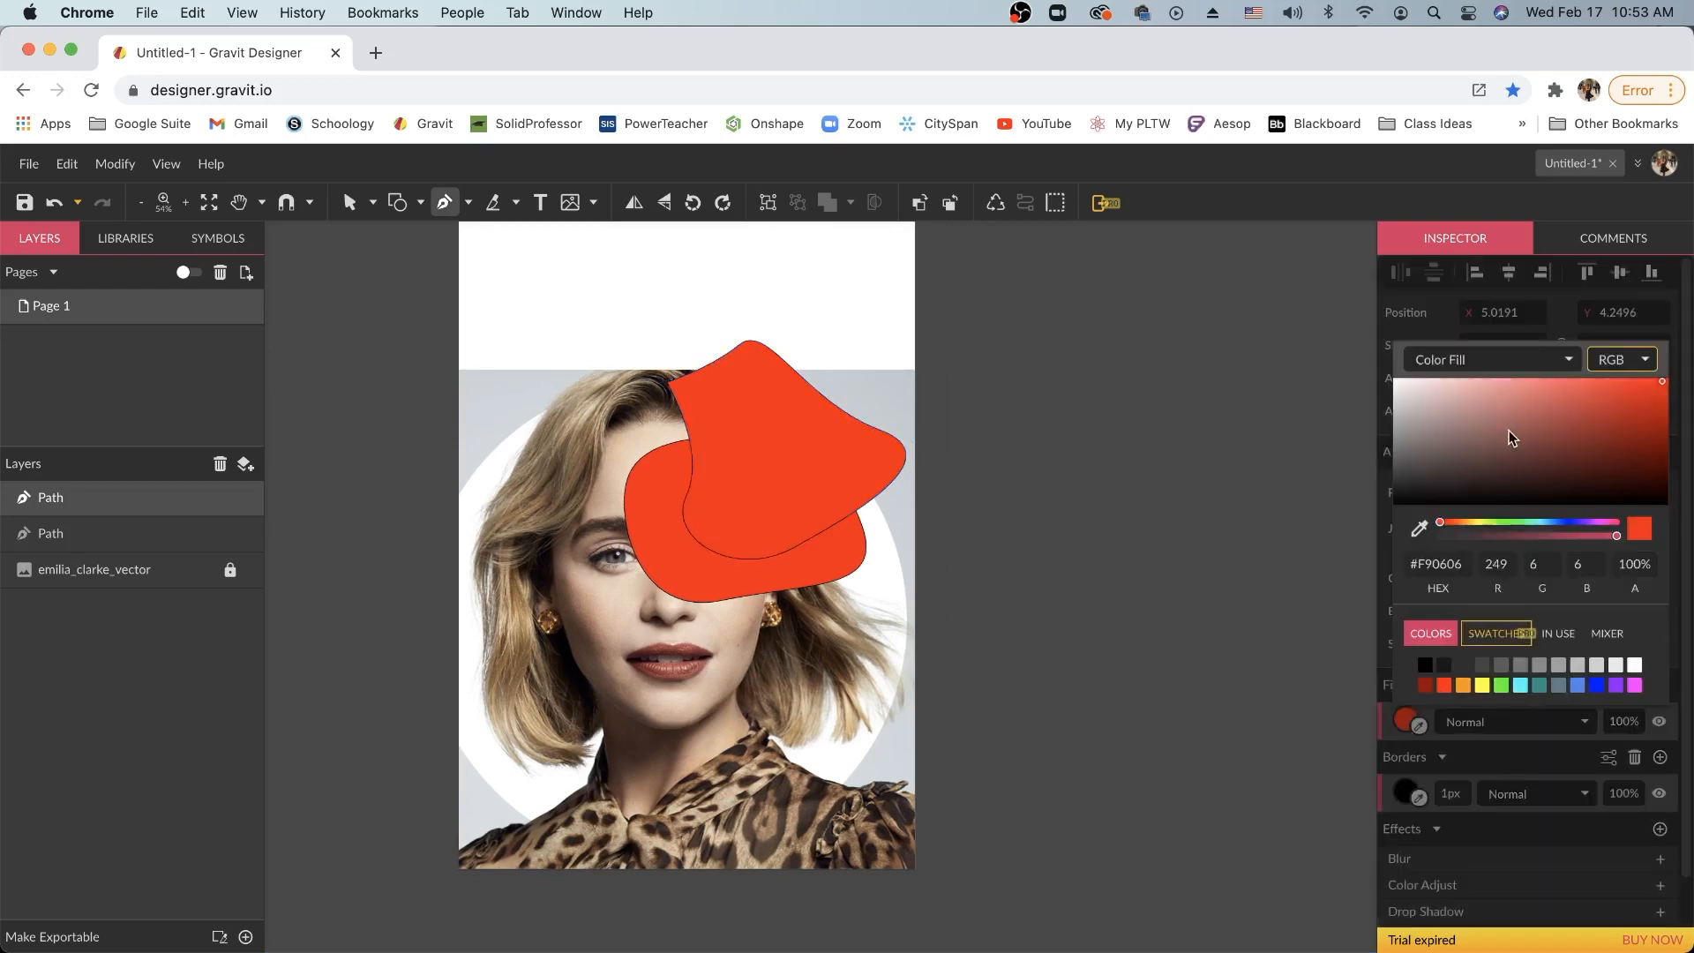
{"action": "left_click", "coordinate": [1527, 522]}
{"action": "left_click", "coordinate": [1397, 723]}
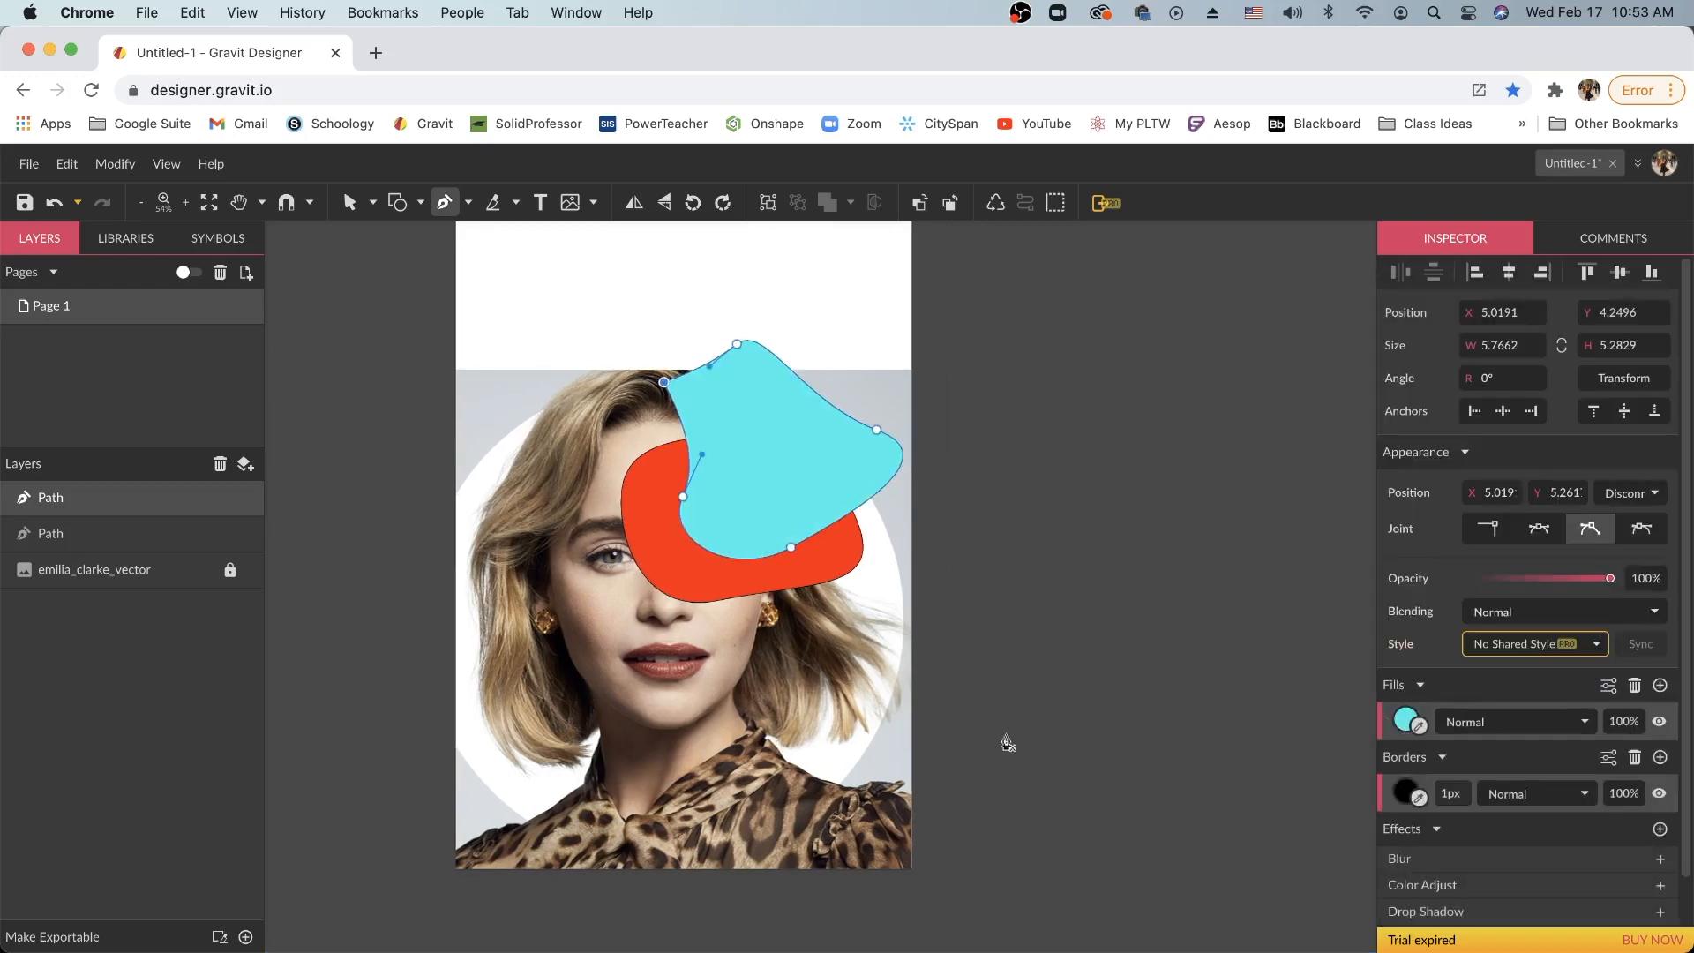
Try moving the cyan shape up and to the right, and undo the last move
{"action": "left_click", "coordinate": [351, 202]}
{"action": "left_click", "coordinate": [1060, 450]}
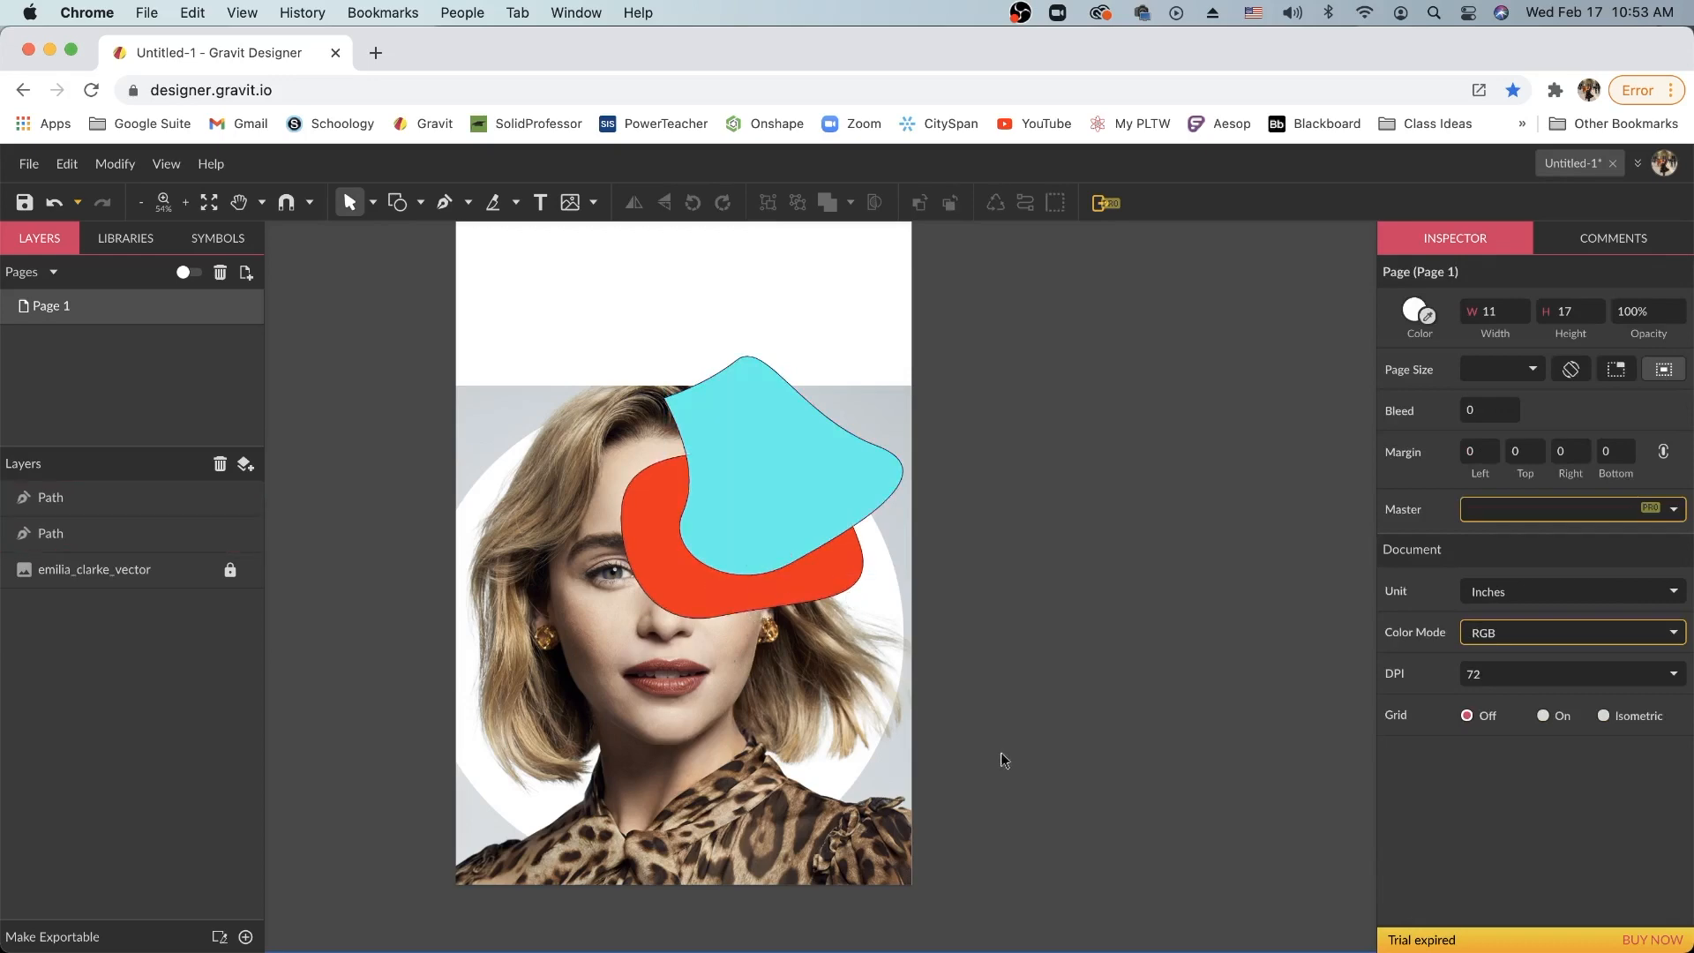
{"action": "left_click_drag", "start_coordinate": [893, 464], "coordinate": [937, 434]}
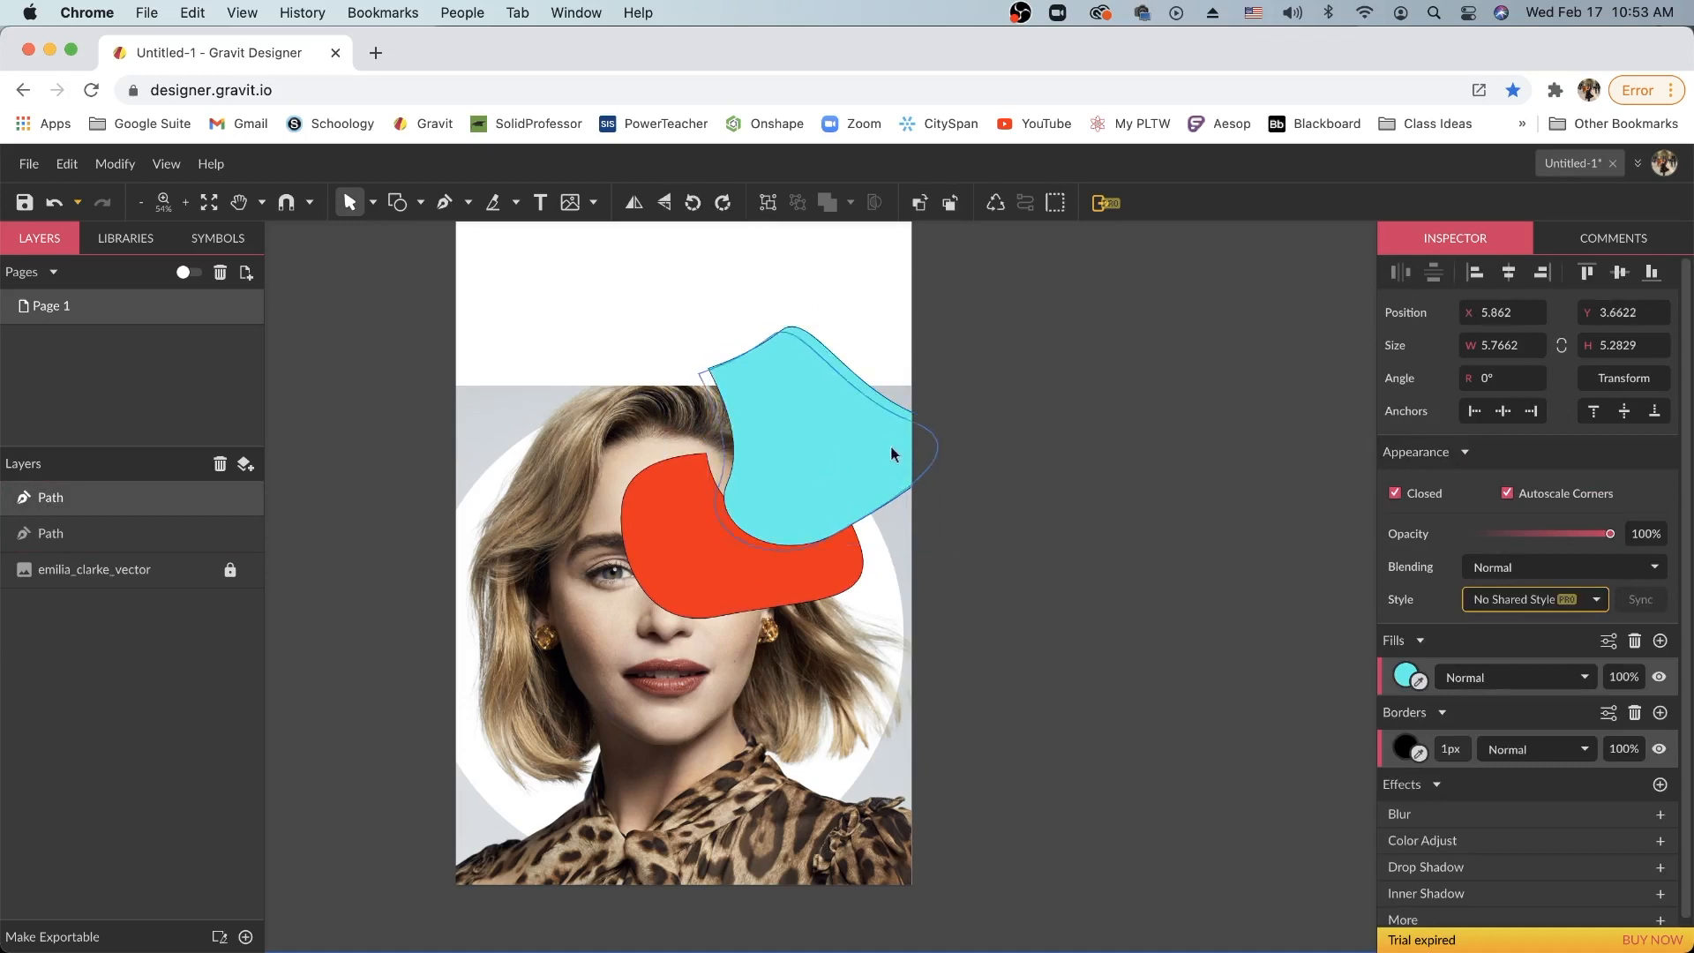
{"action": "key", "text": "super+z"}
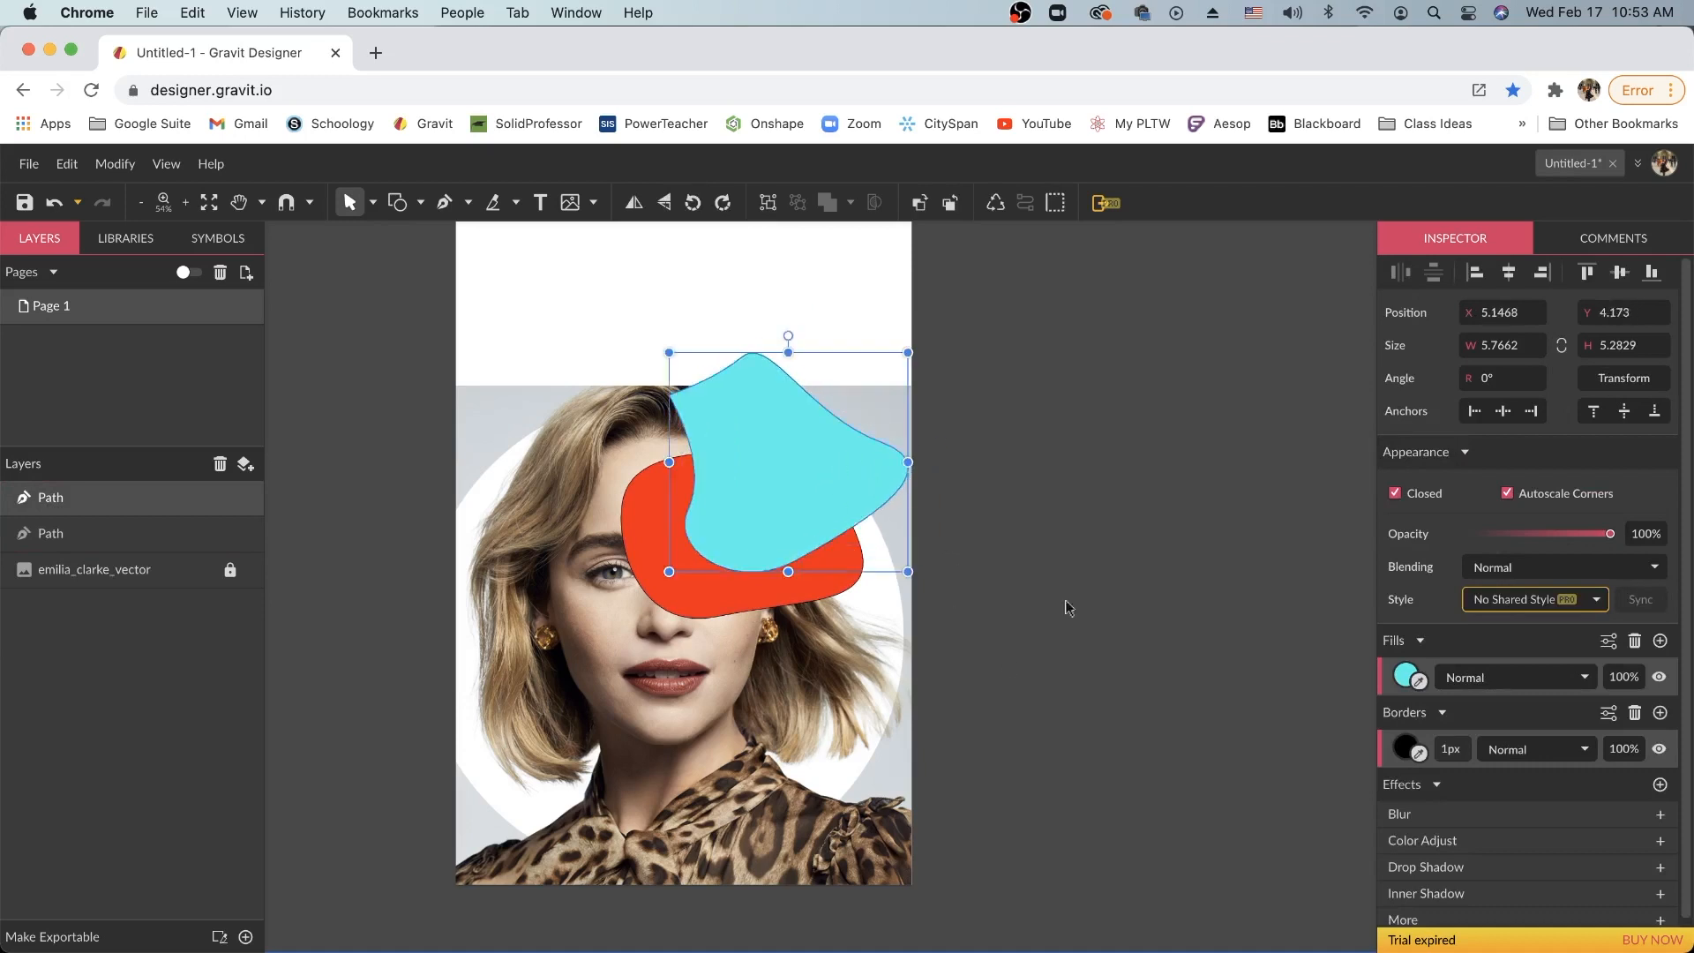
Select both the cyan and the red practice shapes and delete them
{"action": "left_click", "coordinate": [1016, 672]}
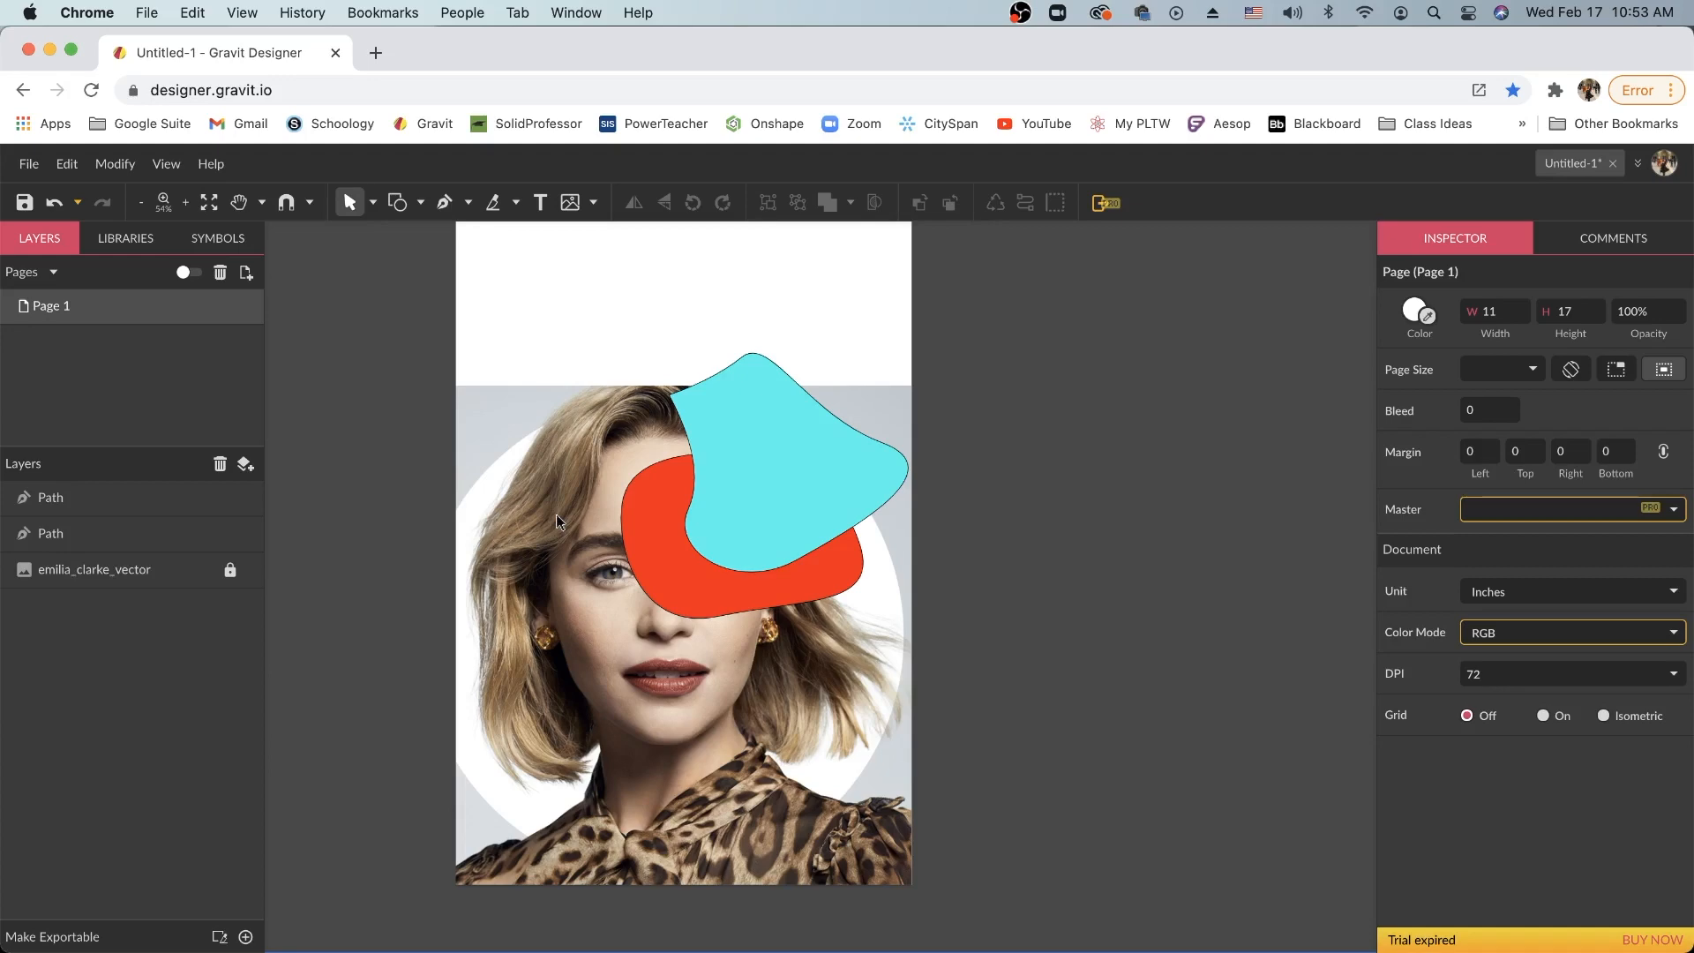
{"action": "left_click_drag", "start_coordinate": [626, 440], "coordinate": [747, 563]}
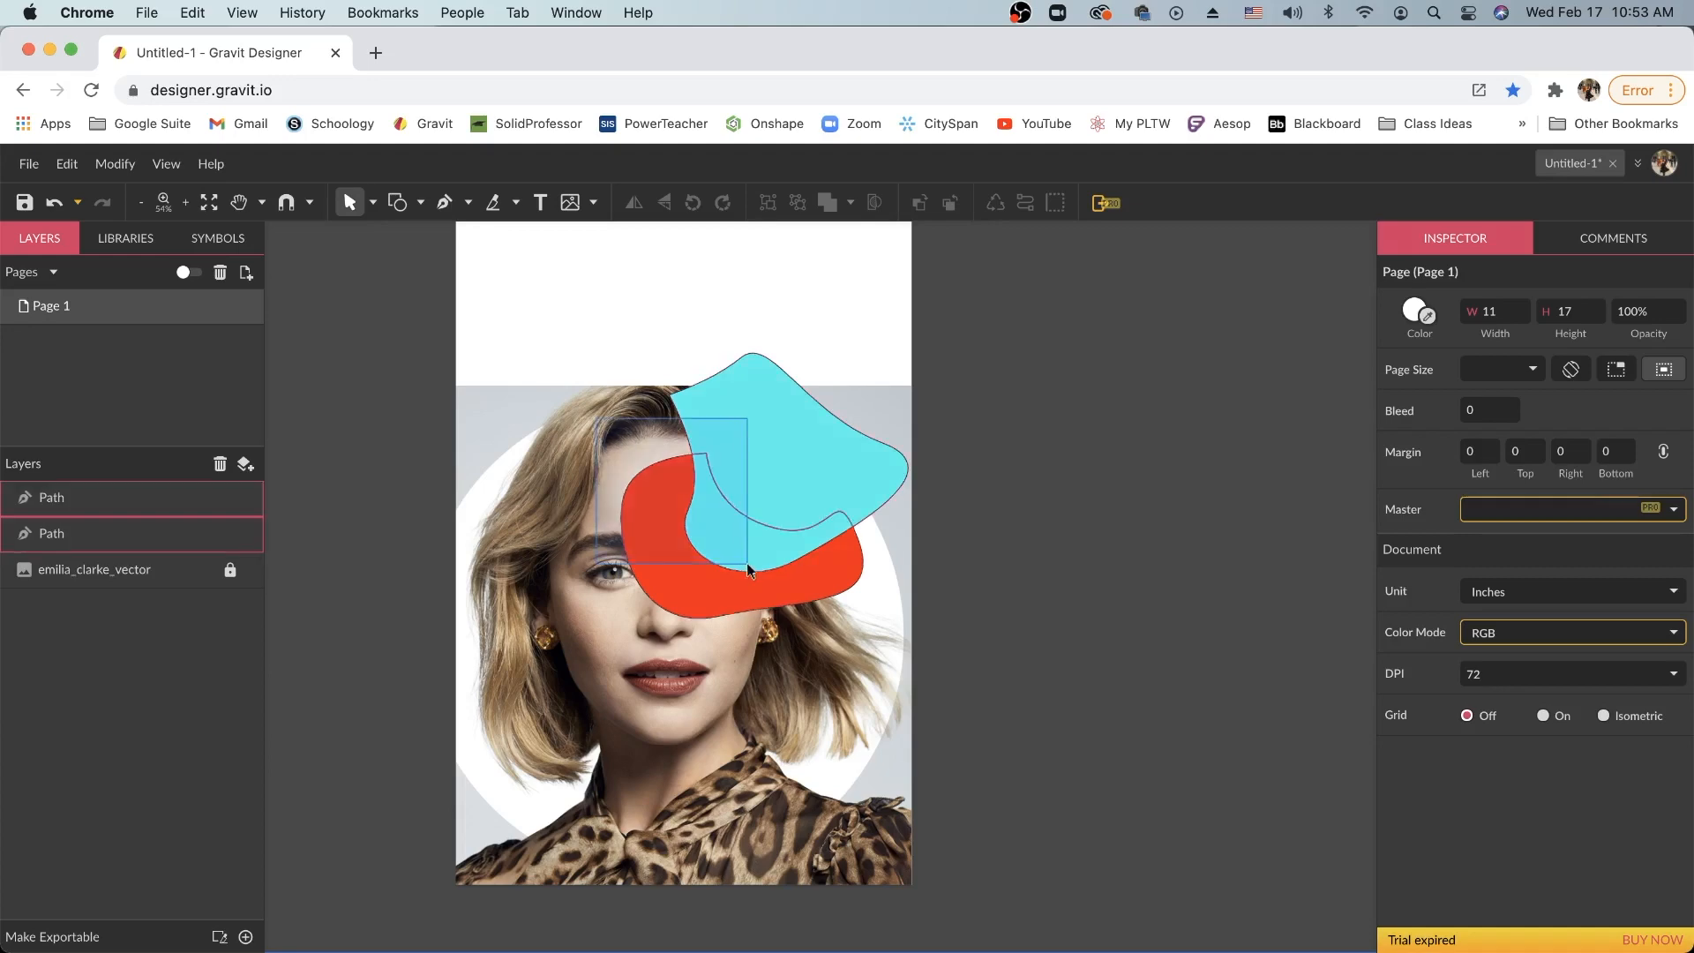
{"action": "key", "text": "BackSpace"}
{"action": "key", "text": "super+0"}
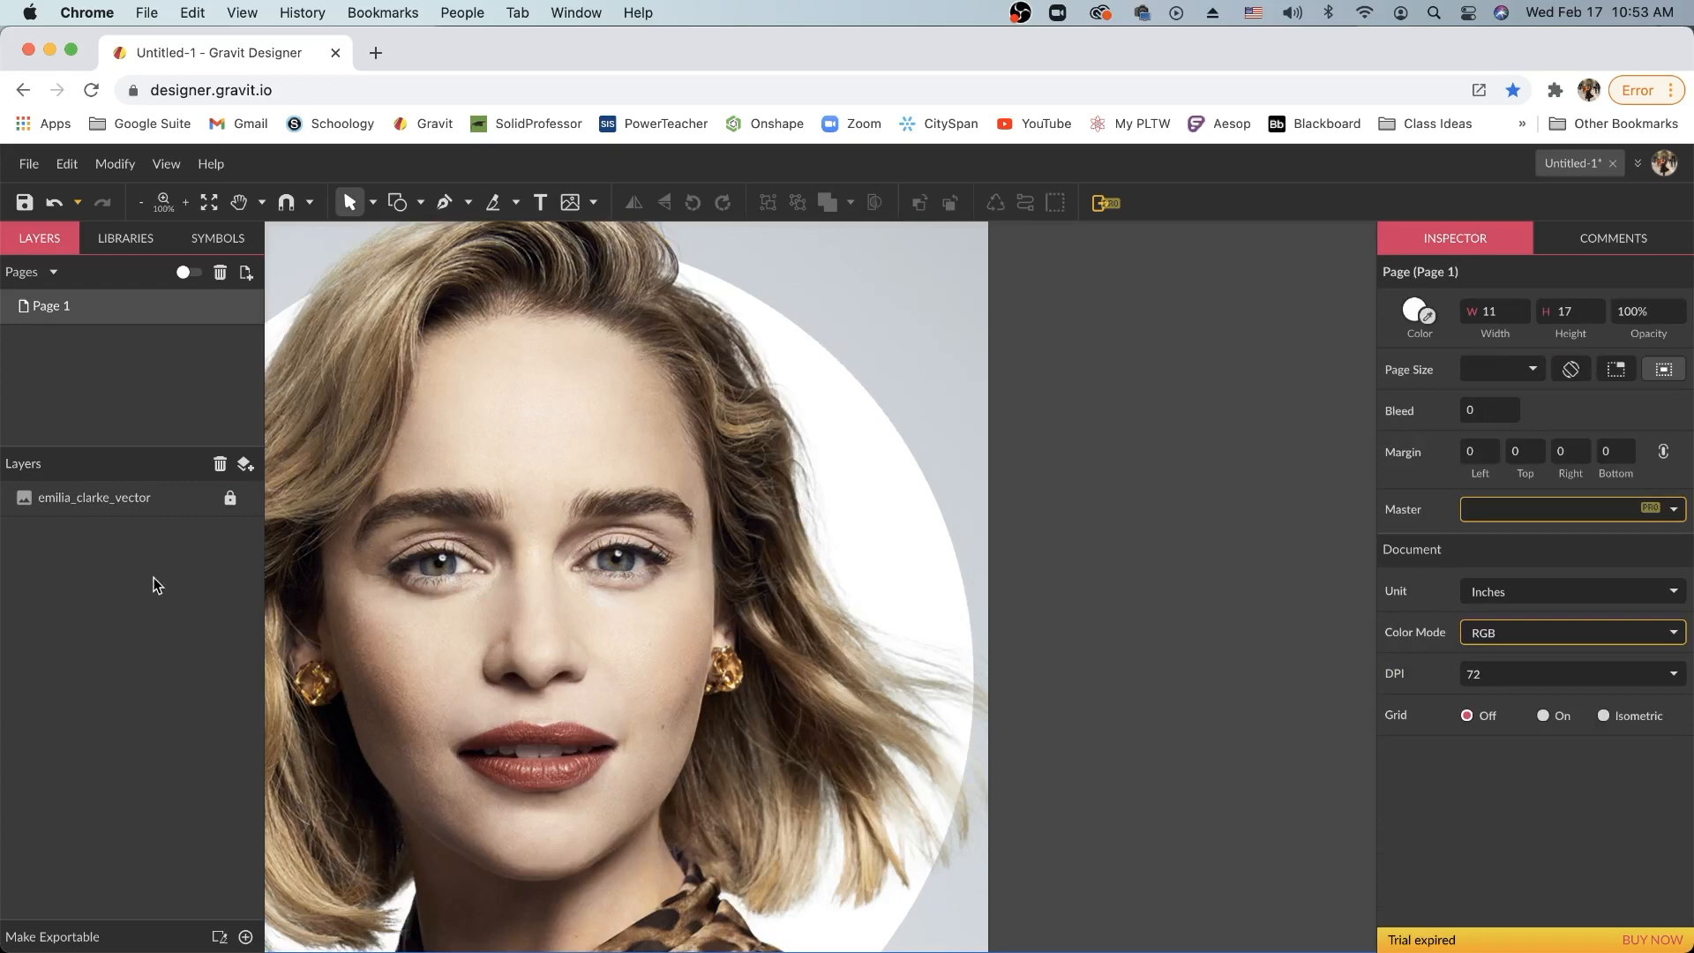
{"action": "scroll", "coordinate": [618, 734], "scroll_direction": "down", "scroll_amount": 5}
{"action": "scroll", "coordinate": [671, 679], "scroll_direction": "left", "scroll_amount": 3}
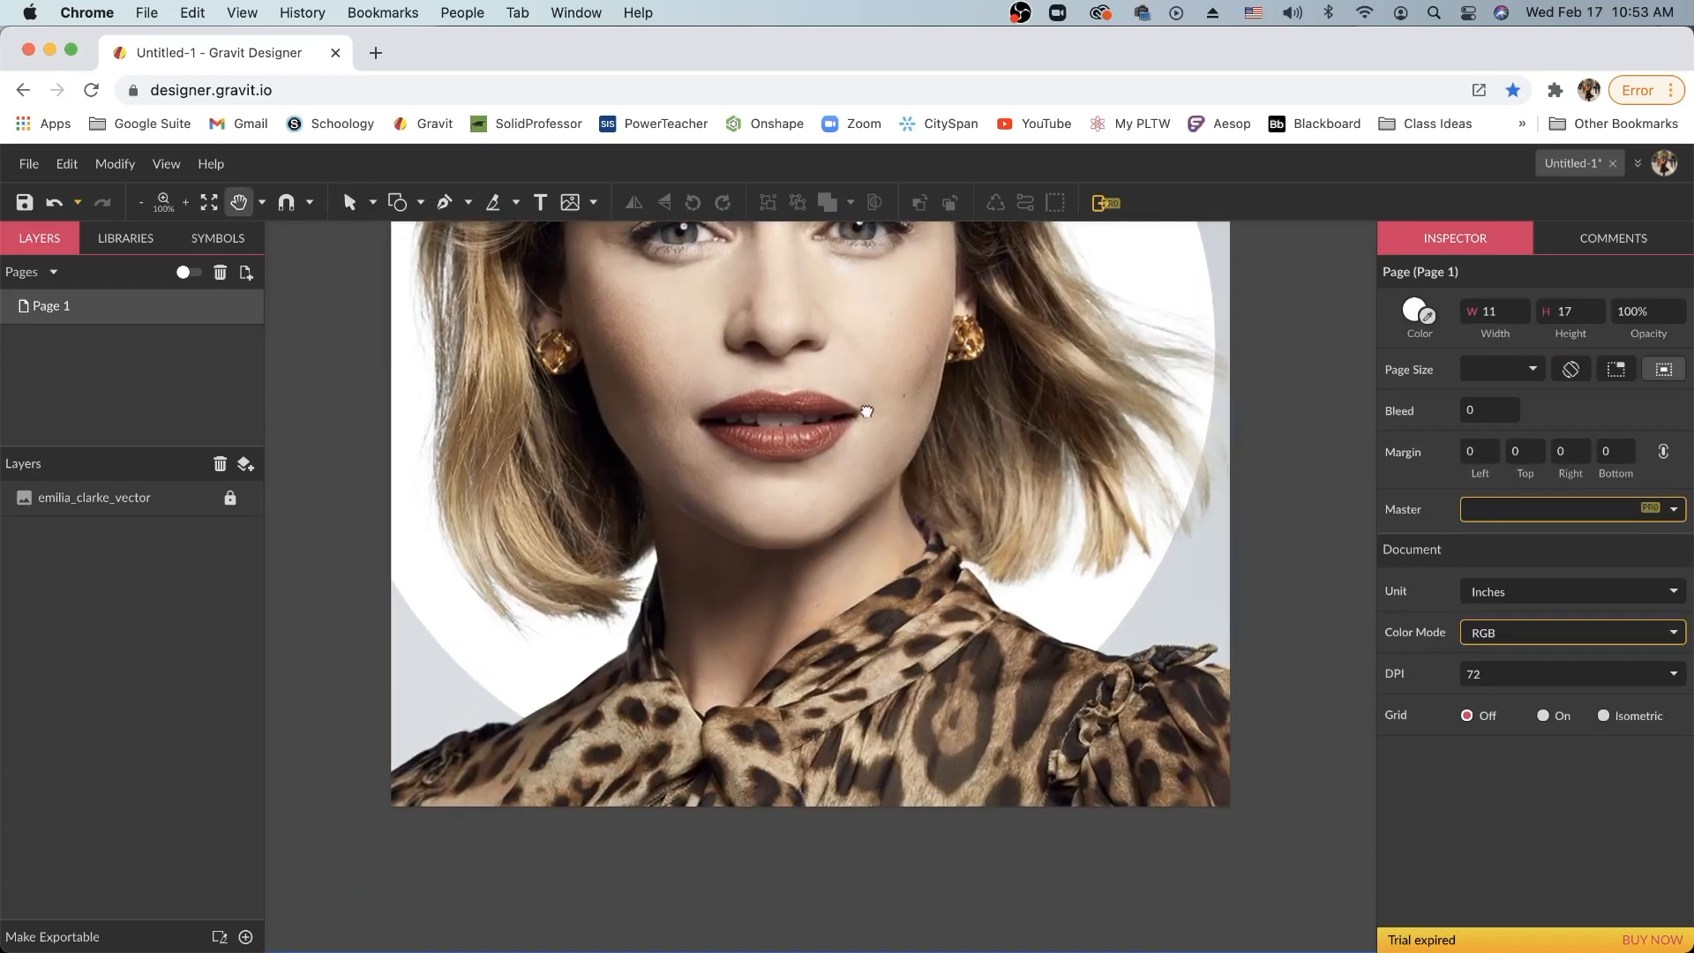
{"action": "key", "text": "space"}
{"action": "left_click_drag", "start_coordinate": [871, 341], "coordinate": [798, 742]}
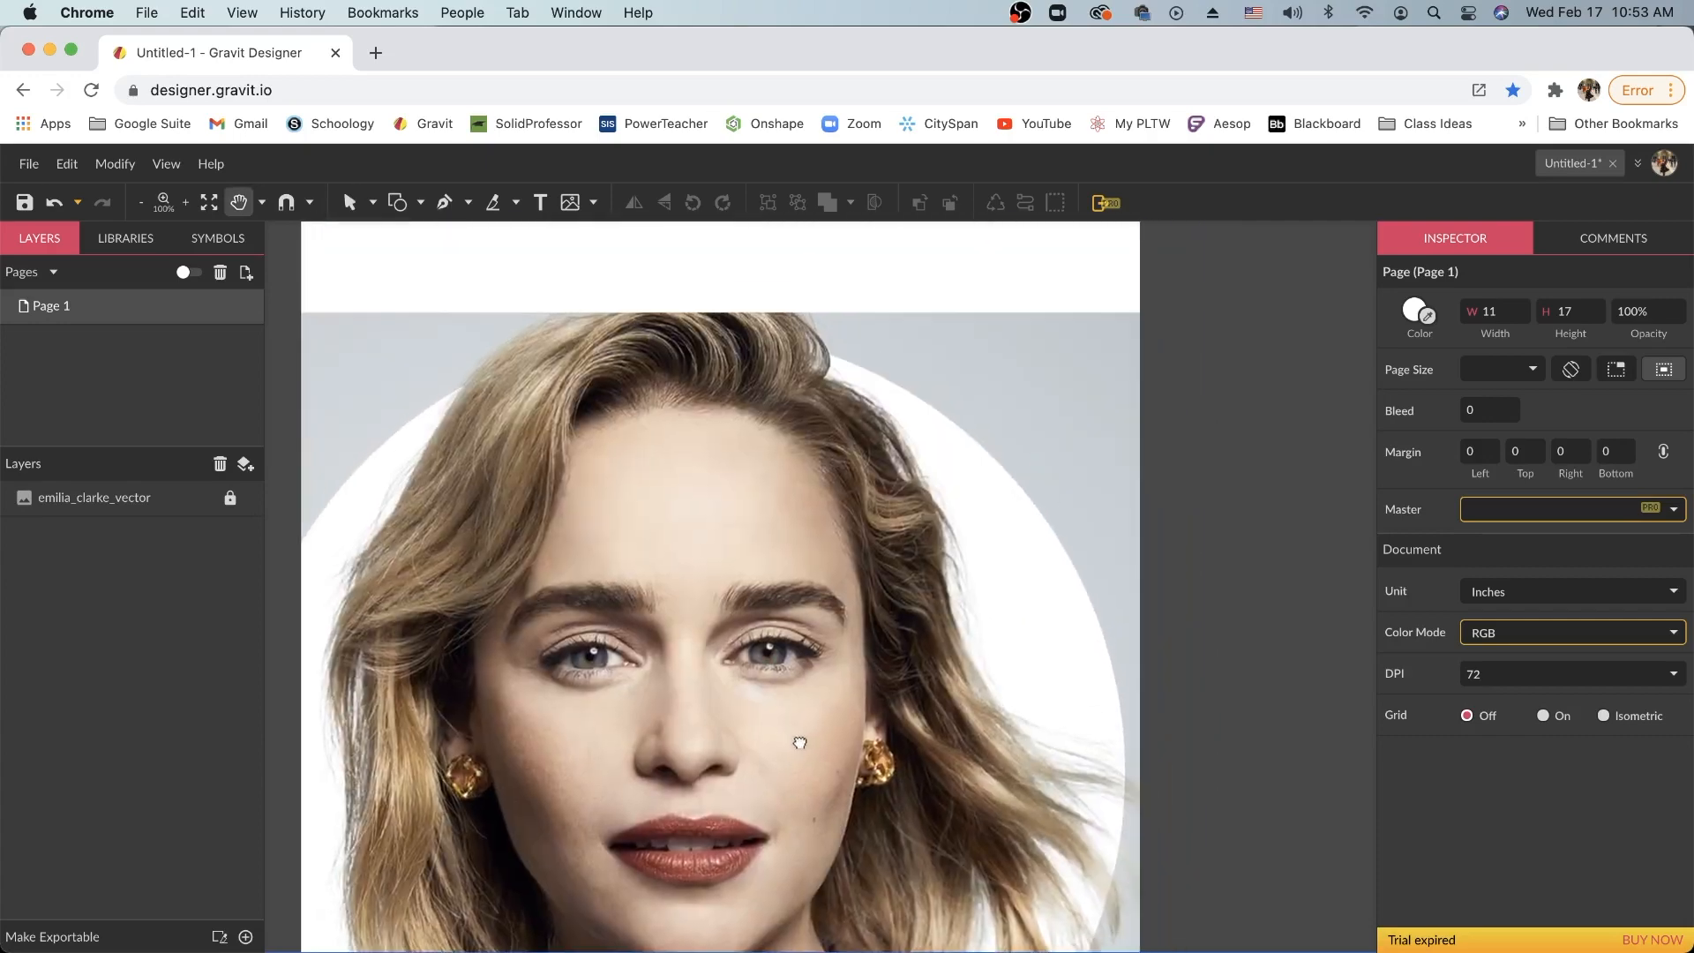
{"action": "key", "text": "space"}
{"action": "left_click_drag", "start_coordinate": [798, 652], "coordinate": [822, 495]}
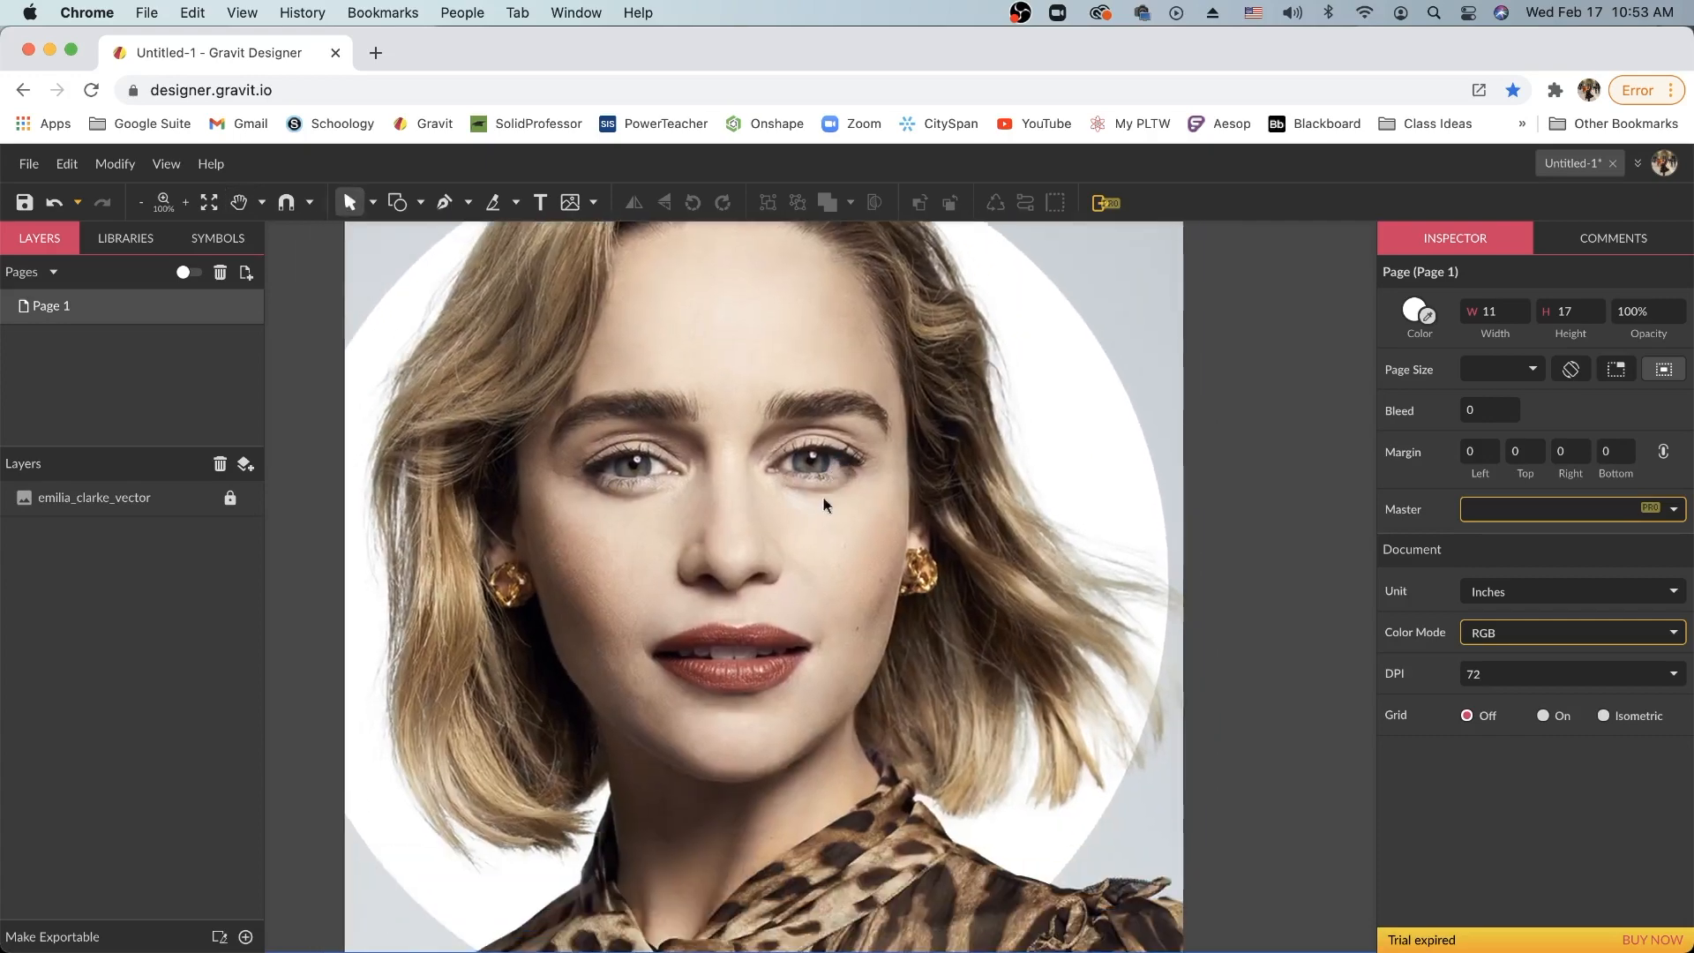
{"action": "scroll", "coordinate": [822, 495], "scroll_direction": "down", "scroll_amount": 3}
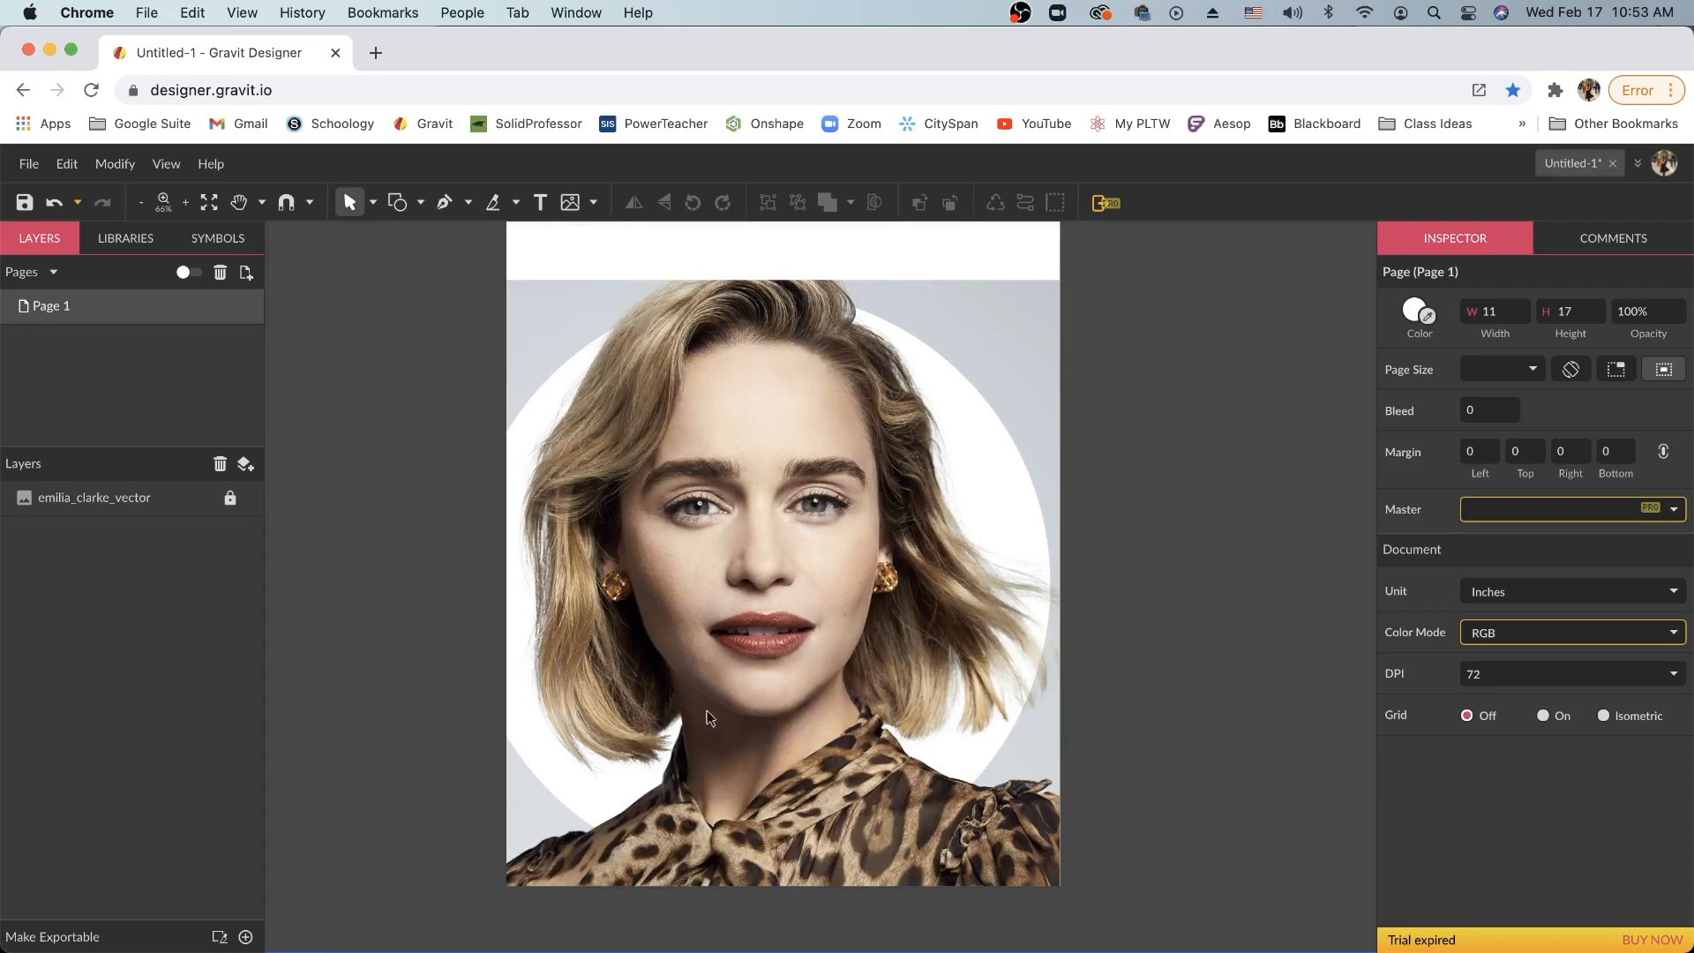
Remove the default fill from the Pen tool's appearance settings
{"action": "left_click", "coordinate": [445, 204]}
{"action": "key", "text": "super+1"}
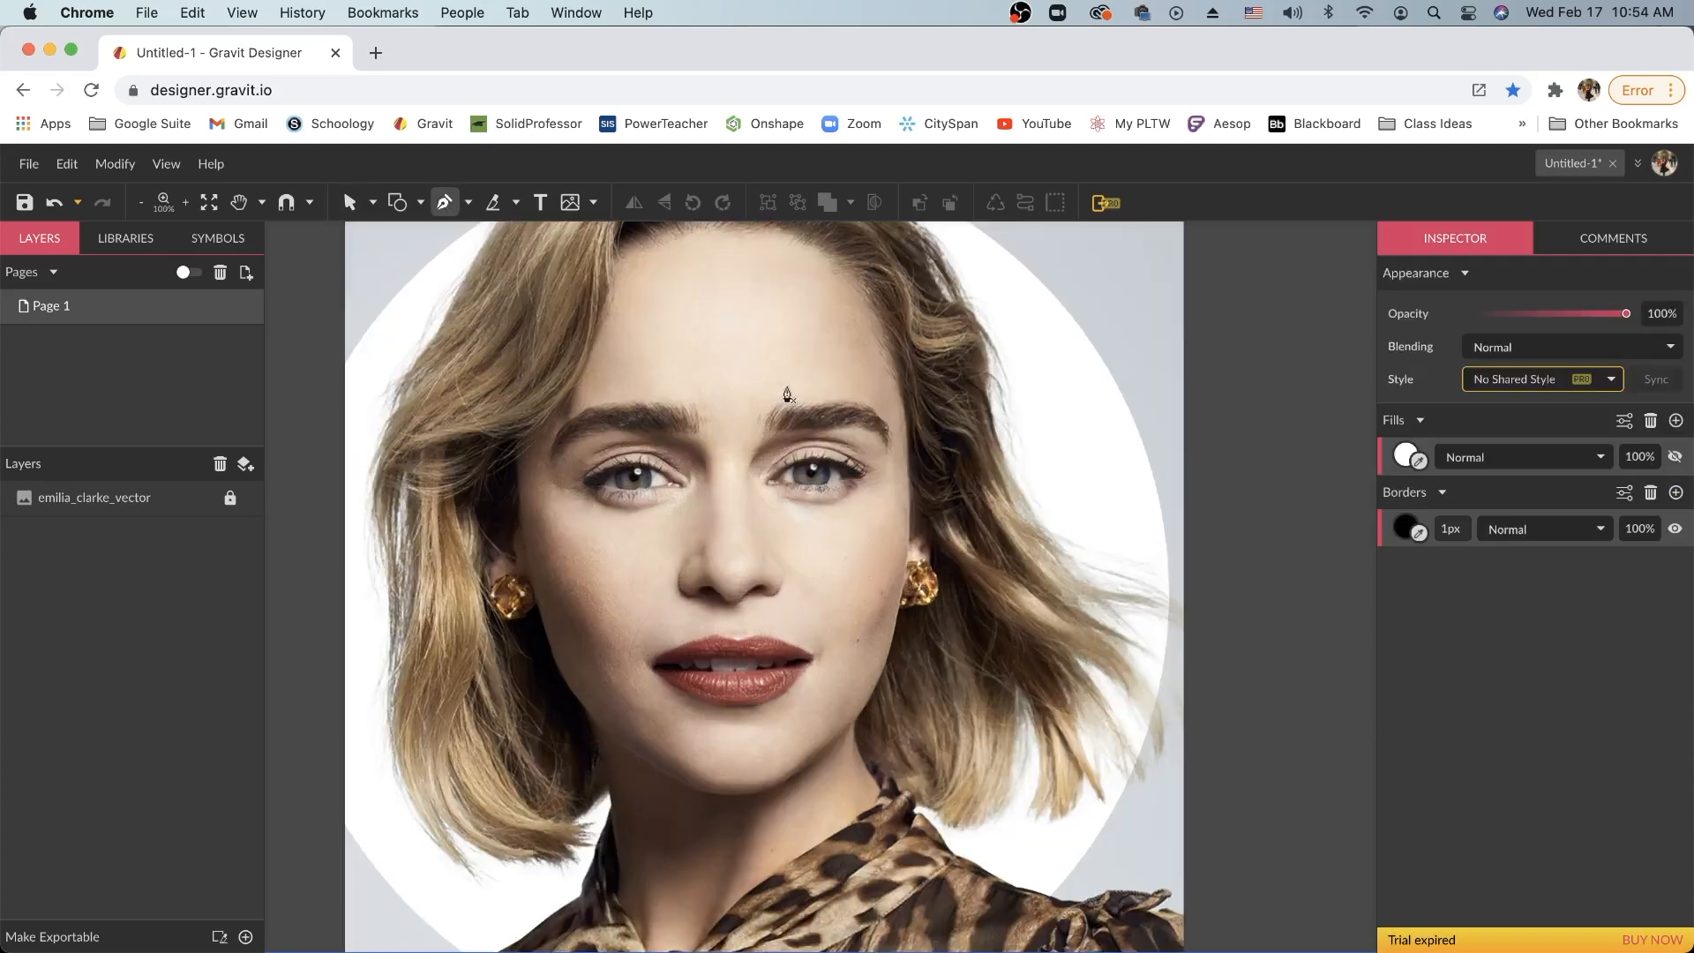
{"action": "key", "text": "super+plus"}
{"action": "key", "text": "space"}
{"action": "left_click_drag", "start_coordinate": [976, 397], "coordinate": [953, 557]}
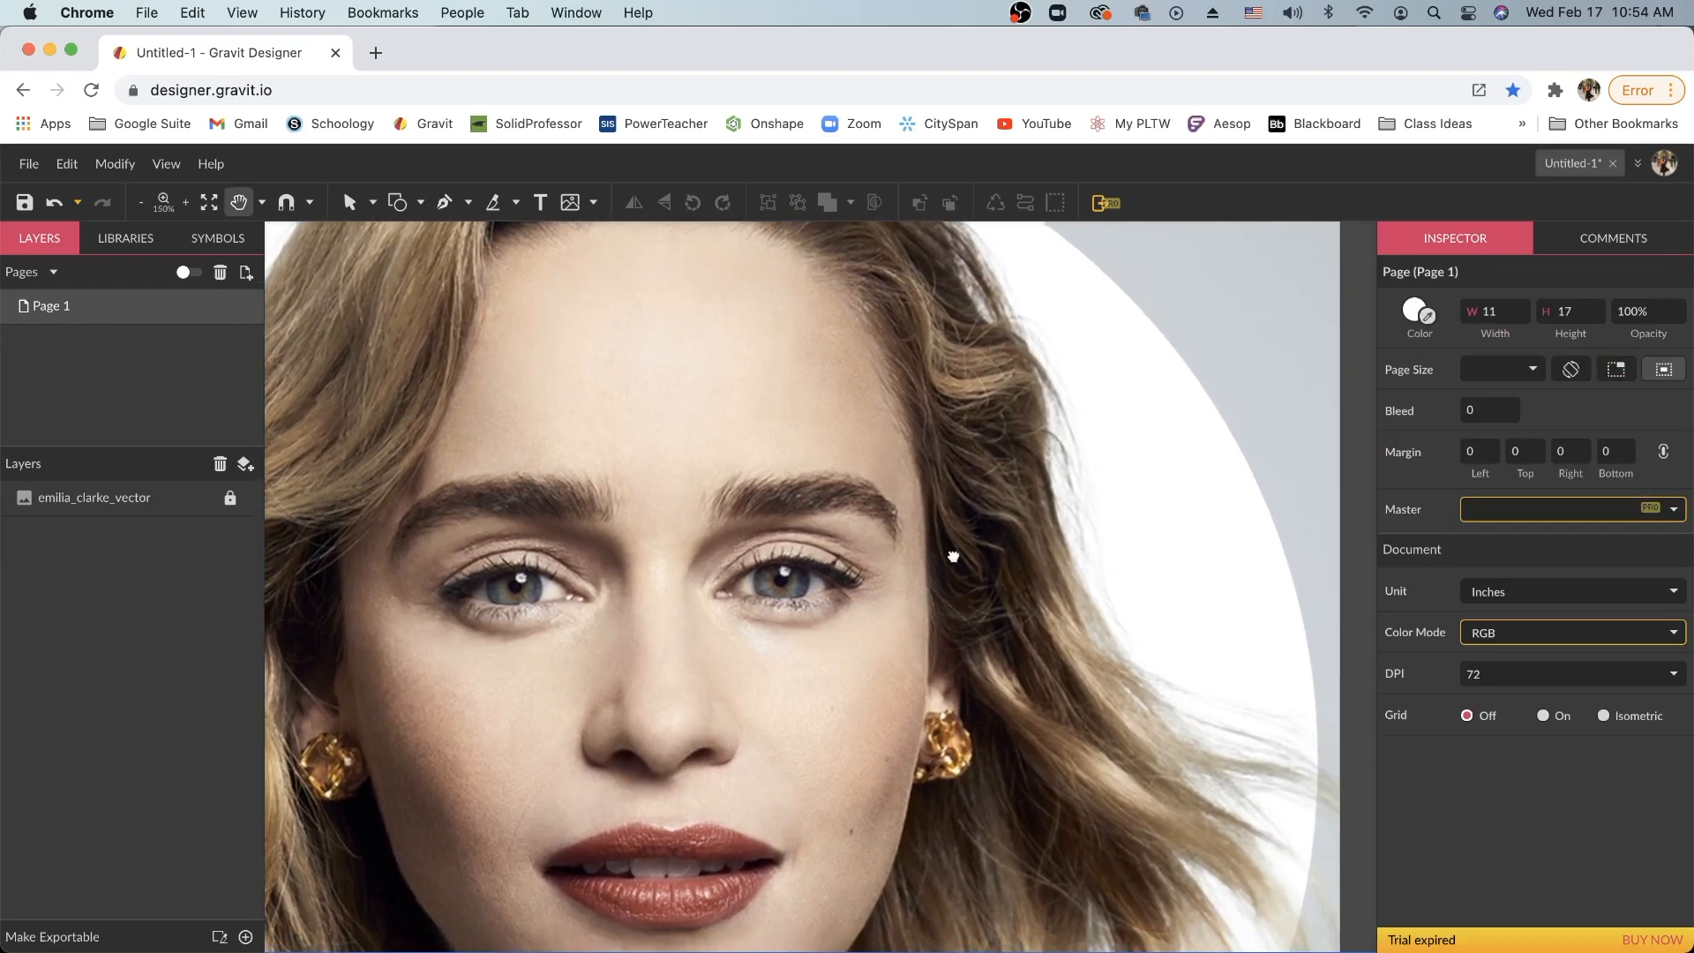
{"action": "scroll", "coordinate": [1016, 538], "scroll_direction": "down", "scroll_amount": 3}
{"action": "left_click_drag", "start_coordinate": [1015, 502], "coordinate": [1044, 555]}
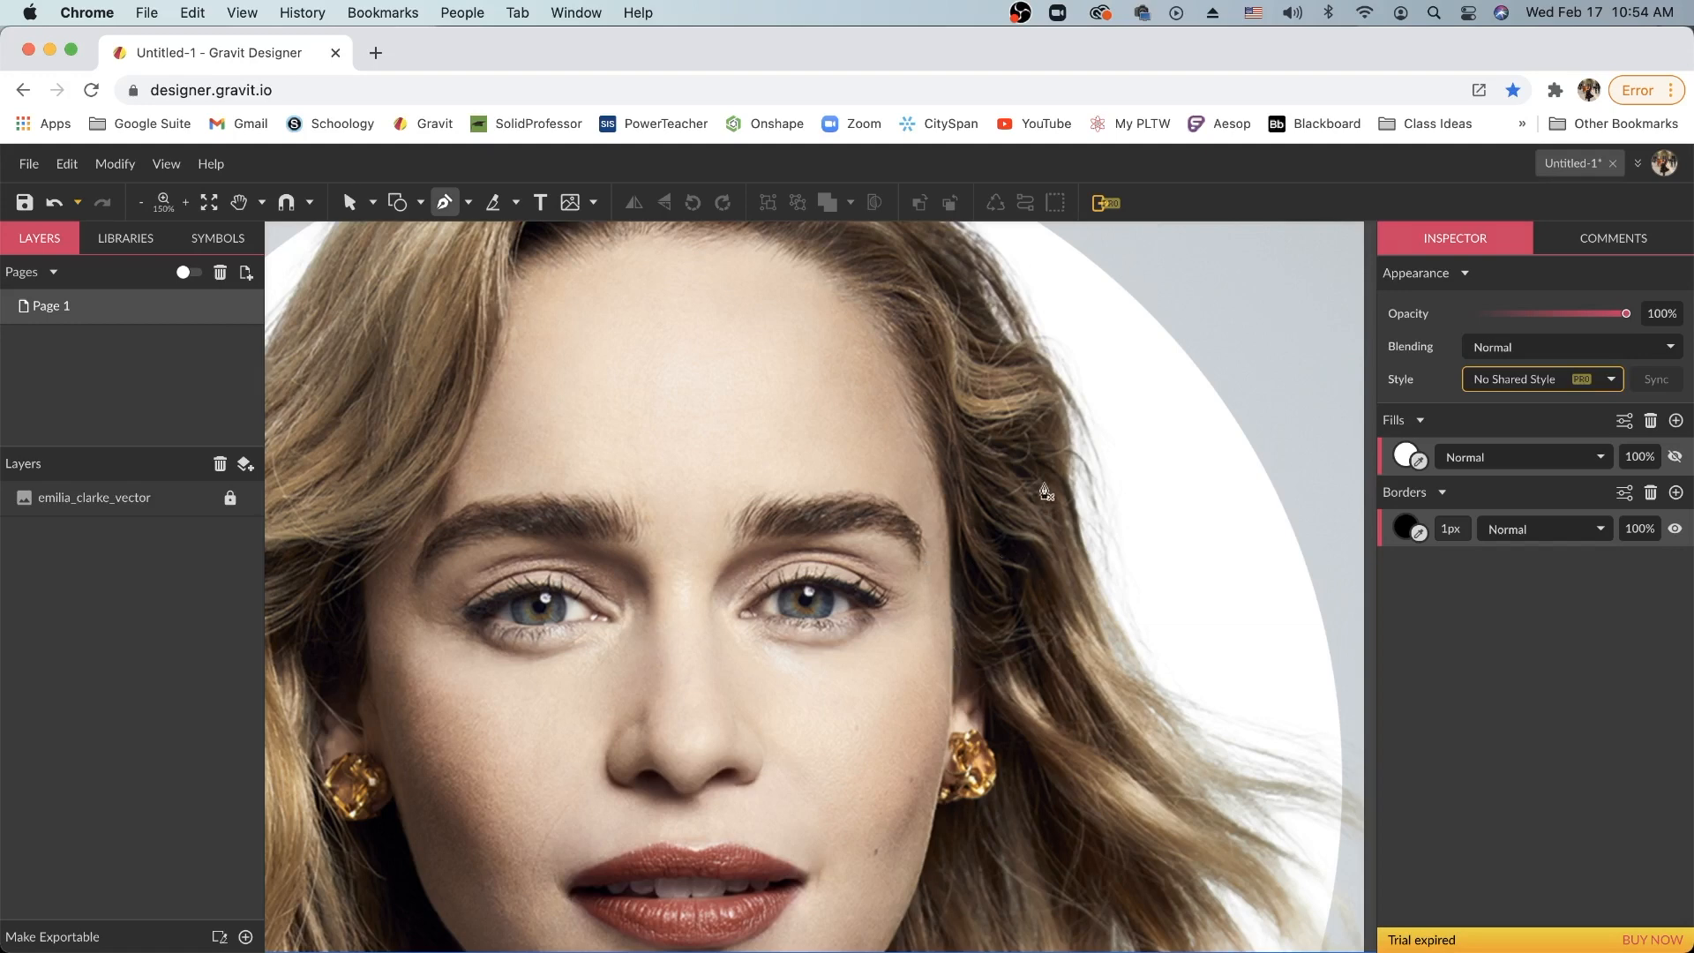
{"action": "scroll", "coordinate": [1050, 490], "scroll_direction": "right", "scroll_amount": 2}
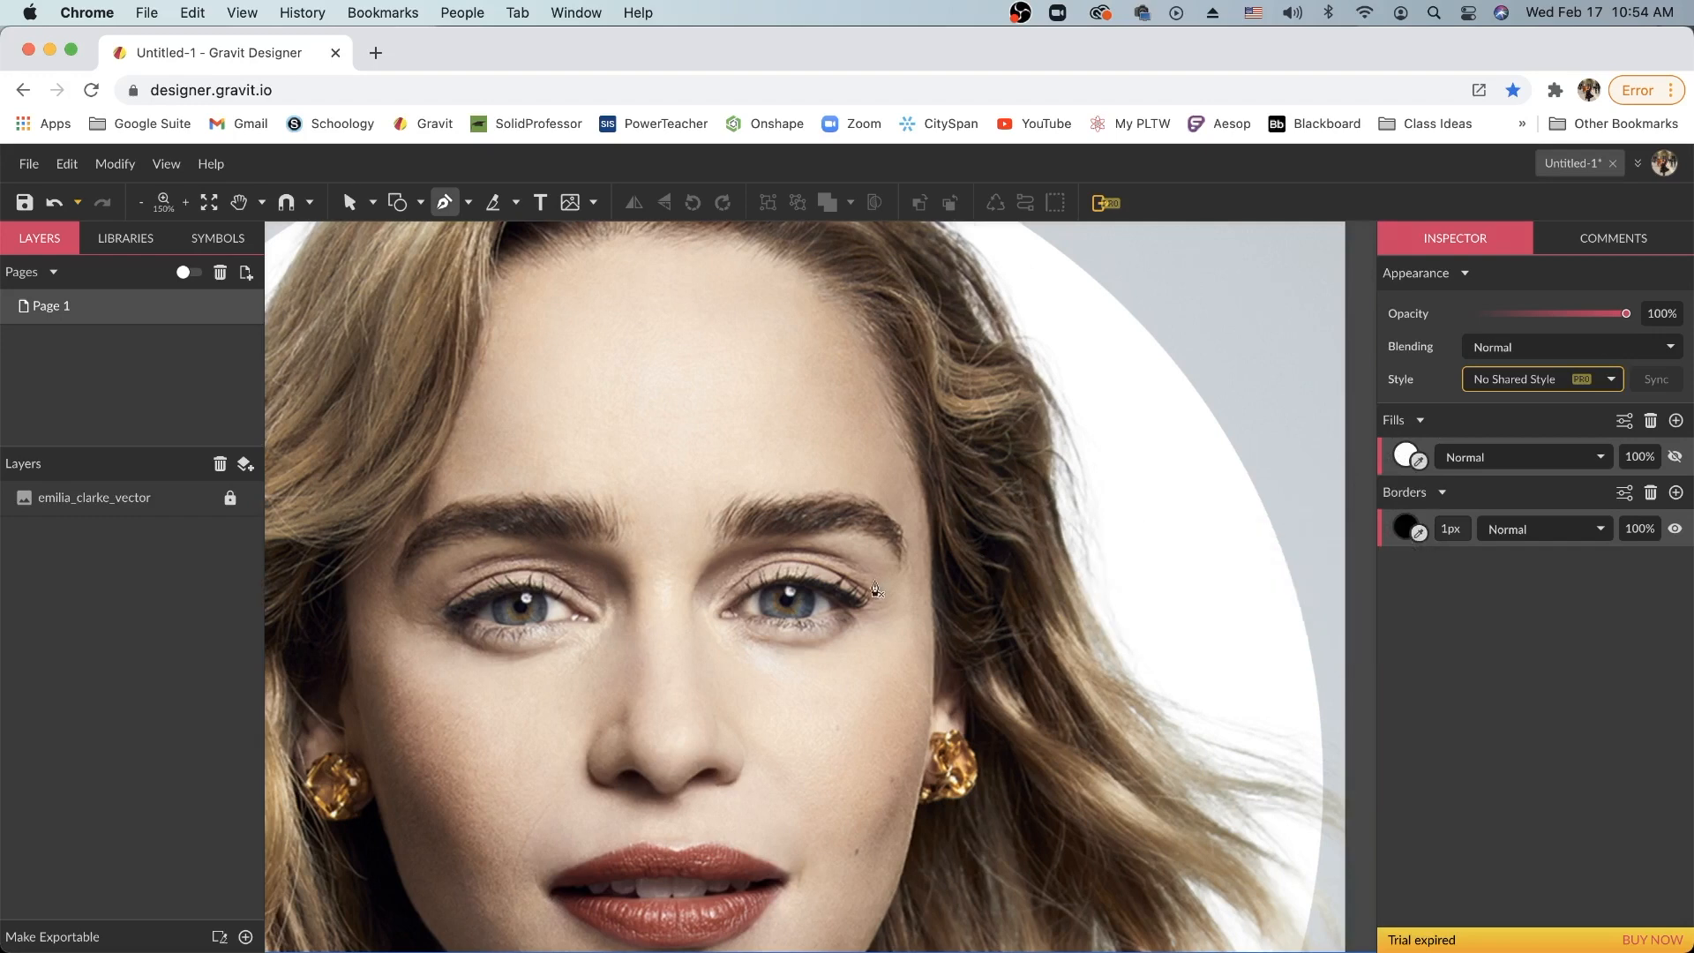
{"action": "scroll", "coordinate": [1271, 524], "scroll_direction": "right", "scroll_amount": 1}
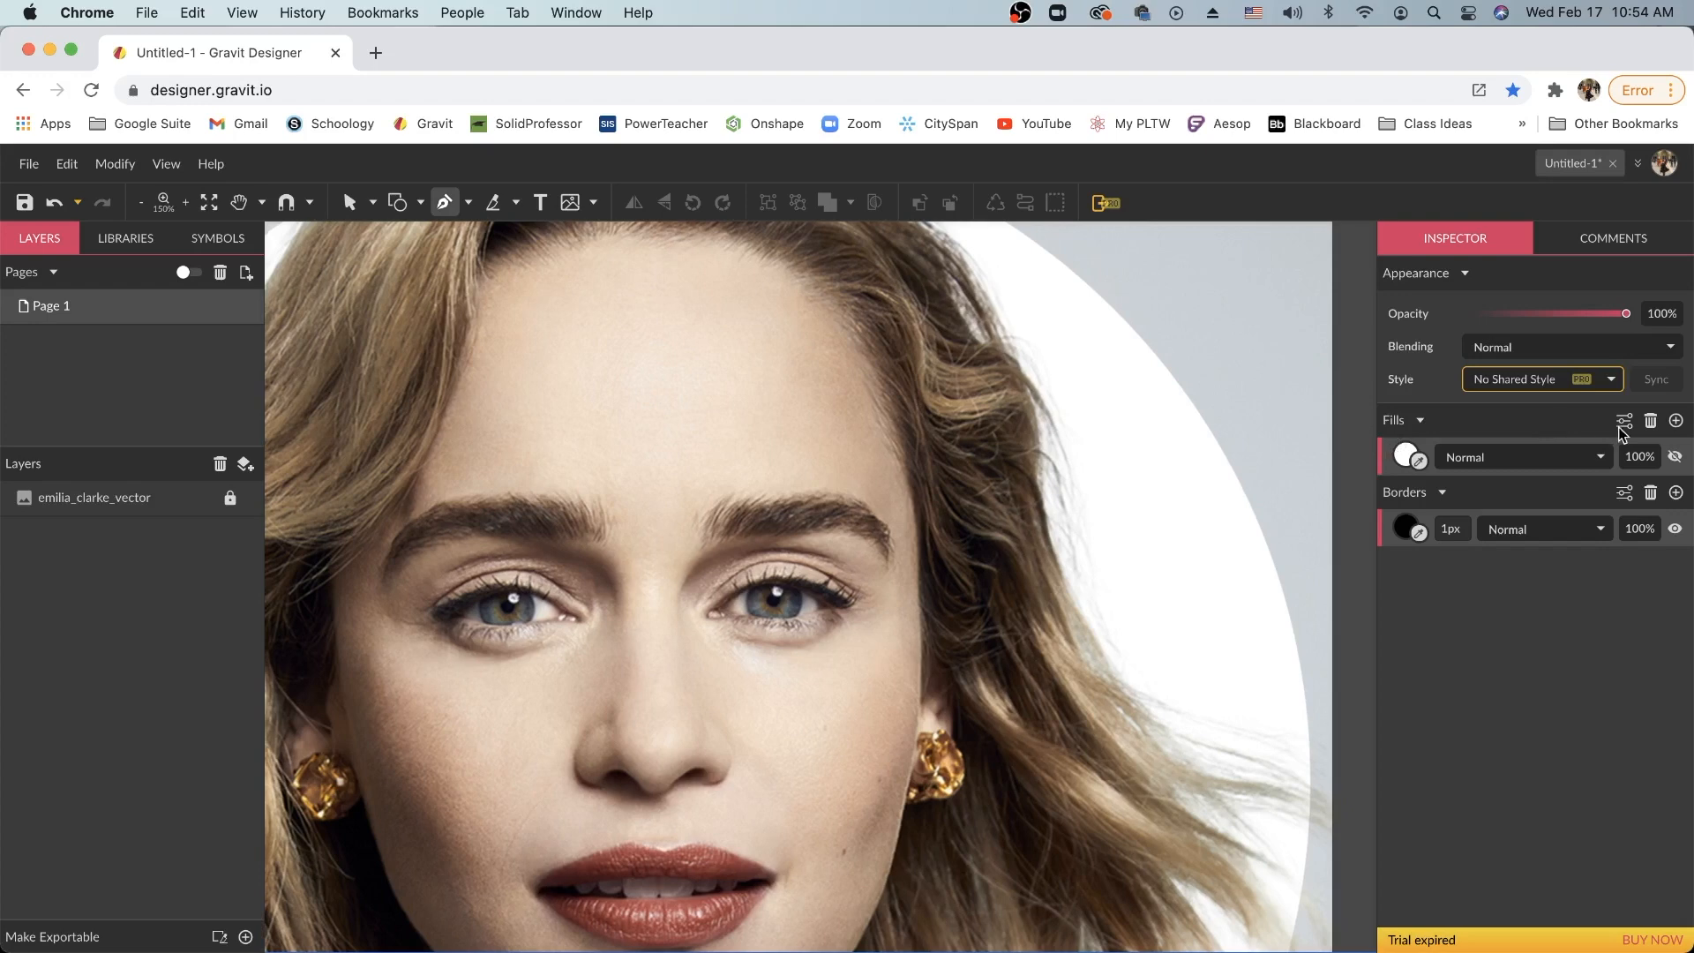
{"action": "left_click", "coordinate": [1651, 420]}
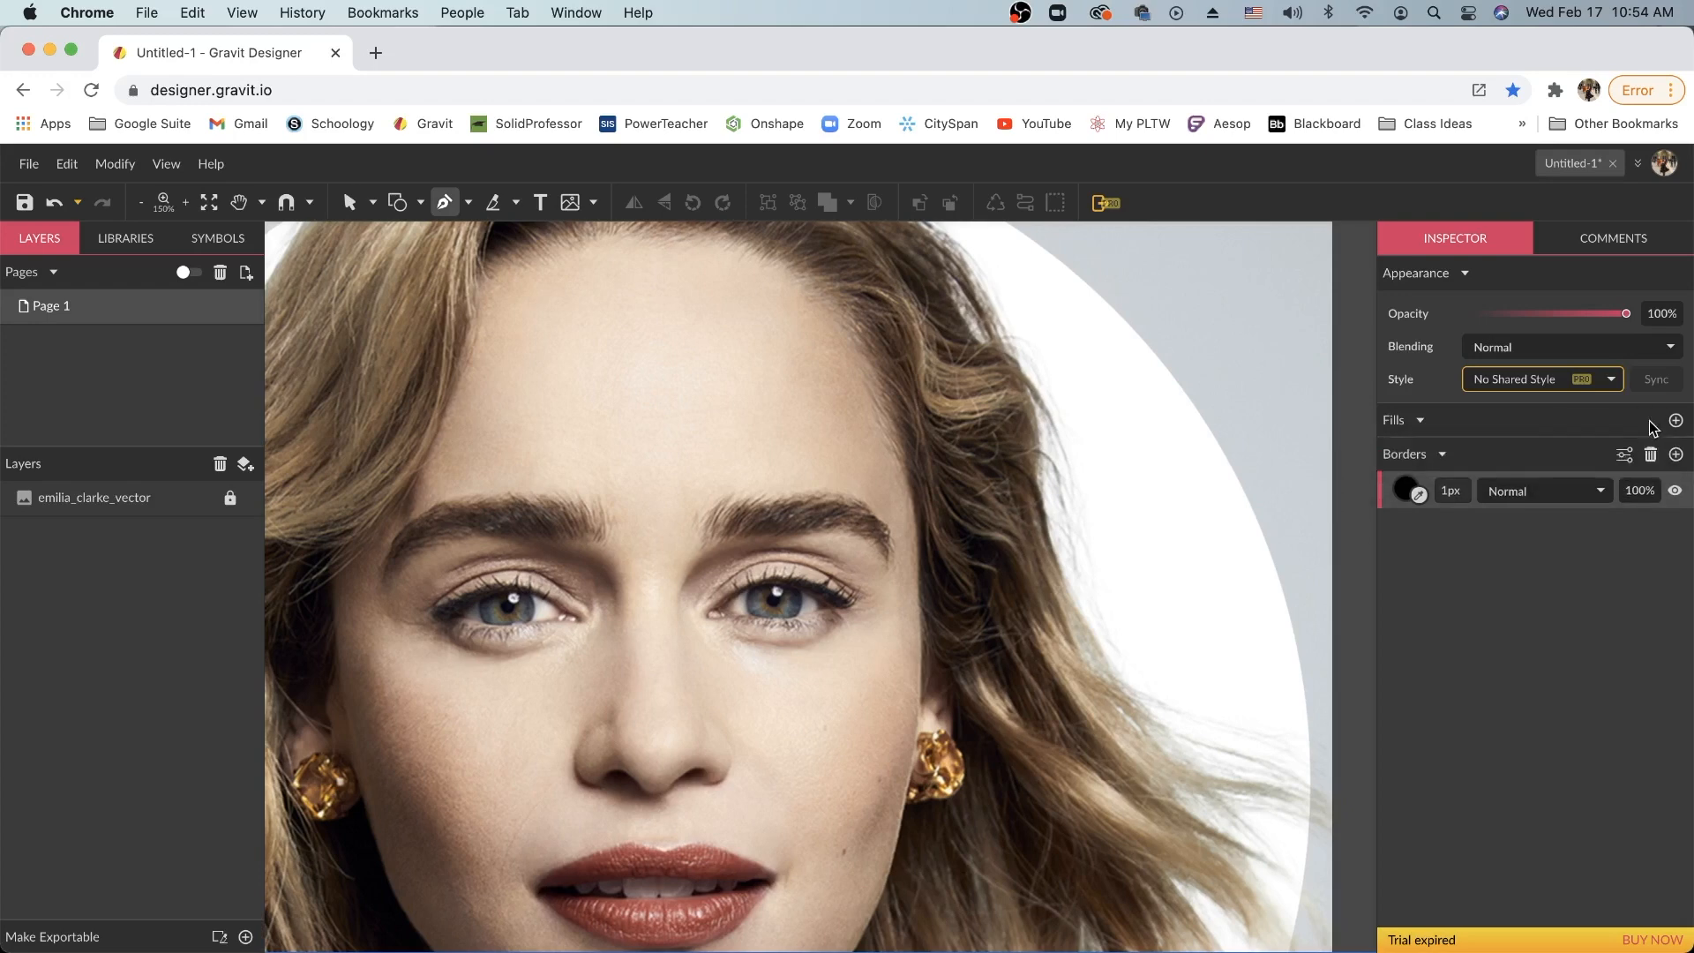
Set the Pen tool's border to bright red with a width of 5 px
{"action": "left_click", "coordinate": [1406, 492]}
{"action": "left_click", "coordinate": [1596, 574]}
{"action": "left_click_drag", "start_coordinate": [1601, 569], "coordinate": [1679, 528]}
{"action": "scroll", "coordinate": [1359, 535], "scroll_direction": "right", "scroll_amount": 2}
{"action": "left_click", "coordinate": [1407, 493]}
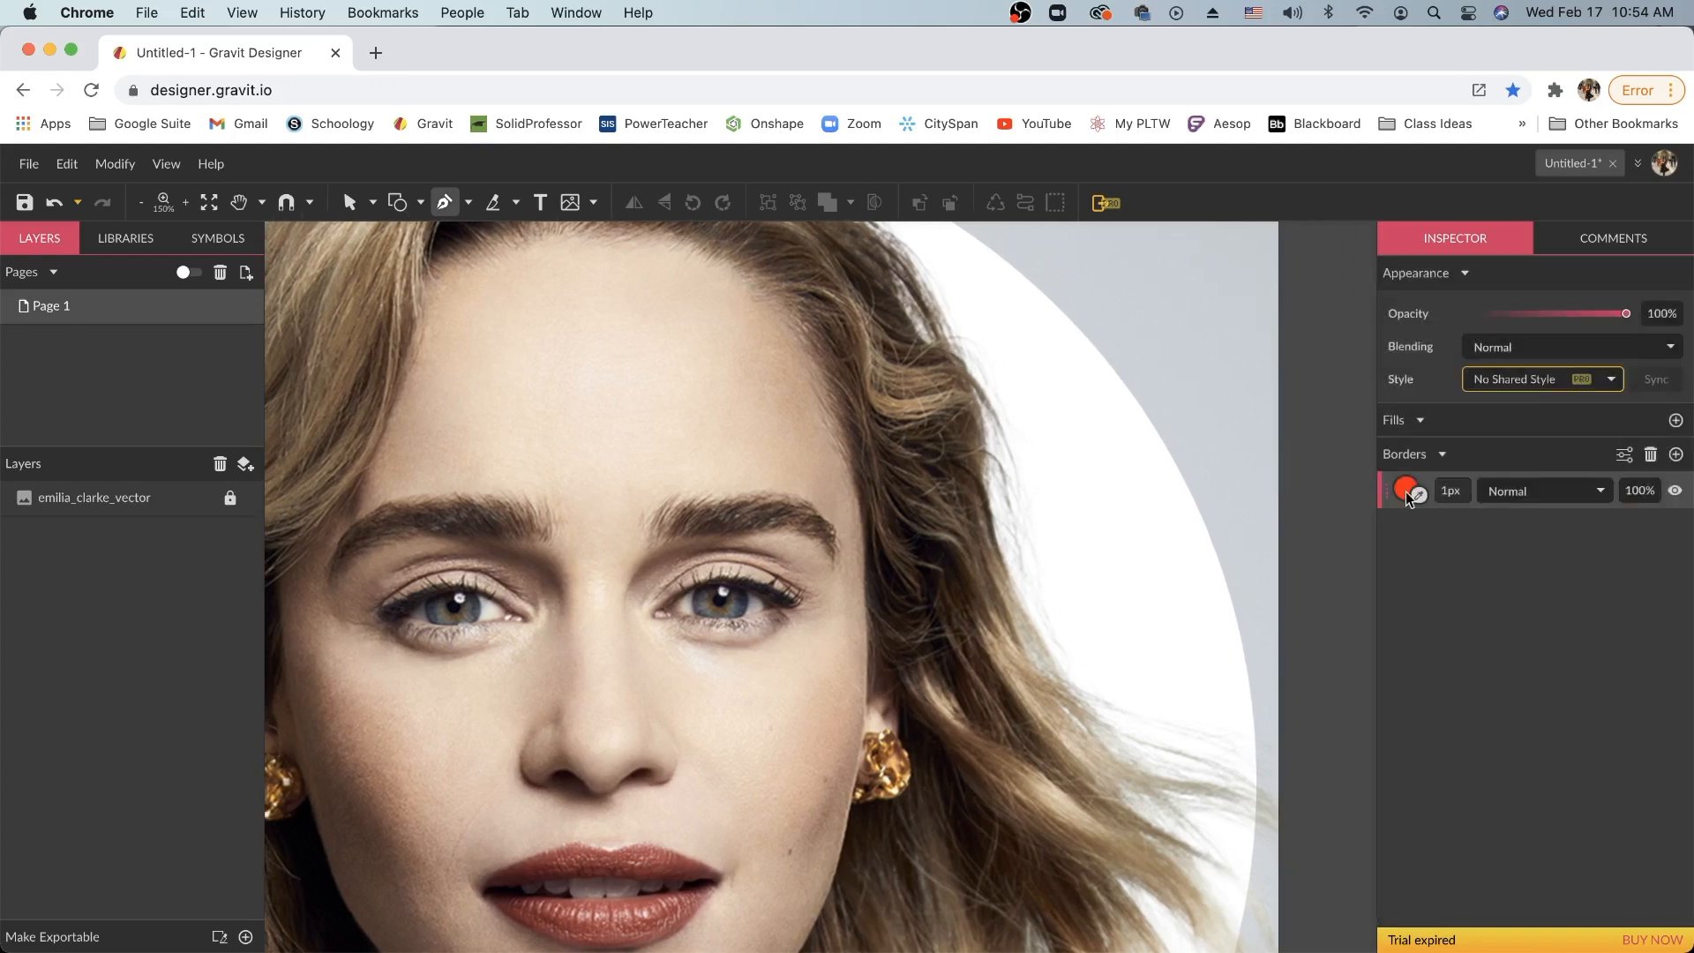
{"action": "left_click", "coordinate": [1456, 491]}
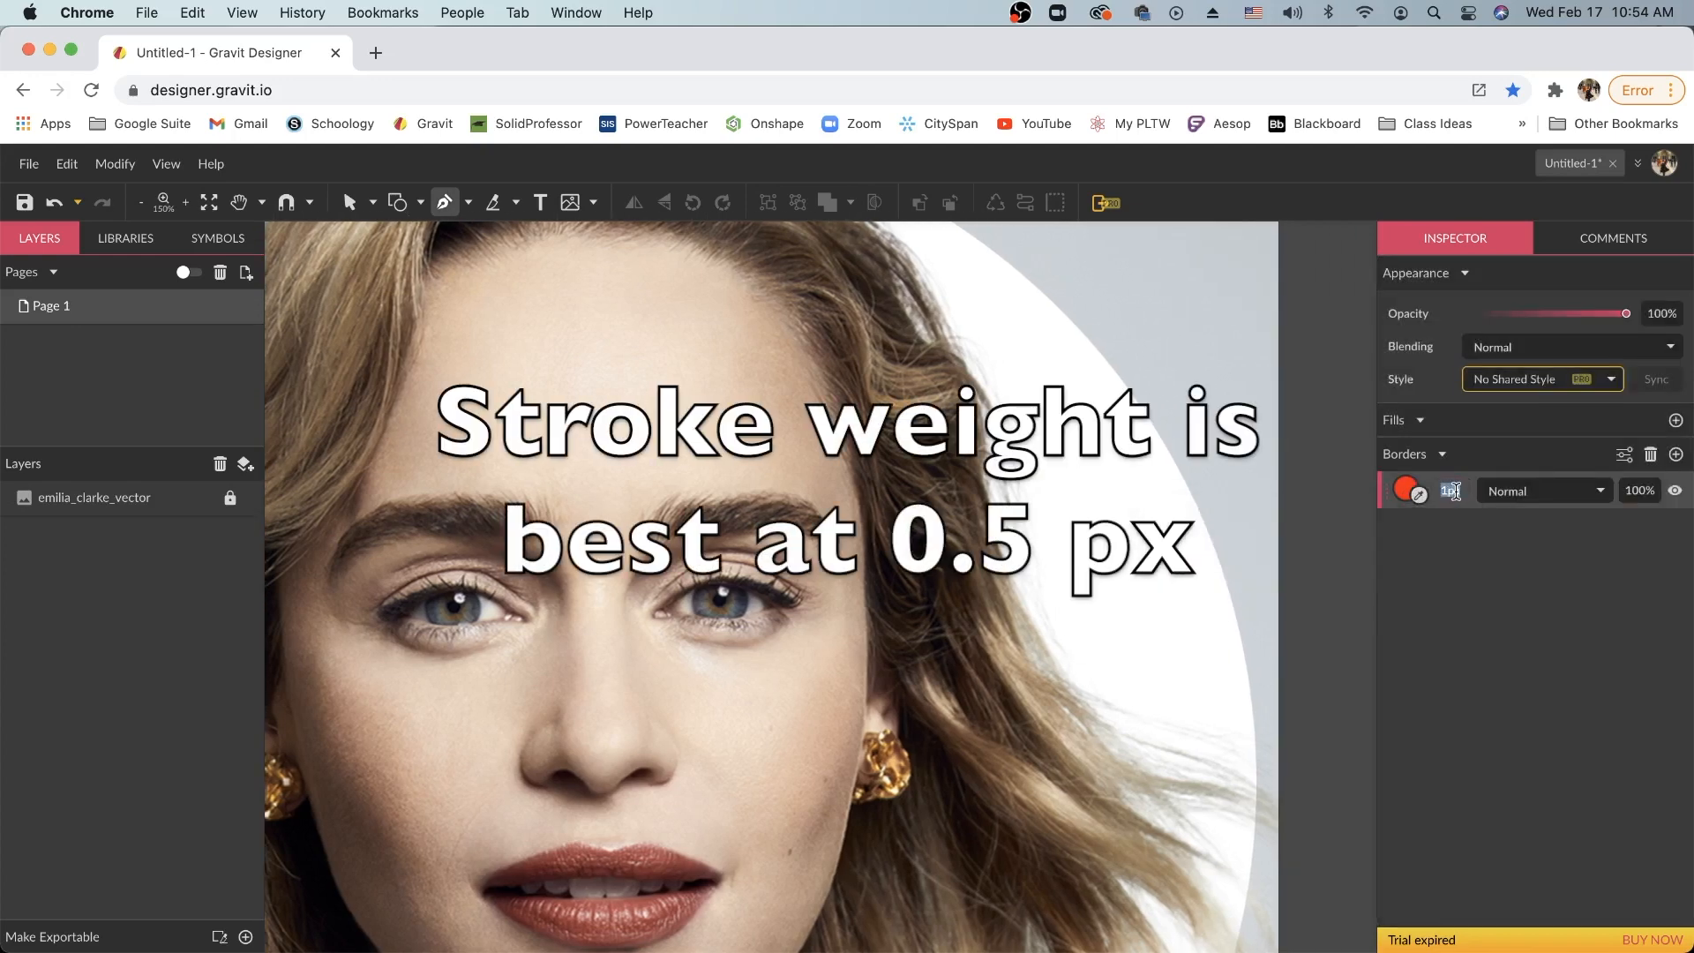
{"action": "type", "text": "5"}
{"action": "key", "text": "Return"}
Start a Pen path at the face edge above the right-hand earring and extend it about 0.82 in up to the temple
{"action": "key", "text": "space"}
{"action": "left_click_drag", "start_coordinate": [788, 668], "coordinate": [946, 489]}
{"action": "key", "text": "space"}
{"action": "left_click_drag", "start_coordinate": [1130, 385], "coordinate": [1147, 622]}
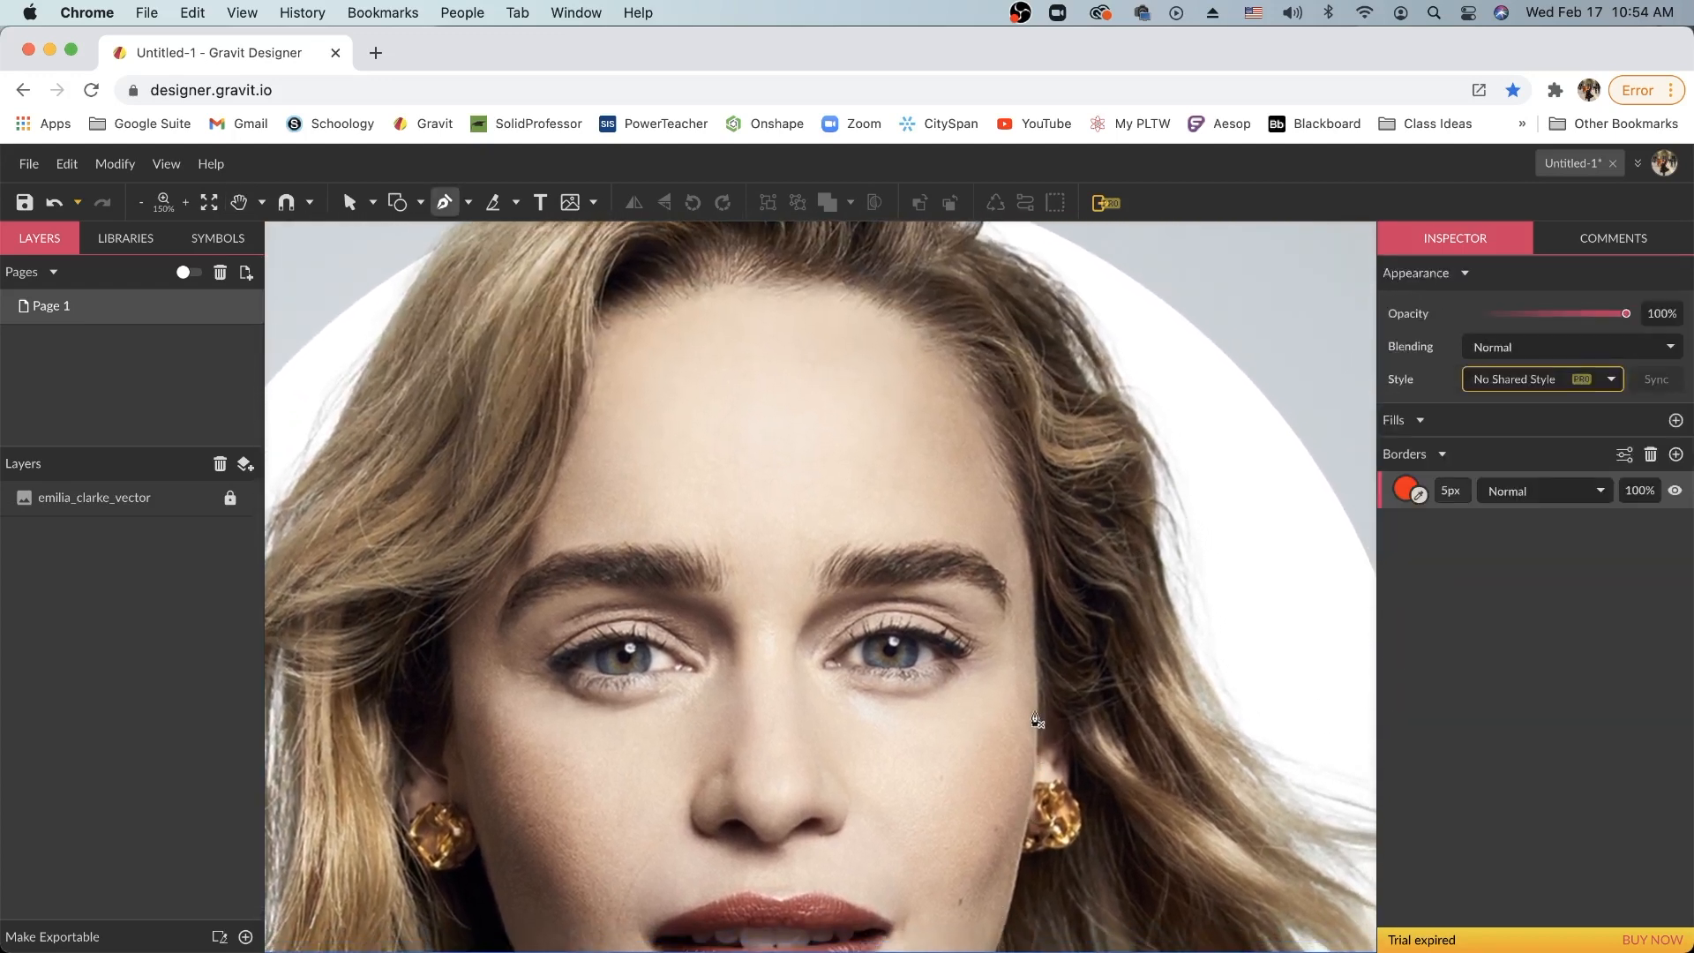
{"action": "left_click", "coordinate": [1036, 711]}
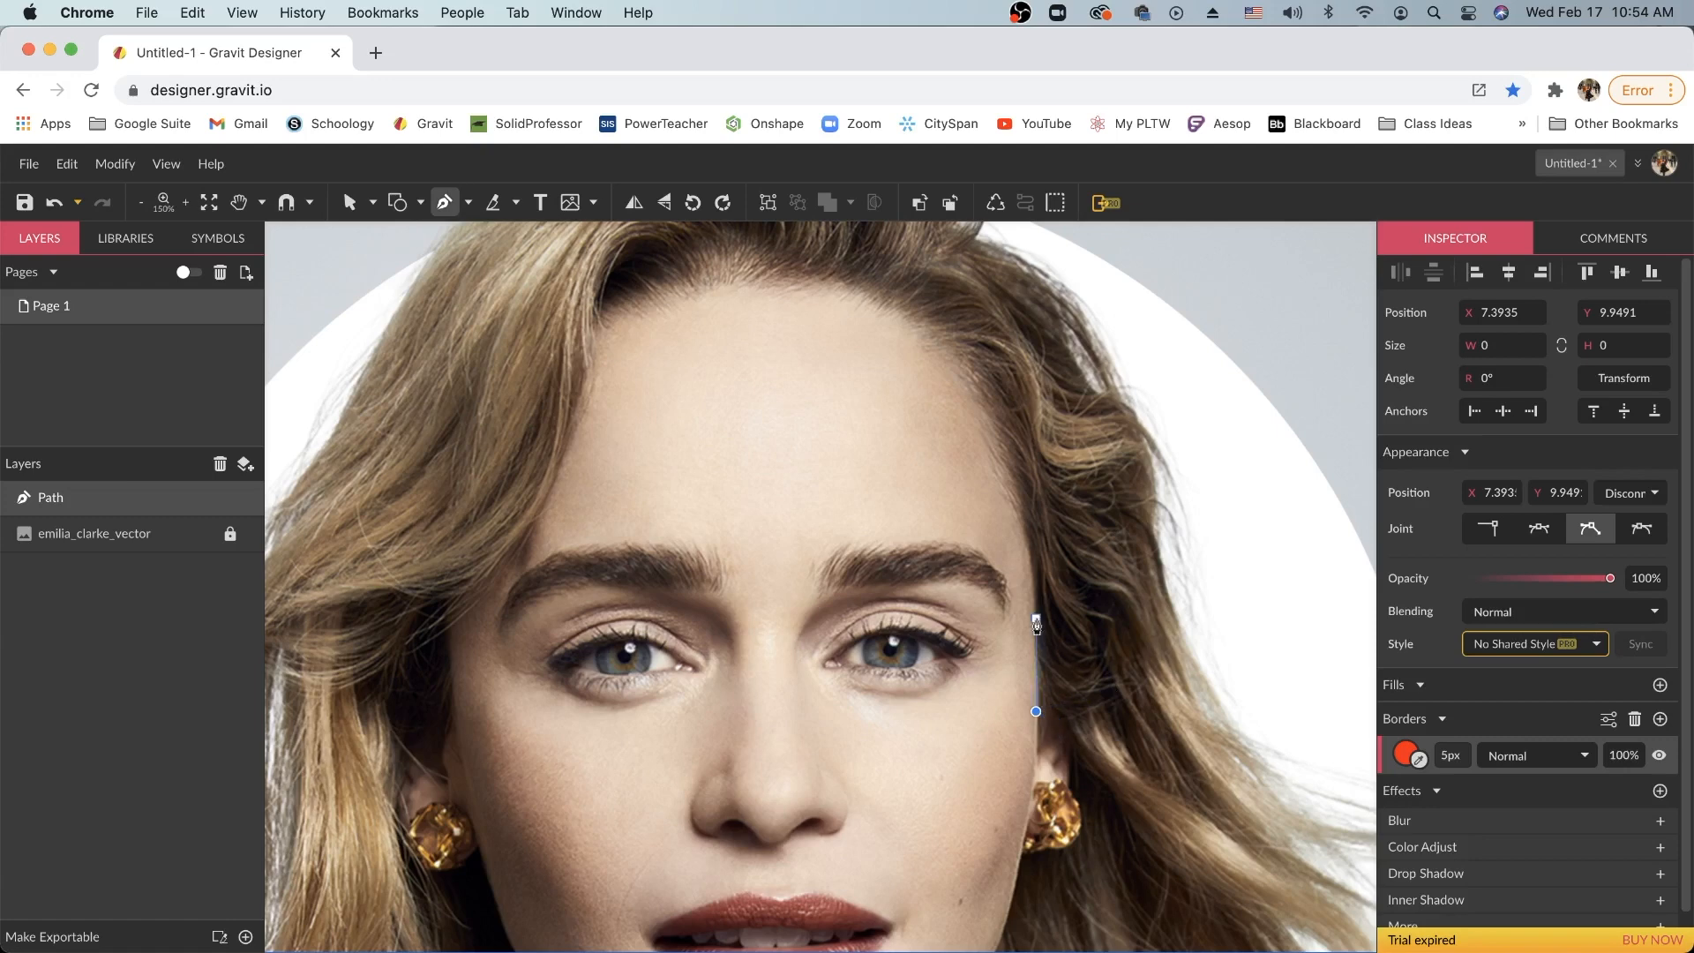
{"action": "left_click_drag", "start_coordinate": [1036, 617], "coordinate": [1031, 558]}
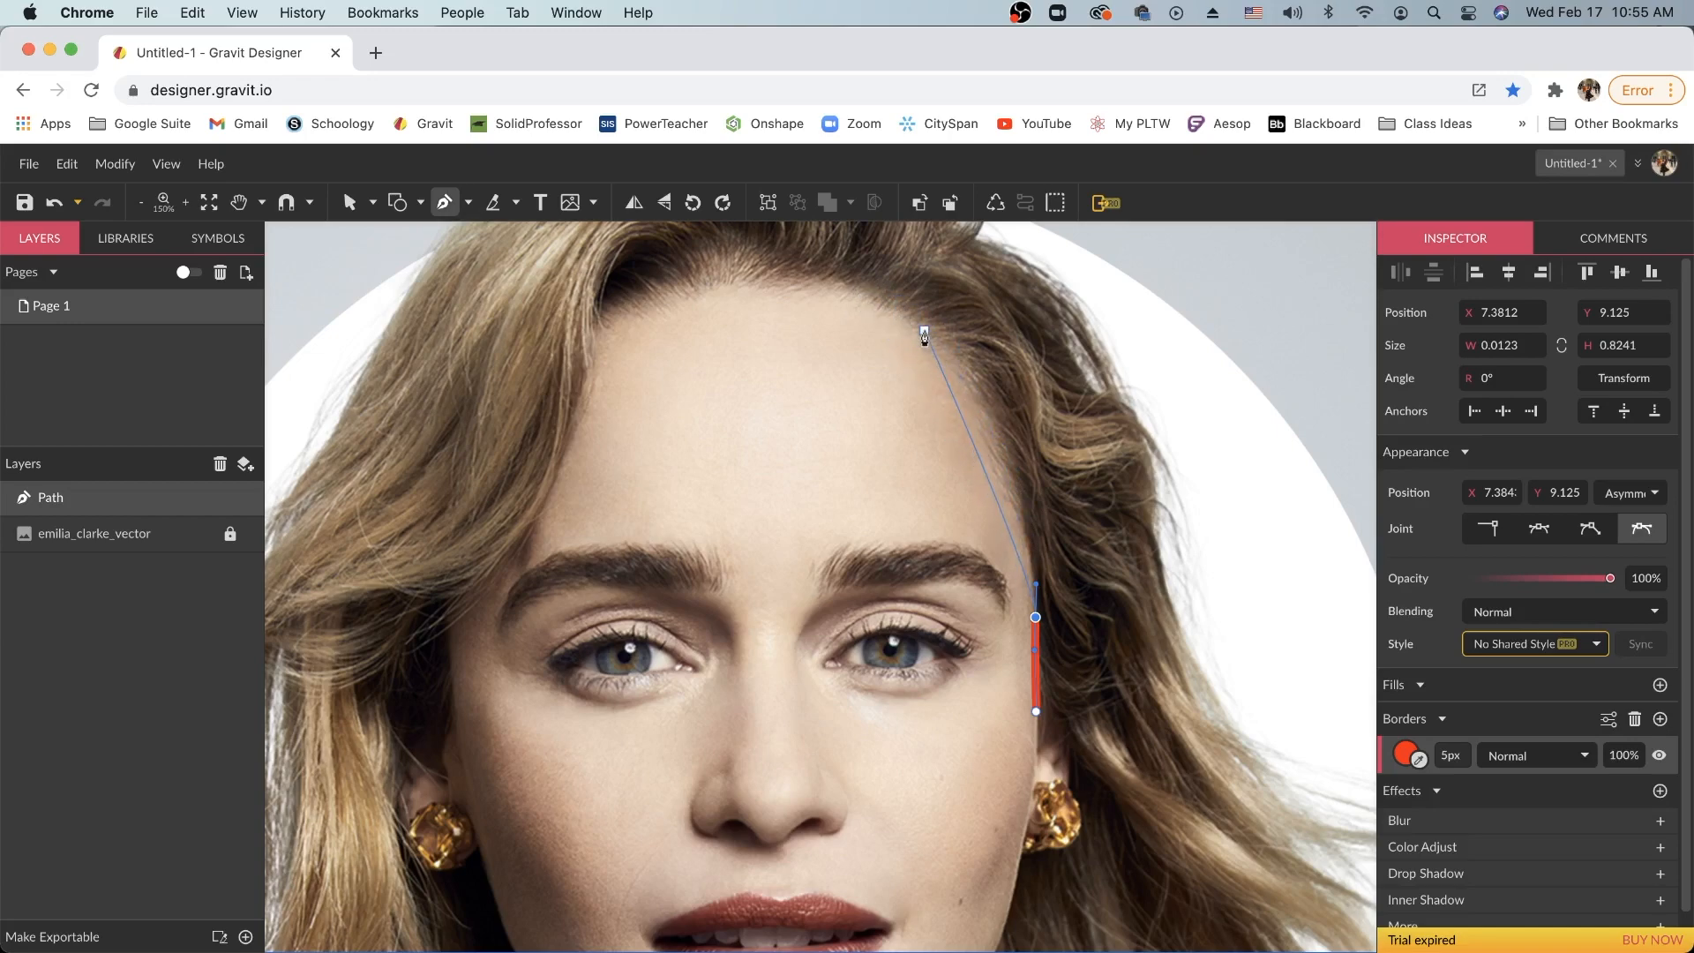
Extend the face path up the temple, across the hairline and down the opposite side to brow level, spanning about 5.19 in wide
{"action": "key", "text": "super+minus"}
{"action": "key", "text": "space"}
{"action": "left_click_drag", "start_coordinate": [786, 491], "coordinate": [839, 538]}
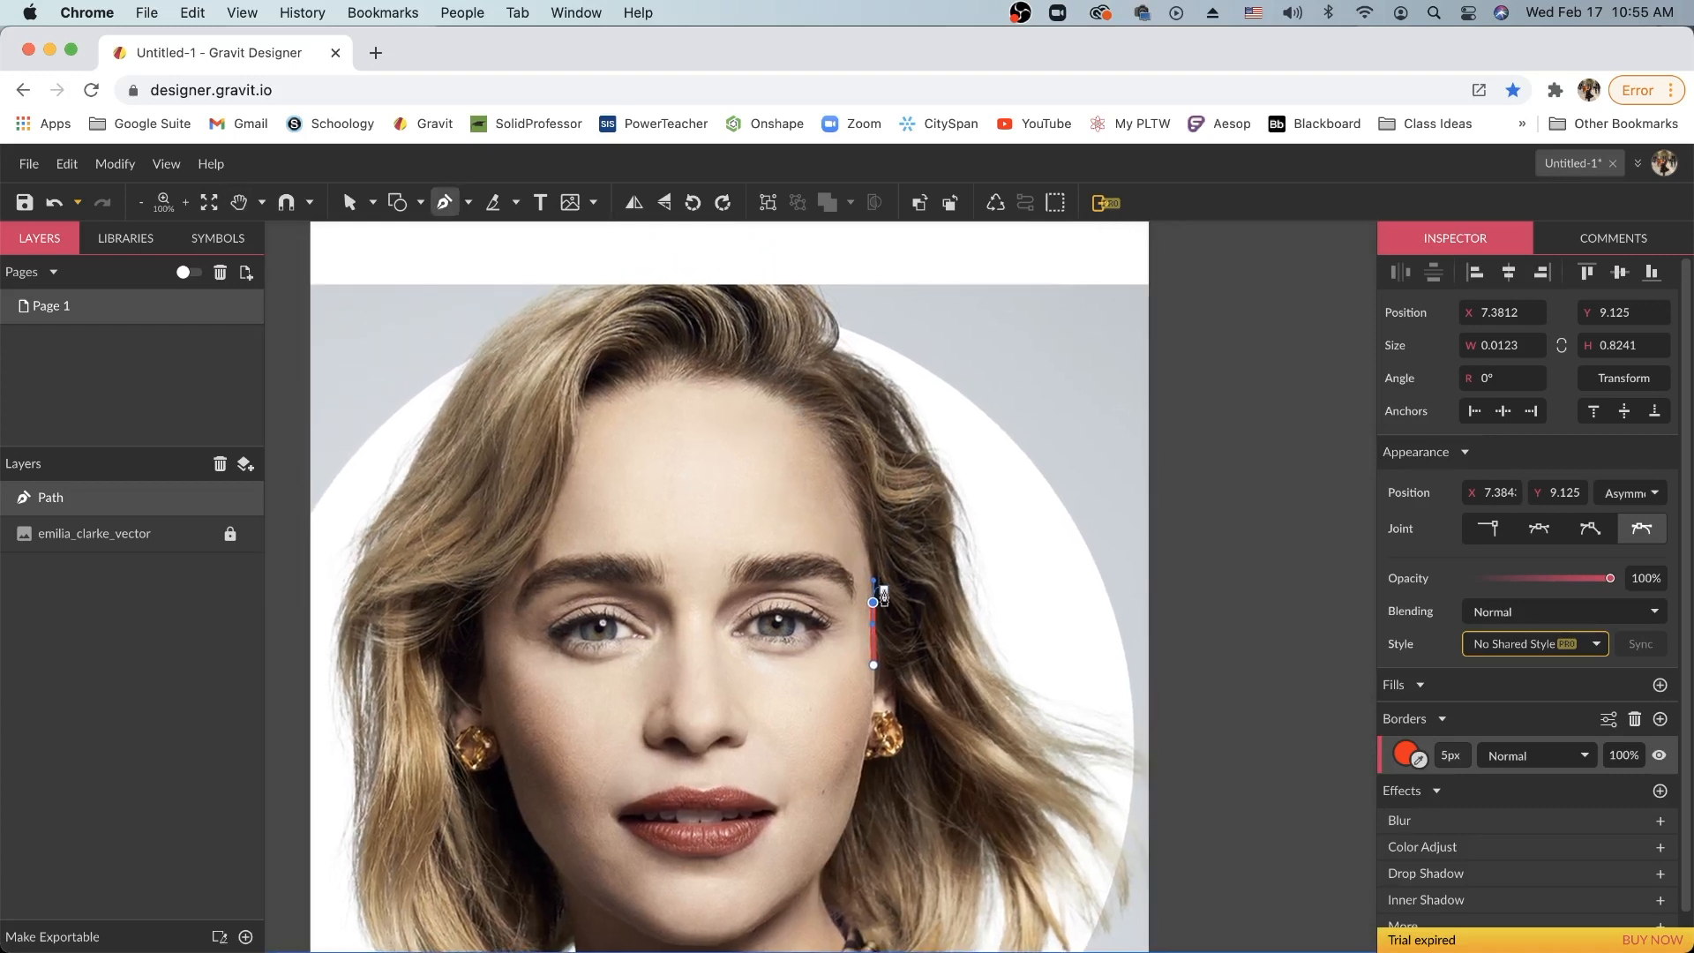
{"action": "left_click", "coordinate": [865, 509]}
{"action": "left_click", "coordinate": [830, 375]}
{"action": "left_click_drag", "start_coordinate": [605, 343], "coordinate": [452, 470]}
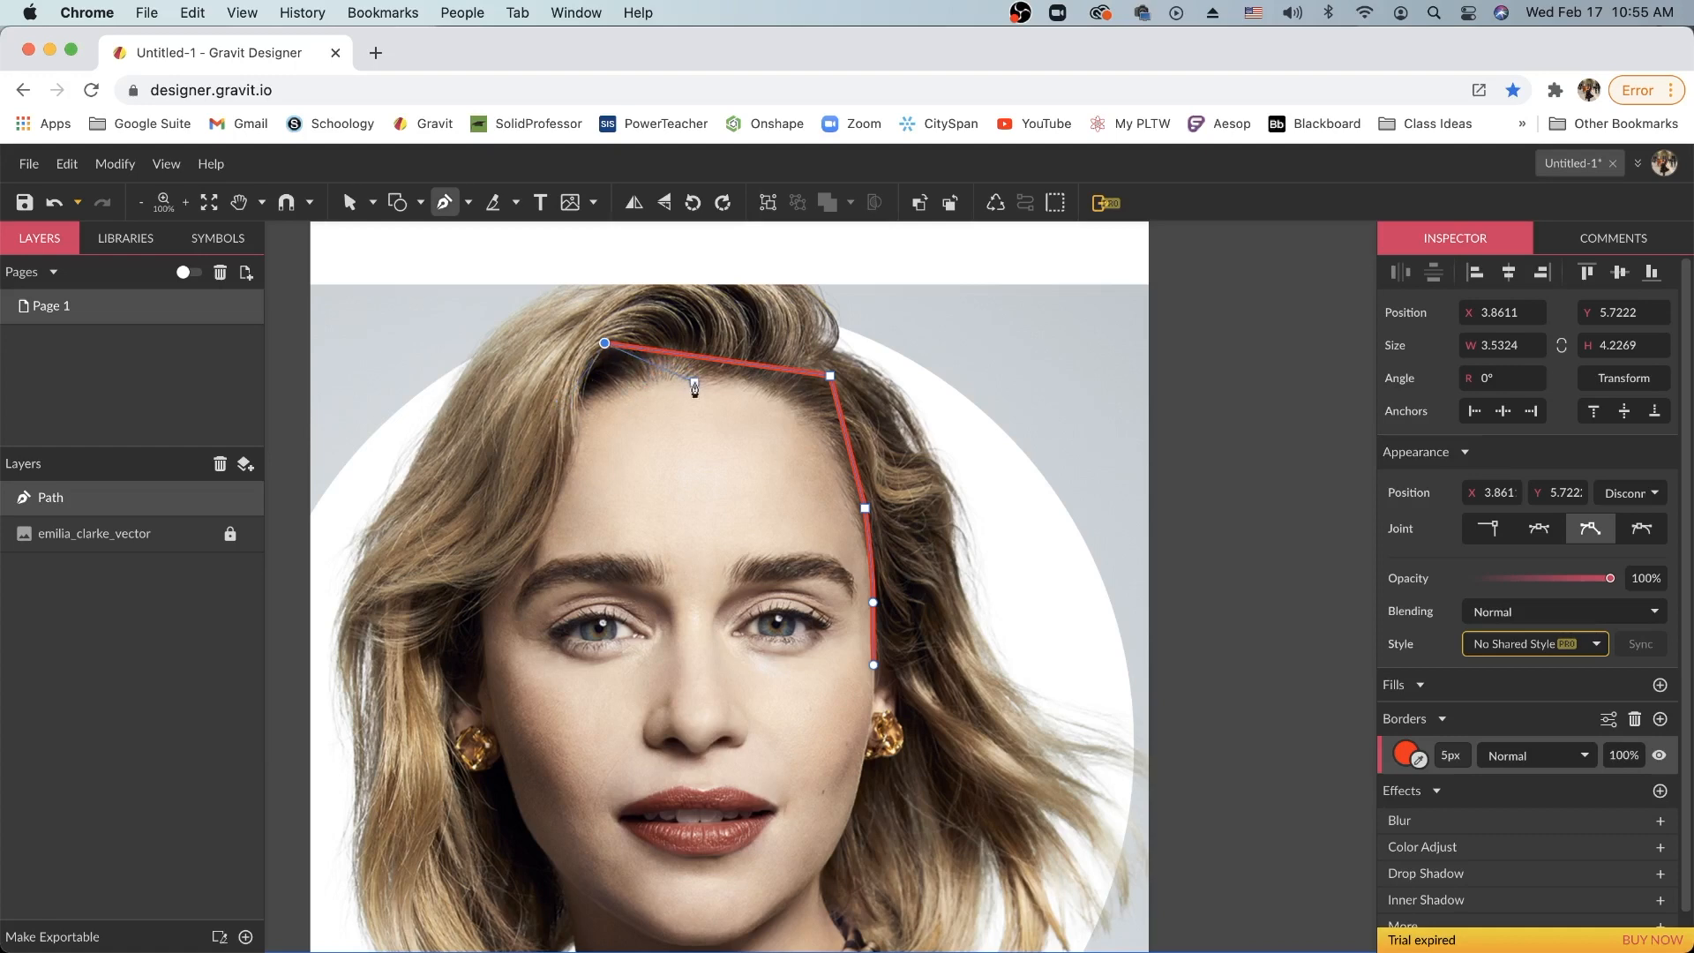
{"action": "left_click", "coordinate": [478, 447]}
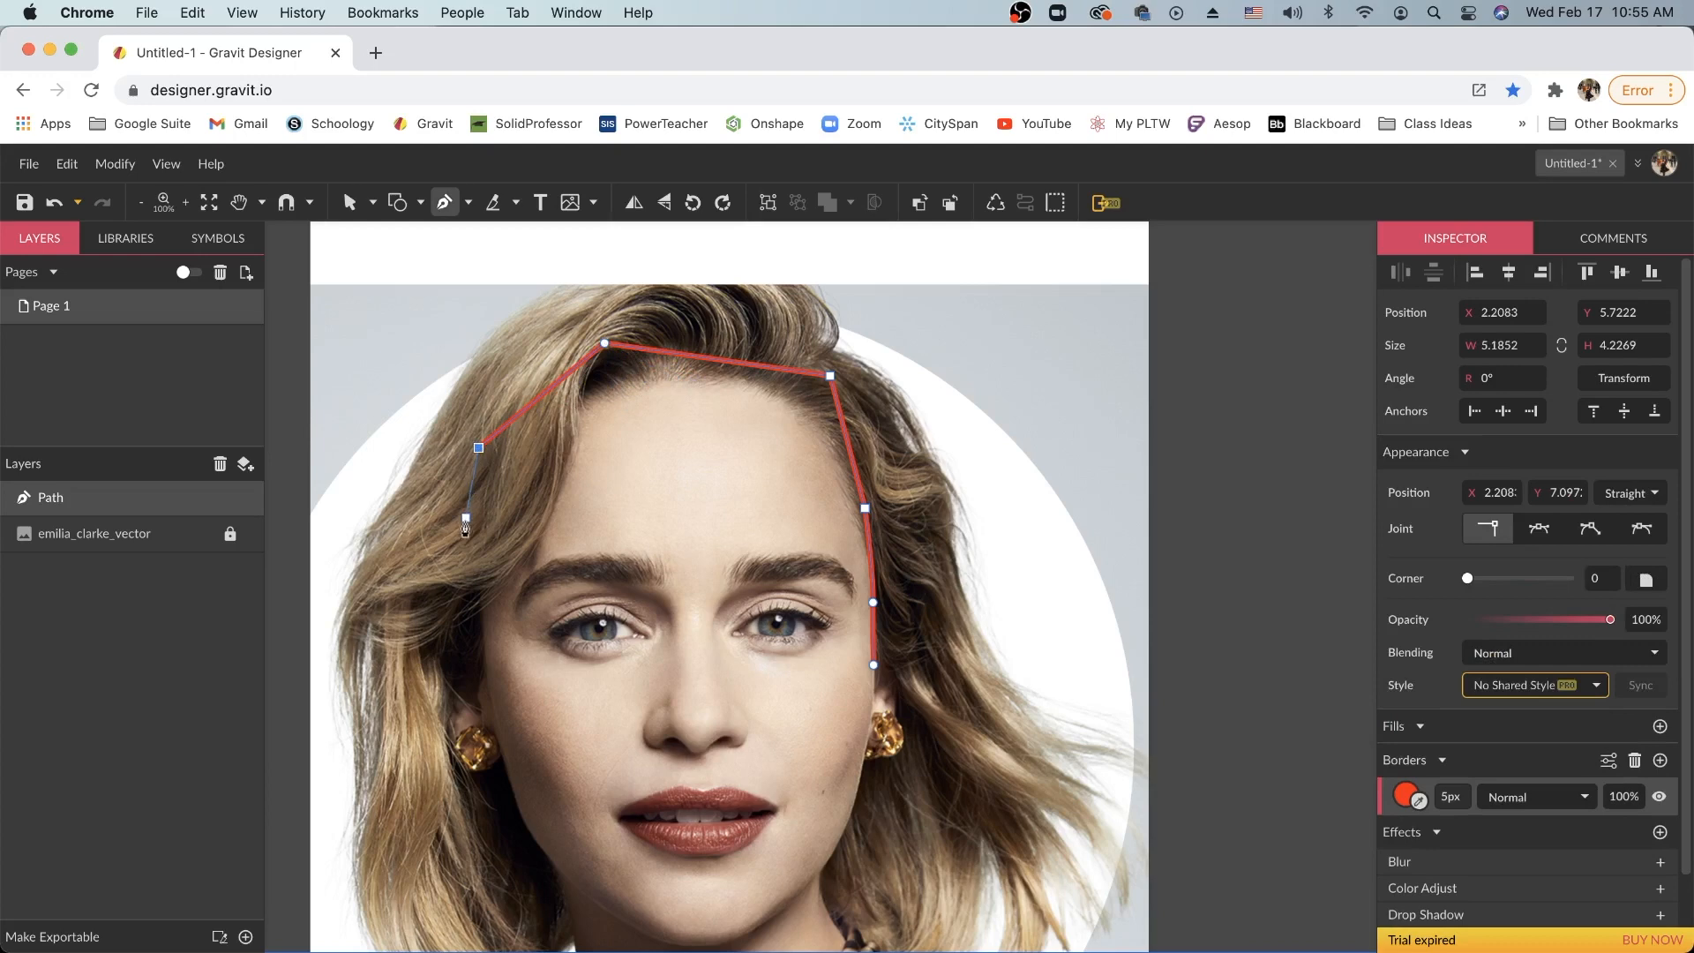
{"action": "left_click", "coordinate": [480, 570]}
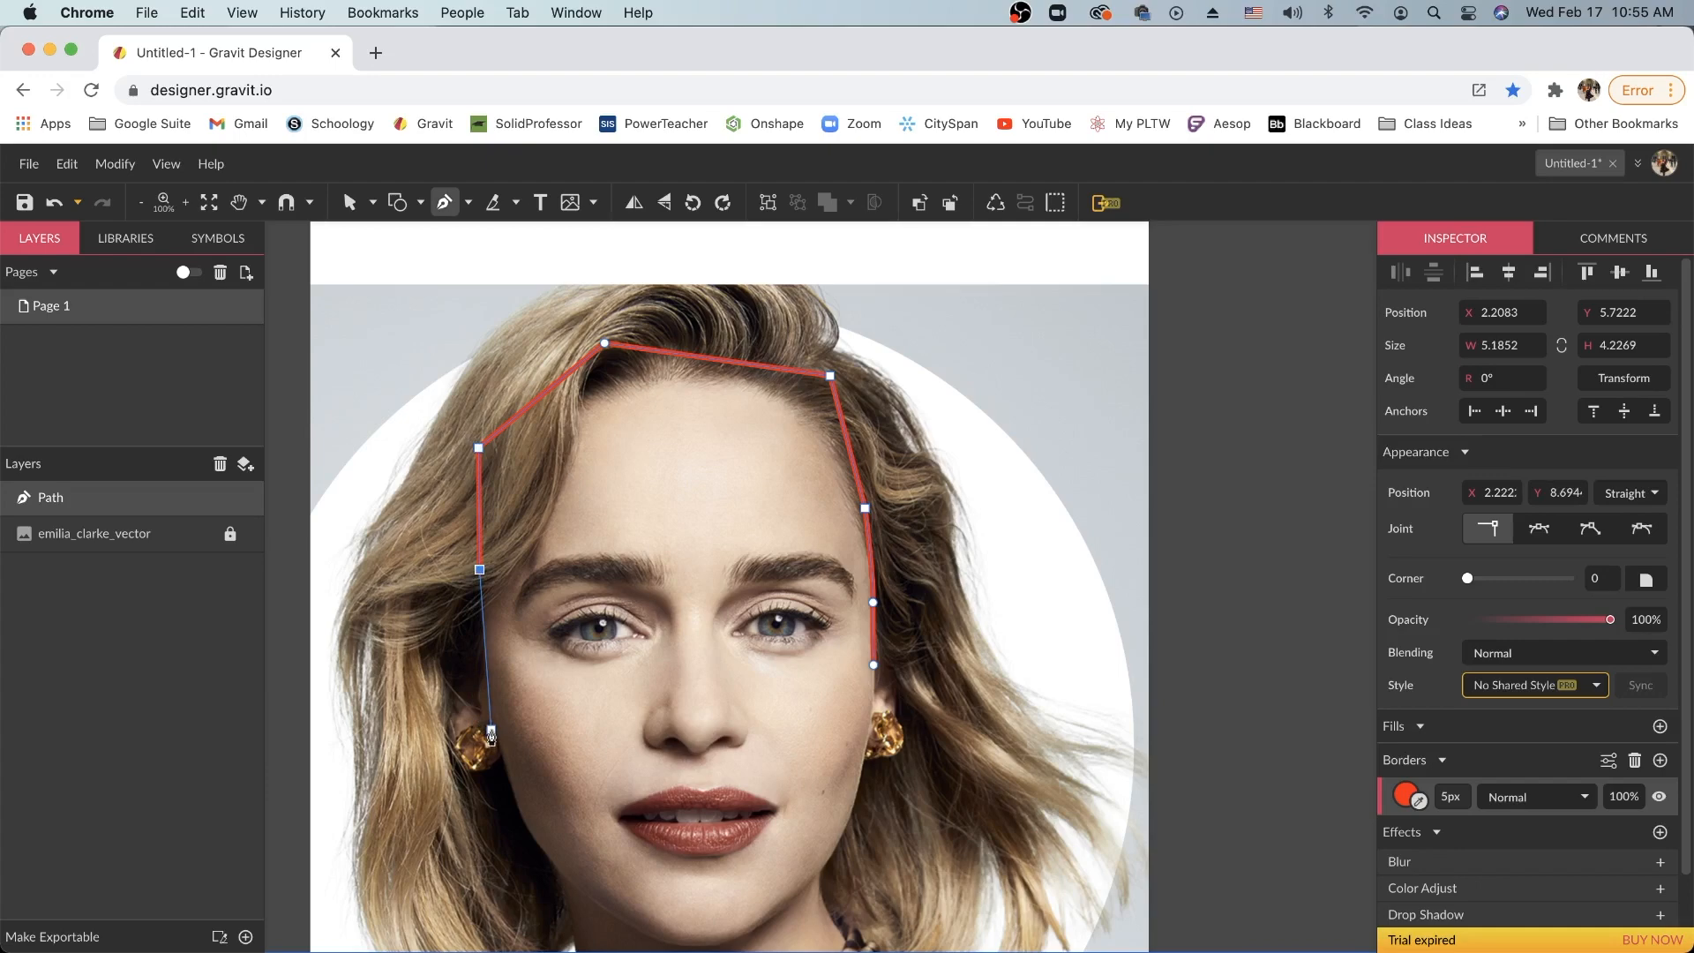
Continue the face path with curve points down the cheek, around the jaw and chin, and up to the right-hand earring, about 7.91 in tall overall
{"action": "key", "text": "super+plus"}
{"action": "key", "text": "space"}
{"action": "left_click_drag", "start_coordinate": [498, 737], "coordinate": [518, 371]}
{"action": "left_click_drag", "start_coordinate": [553, 453], "coordinate": [562, 503]}
{"action": "left_click_drag", "start_coordinate": [596, 649], "coordinate": [801, 890]}
{"action": "left_click_drag", "start_coordinate": [922, 874], "coordinate": [971, 858]}
{"action": "left_click_drag", "start_coordinate": [1063, 761], "coordinate": [1091, 717]}
{"action": "left_click_drag", "start_coordinate": [1123, 599], "coordinate": [1132, 545]}
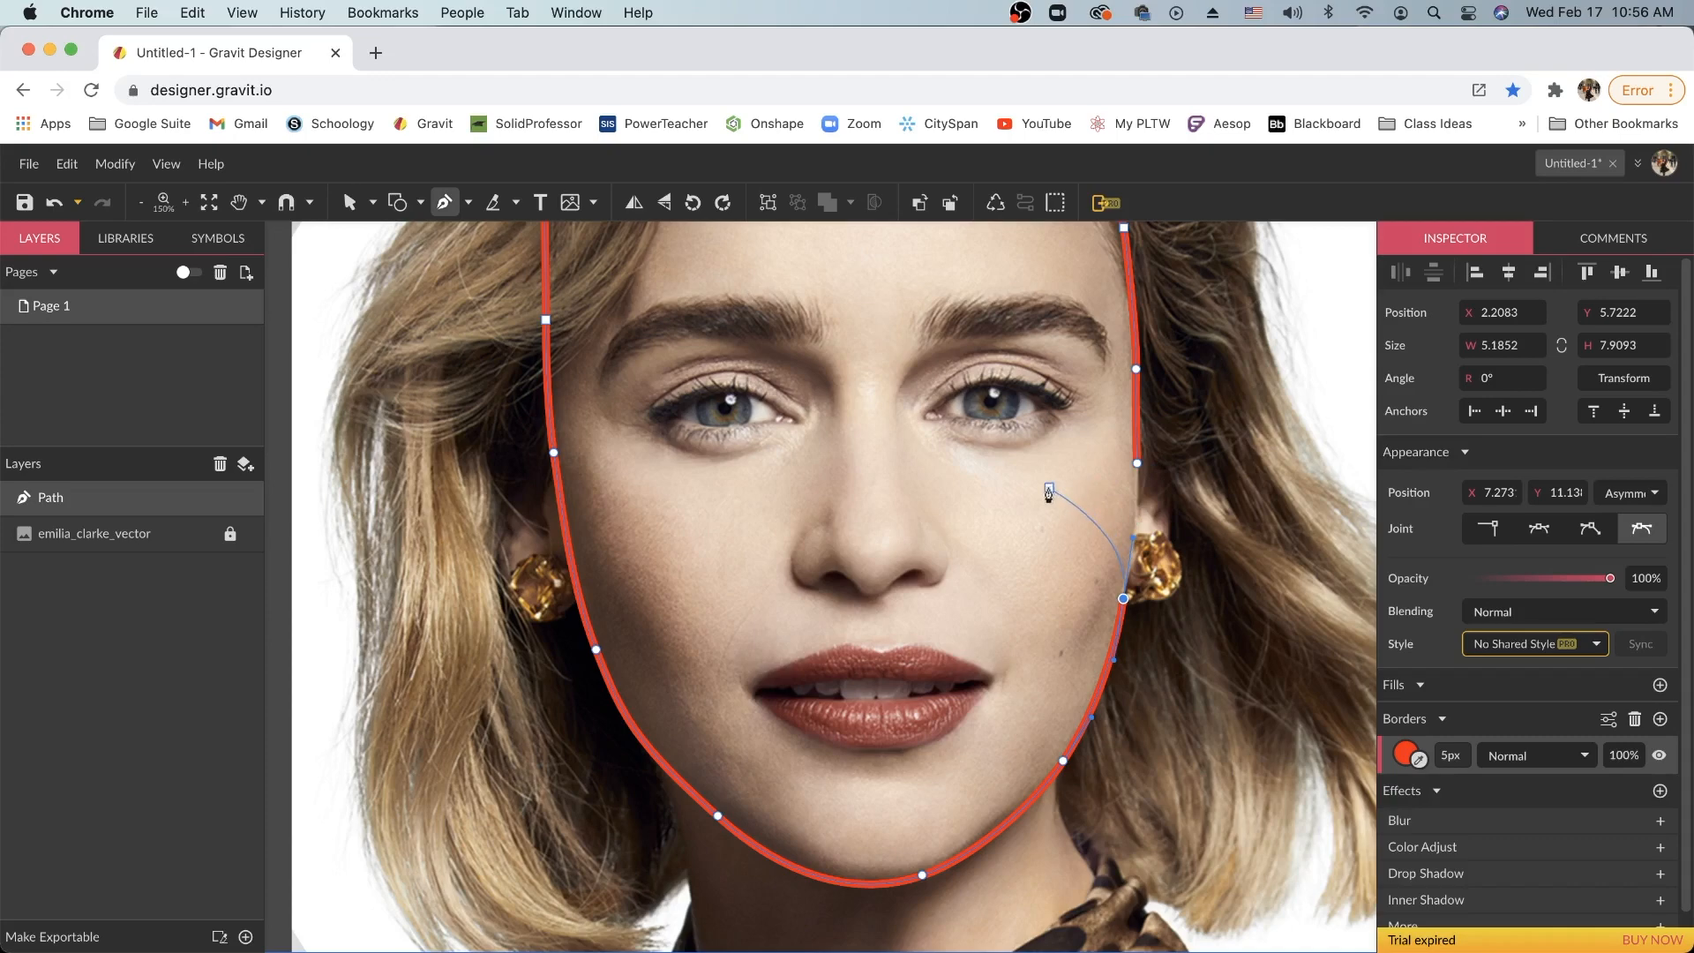
Try ending the face path with a stray curve point on the cheek, and undo that segment
{"action": "left_click_drag", "start_coordinate": [1038, 475], "coordinate": [1260, 509]}
{"action": "key", "text": "Escape"}
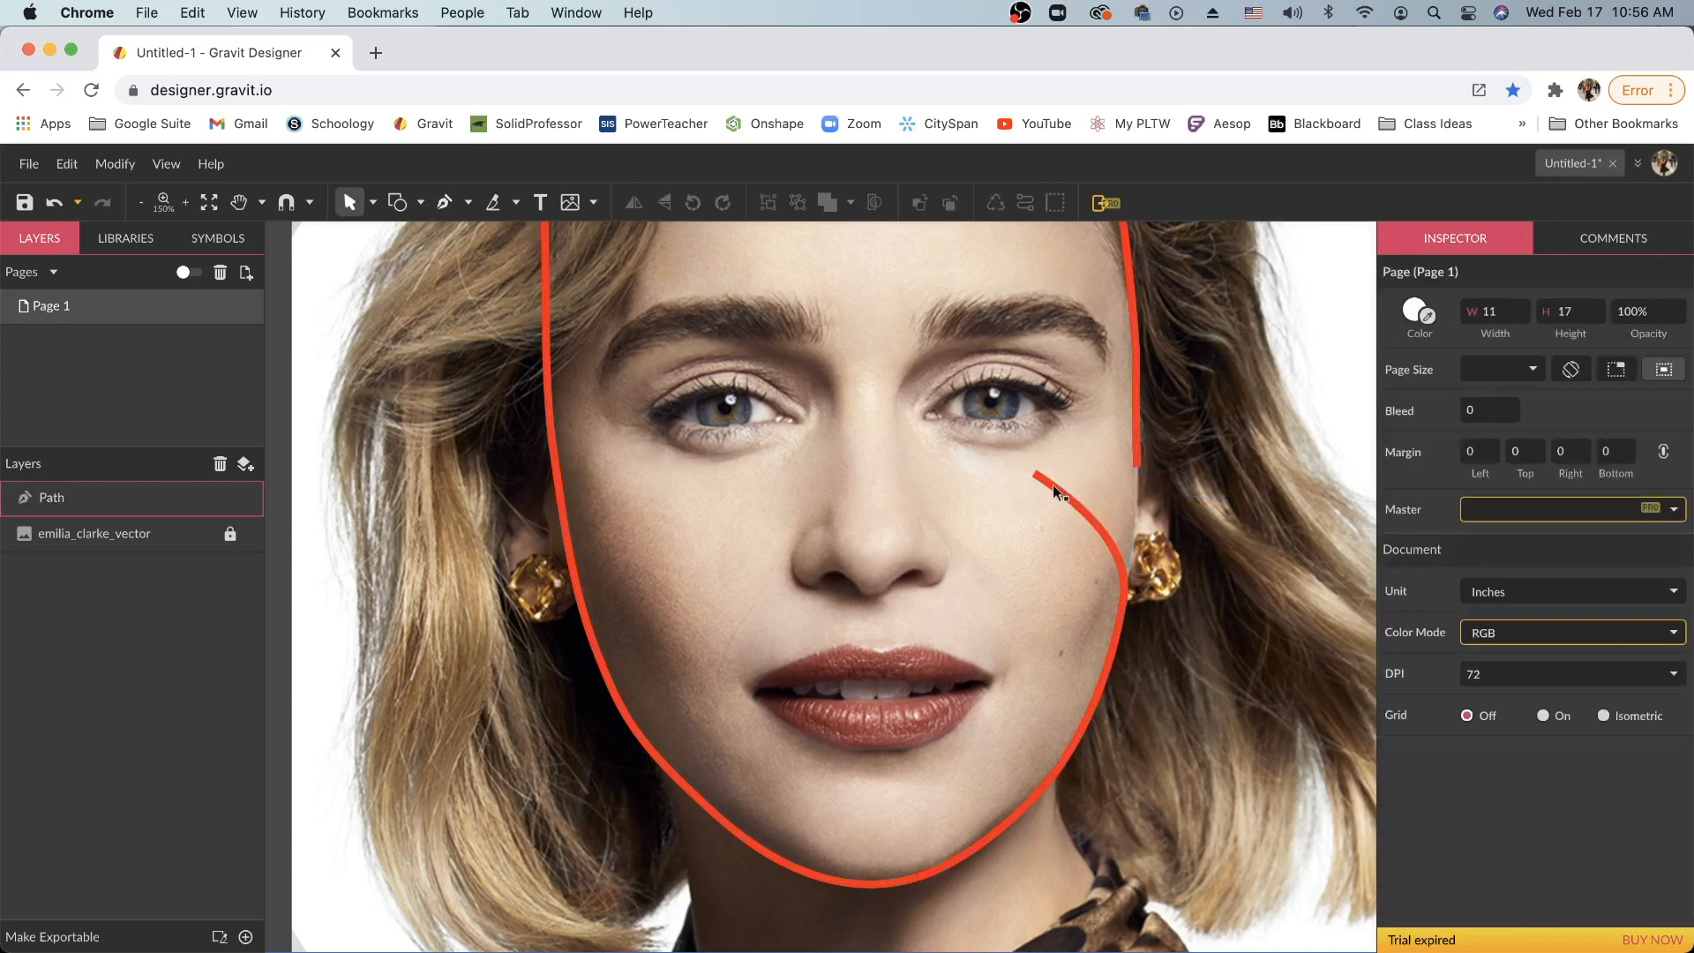
{"action": "key", "text": "super+z"}
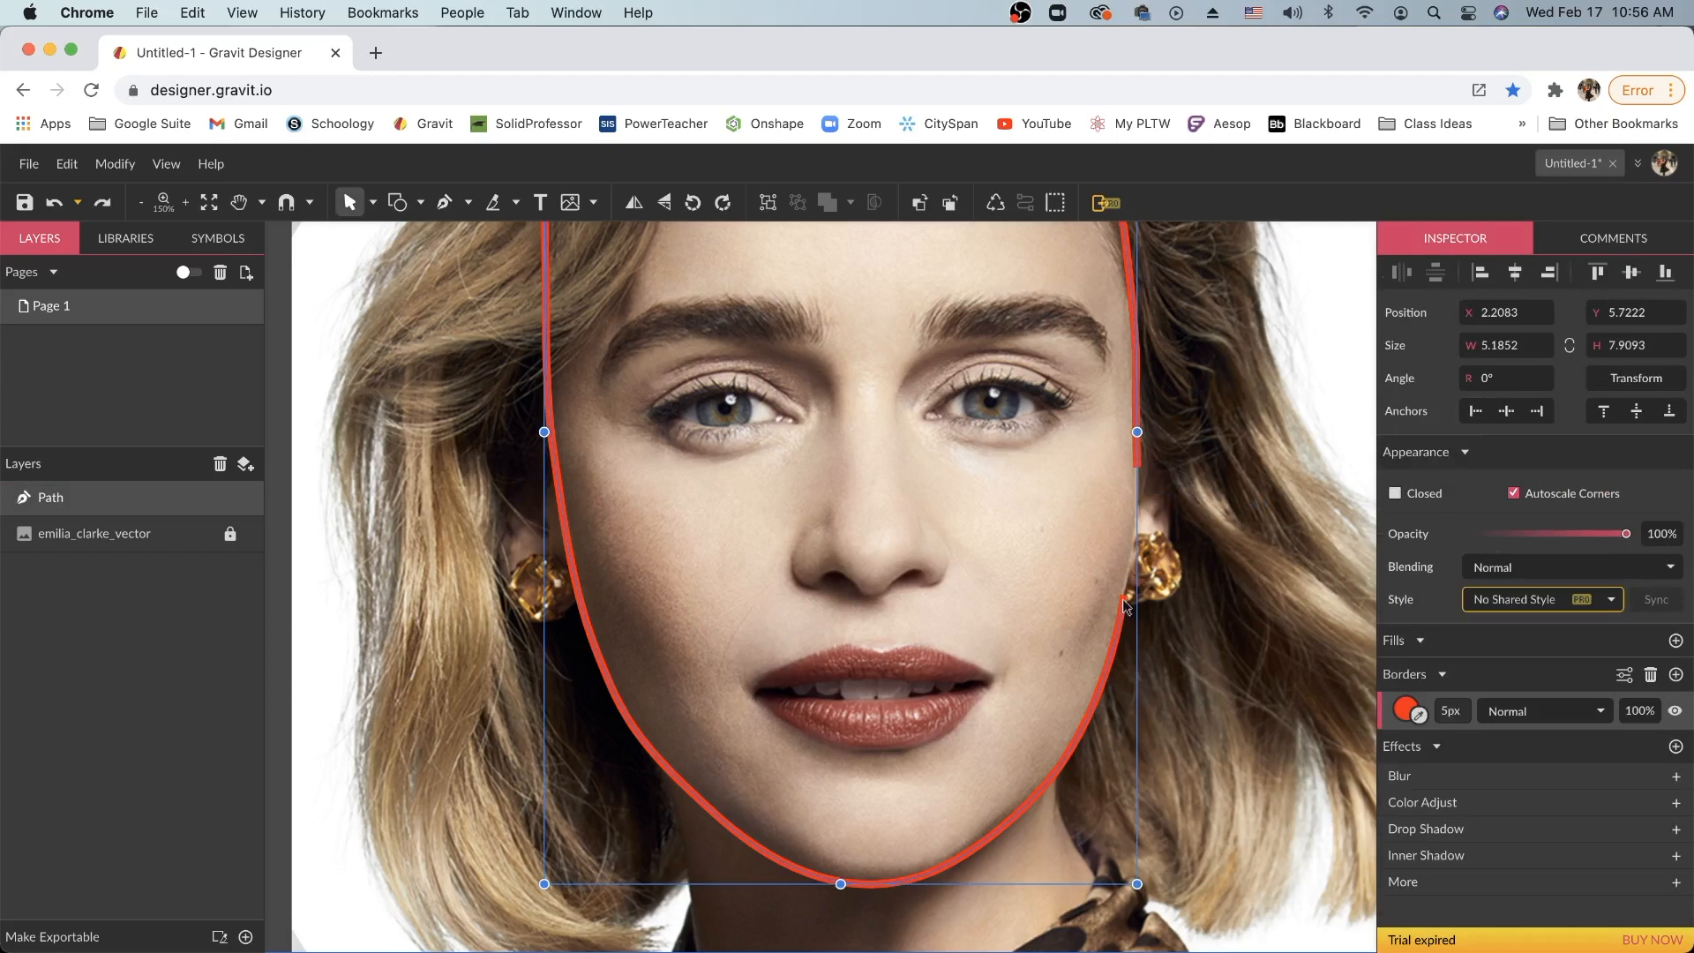
{"action": "left_click", "coordinate": [1215, 565]}
{"action": "left_click", "coordinate": [1121, 625]}
{"action": "left_click", "coordinate": [1200, 478]}
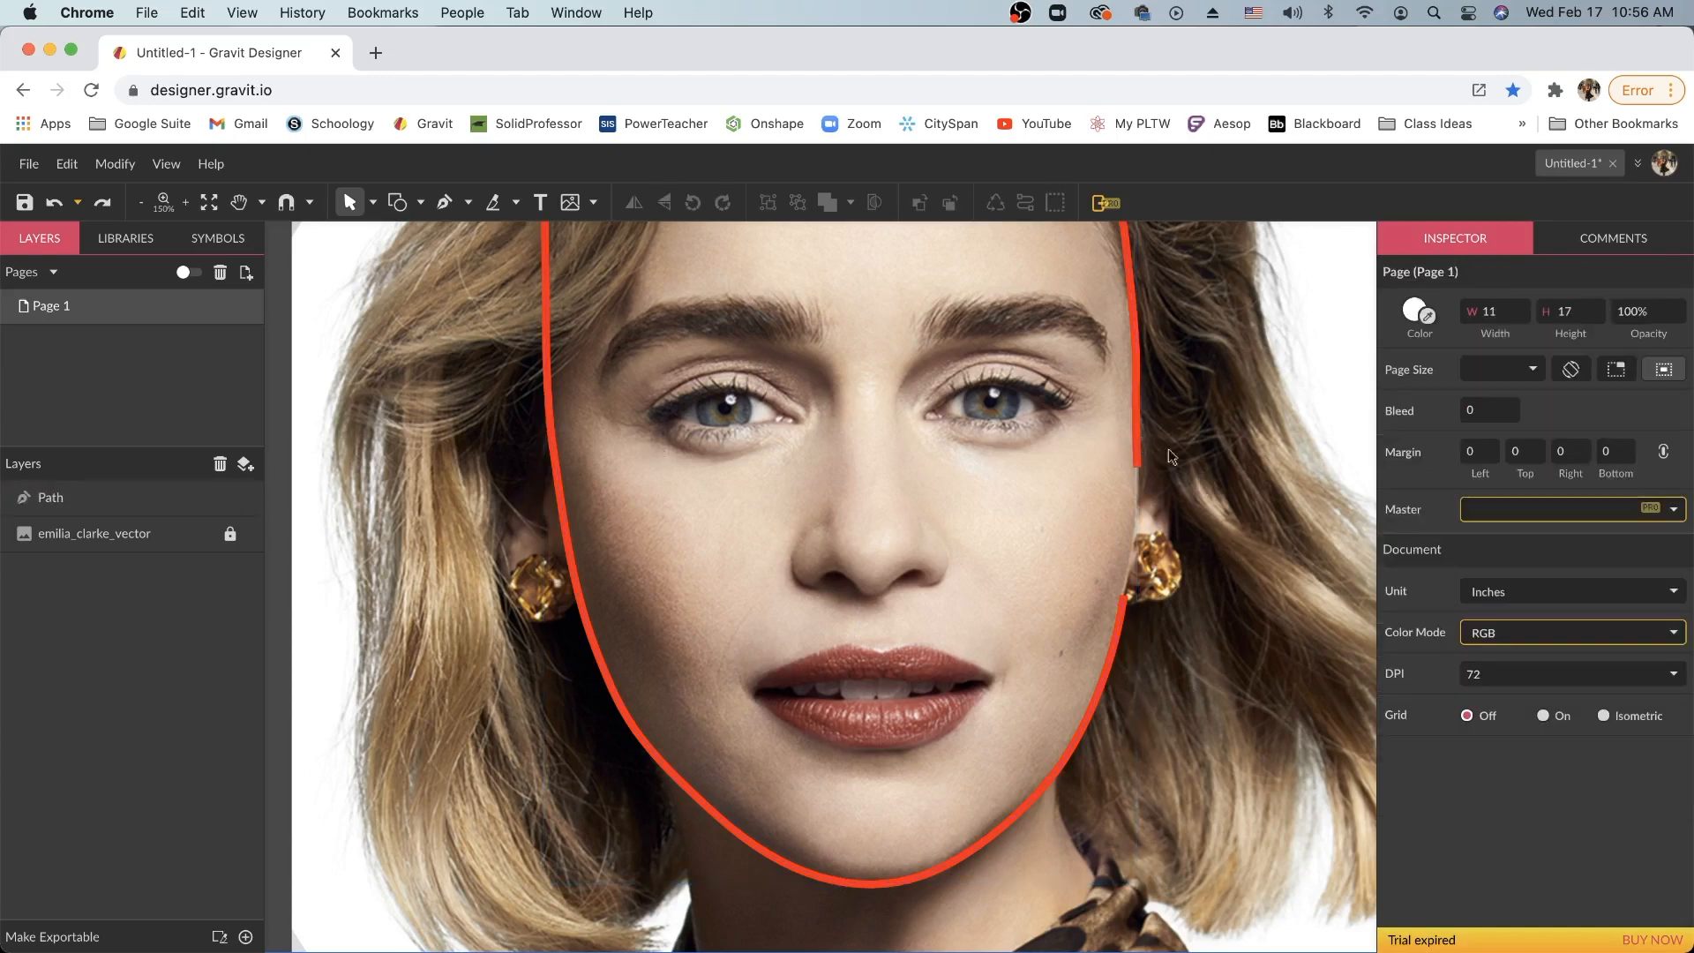
Resume the face path with the Pen tool from its open end at the right-hand earring and close it at its starting point
{"action": "left_click", "coordinate": [1136, 457]}
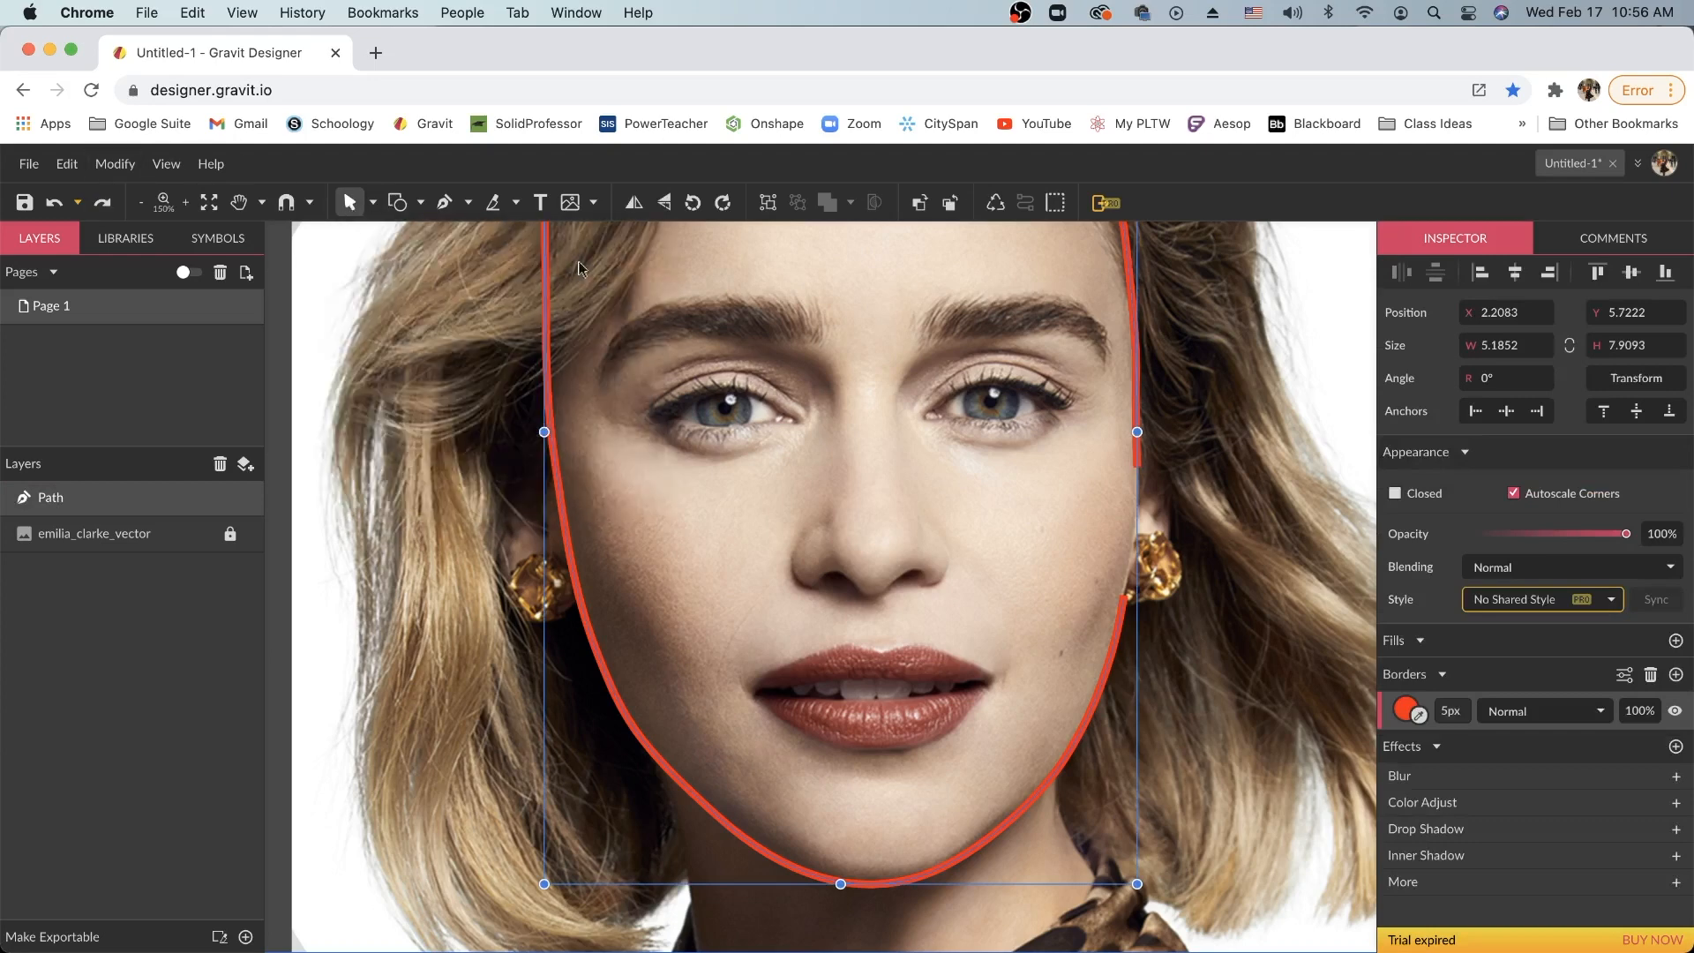
{"action": "left_click", "coordinate": [450, 209]}
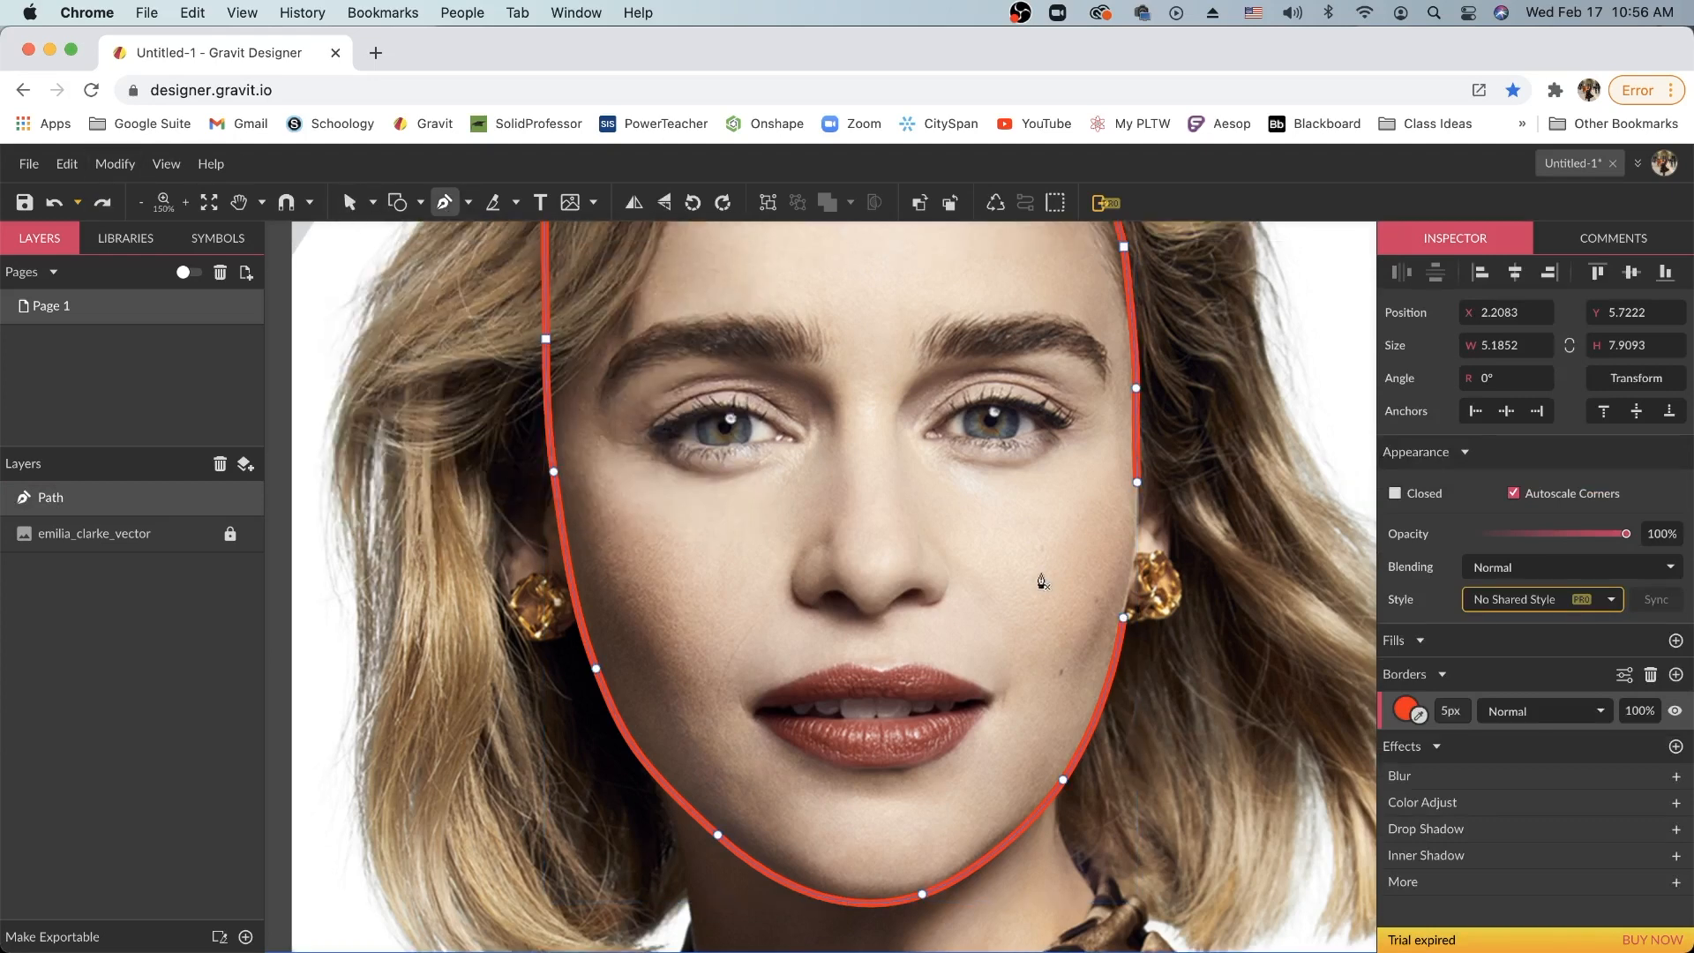
{"action": "left_click", "coordinate": [1124, 618]}
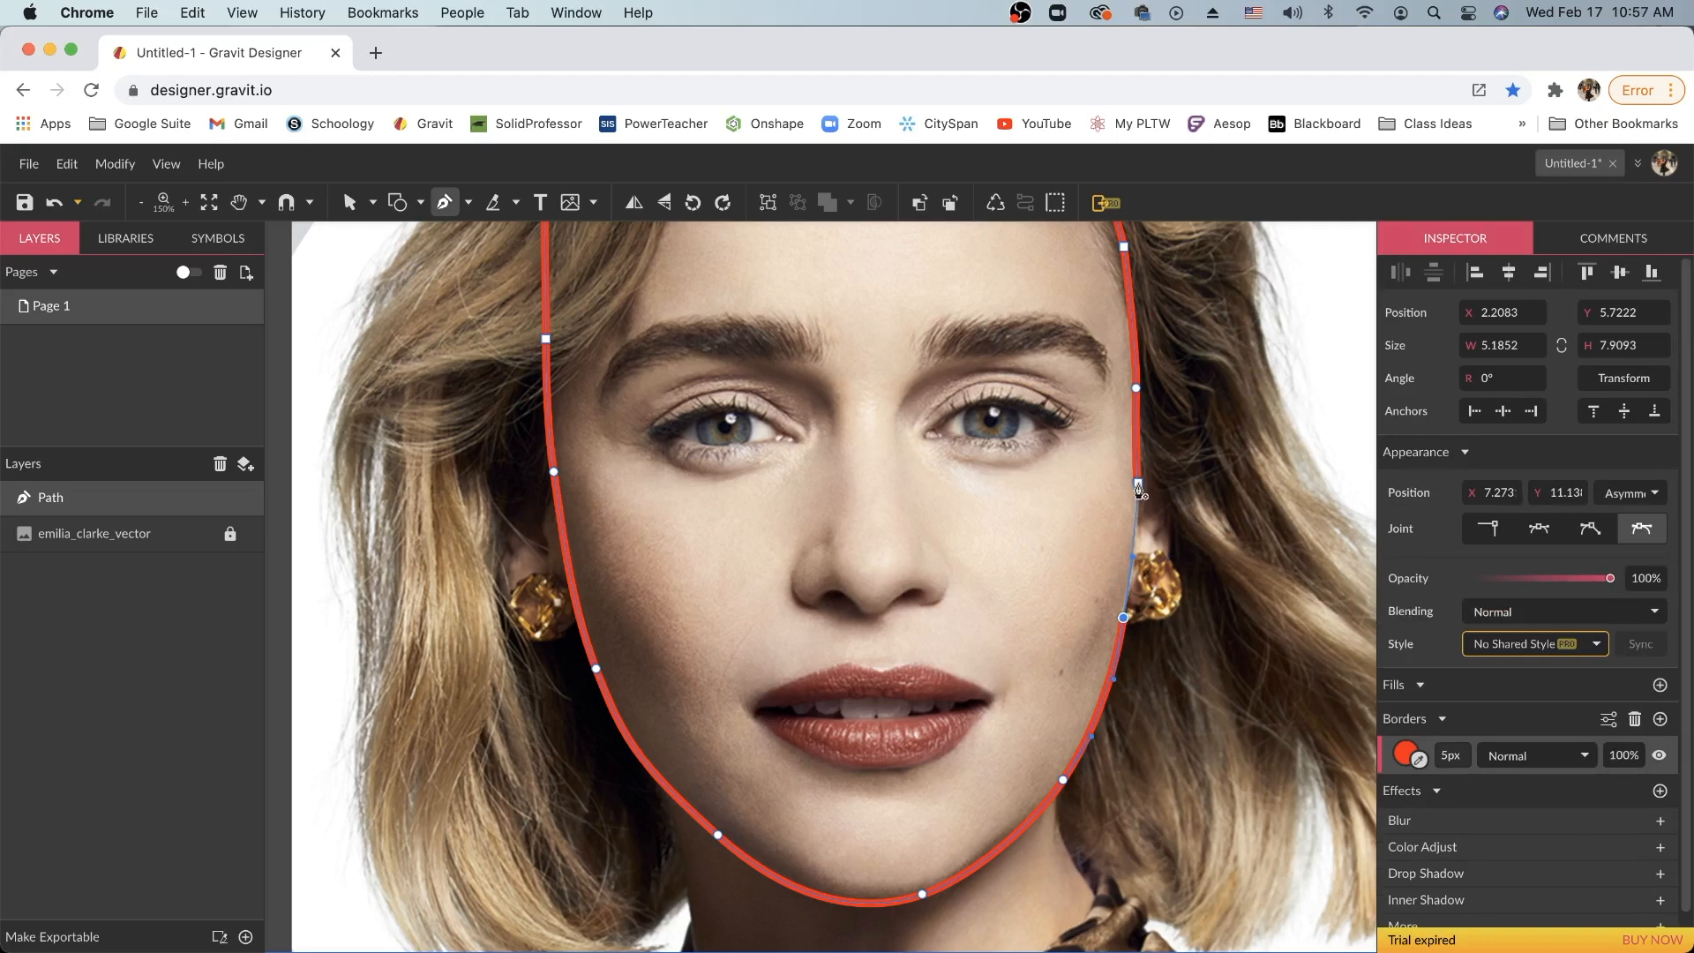
{"action": "left_click", "coordinate": [1138, 485]}
{"action": "key", "text": "super+minus"}
{"action": "key", "text": "super+minus"}
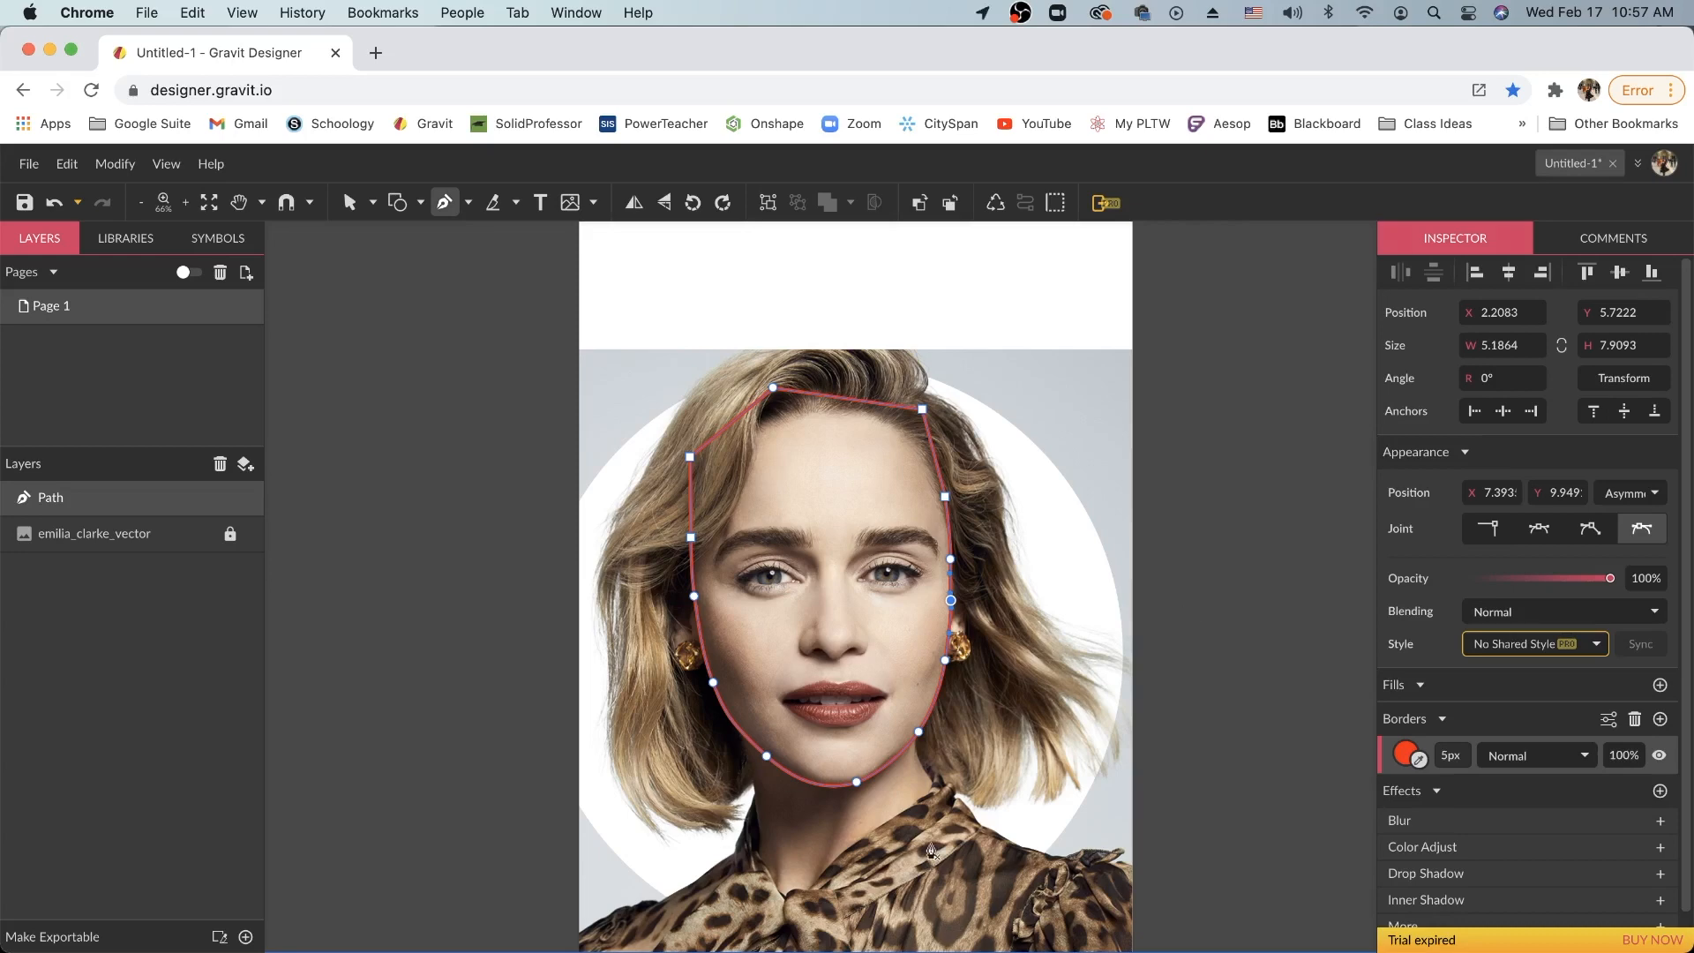
Start a second Pen path below the left-hand jaw, curving down the neck to the collar and on to the blouse knot, about 3.56 in tall
{"action": "key", "text": "super+plus"}
{"action": "key", "text": "super+plus"}
{"action": "key", "text": "space"}
{"action": "left_click_drag", "start_coordinate": [882, 730], "coordinate": [870, 400]}
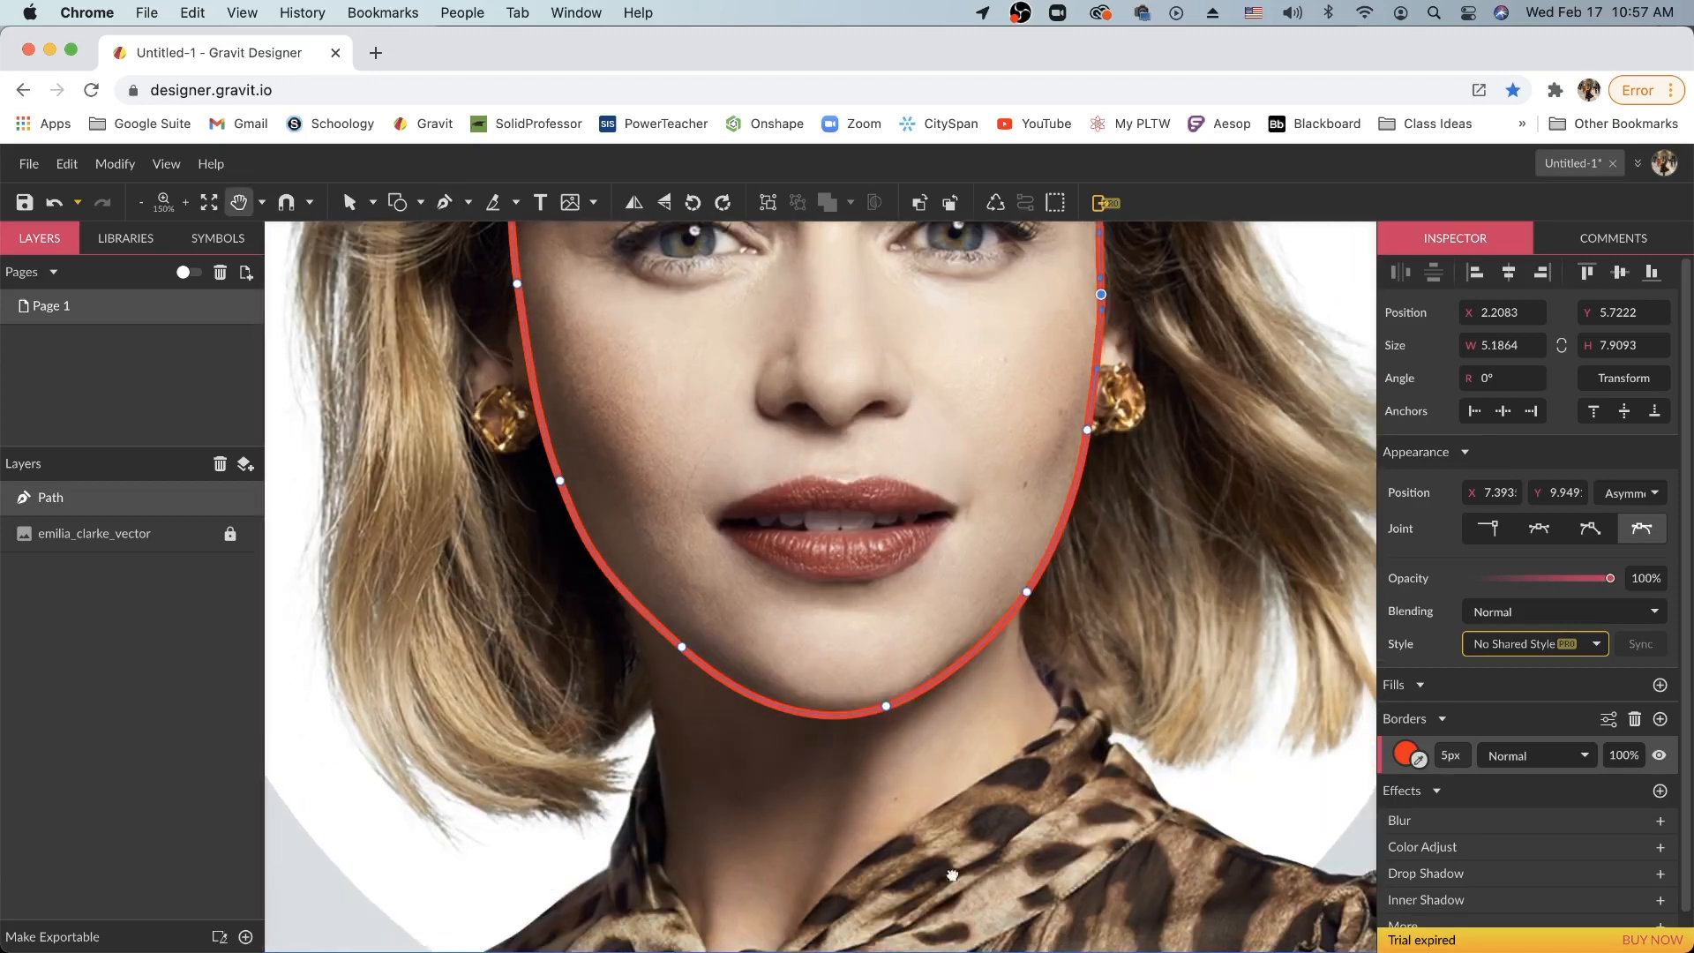
{"action": "left_click_drag", "start_coordinate": [952, 876], "coordinate": [941, 621]}
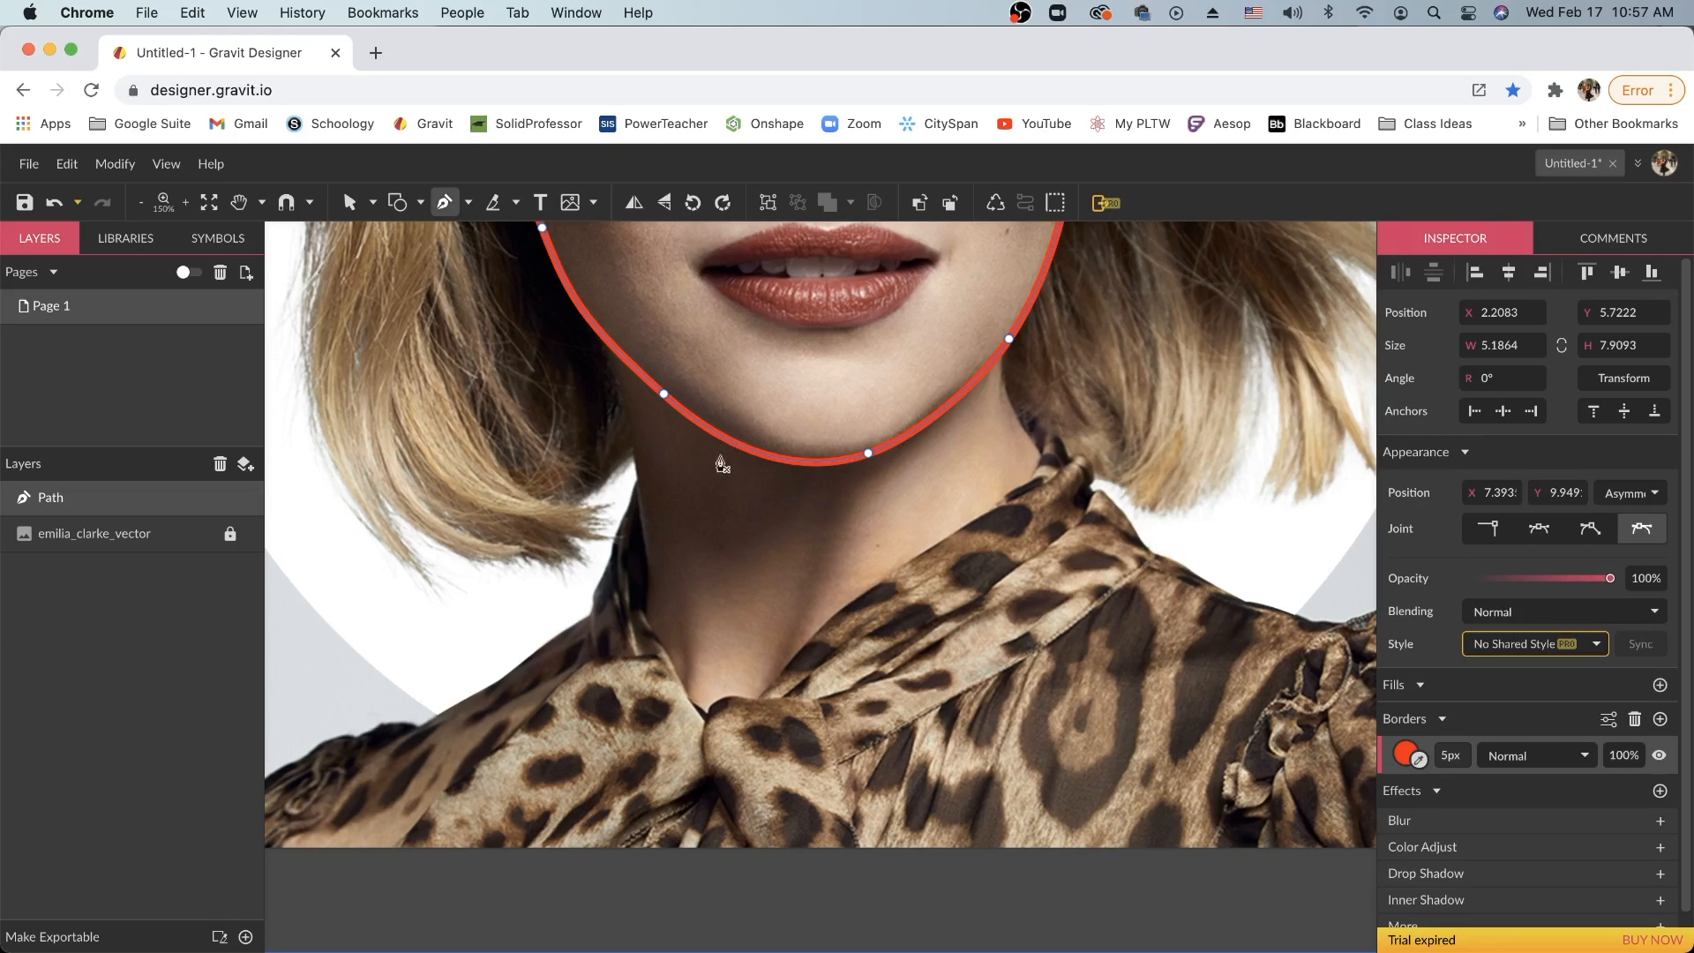
{"action": "scroll", "coordinate": [721, 492], "scroll_direction": "up", "scroll_amount": 2}
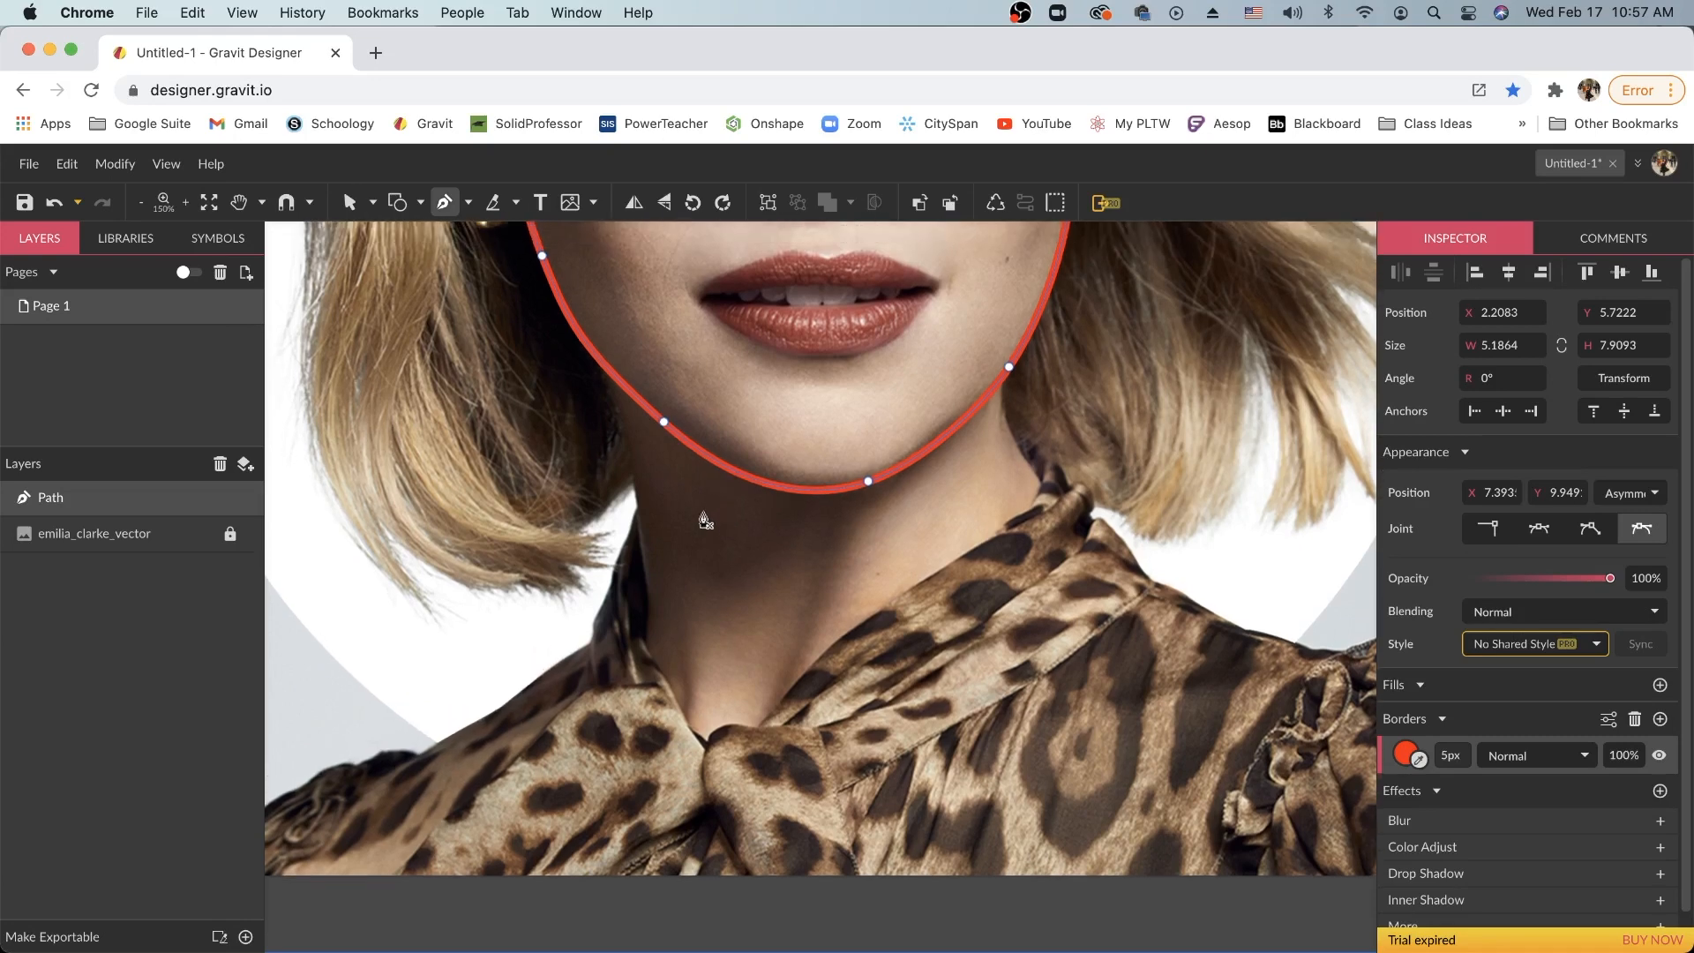
{"action": "left_click", "coordinate": [626, 427]}
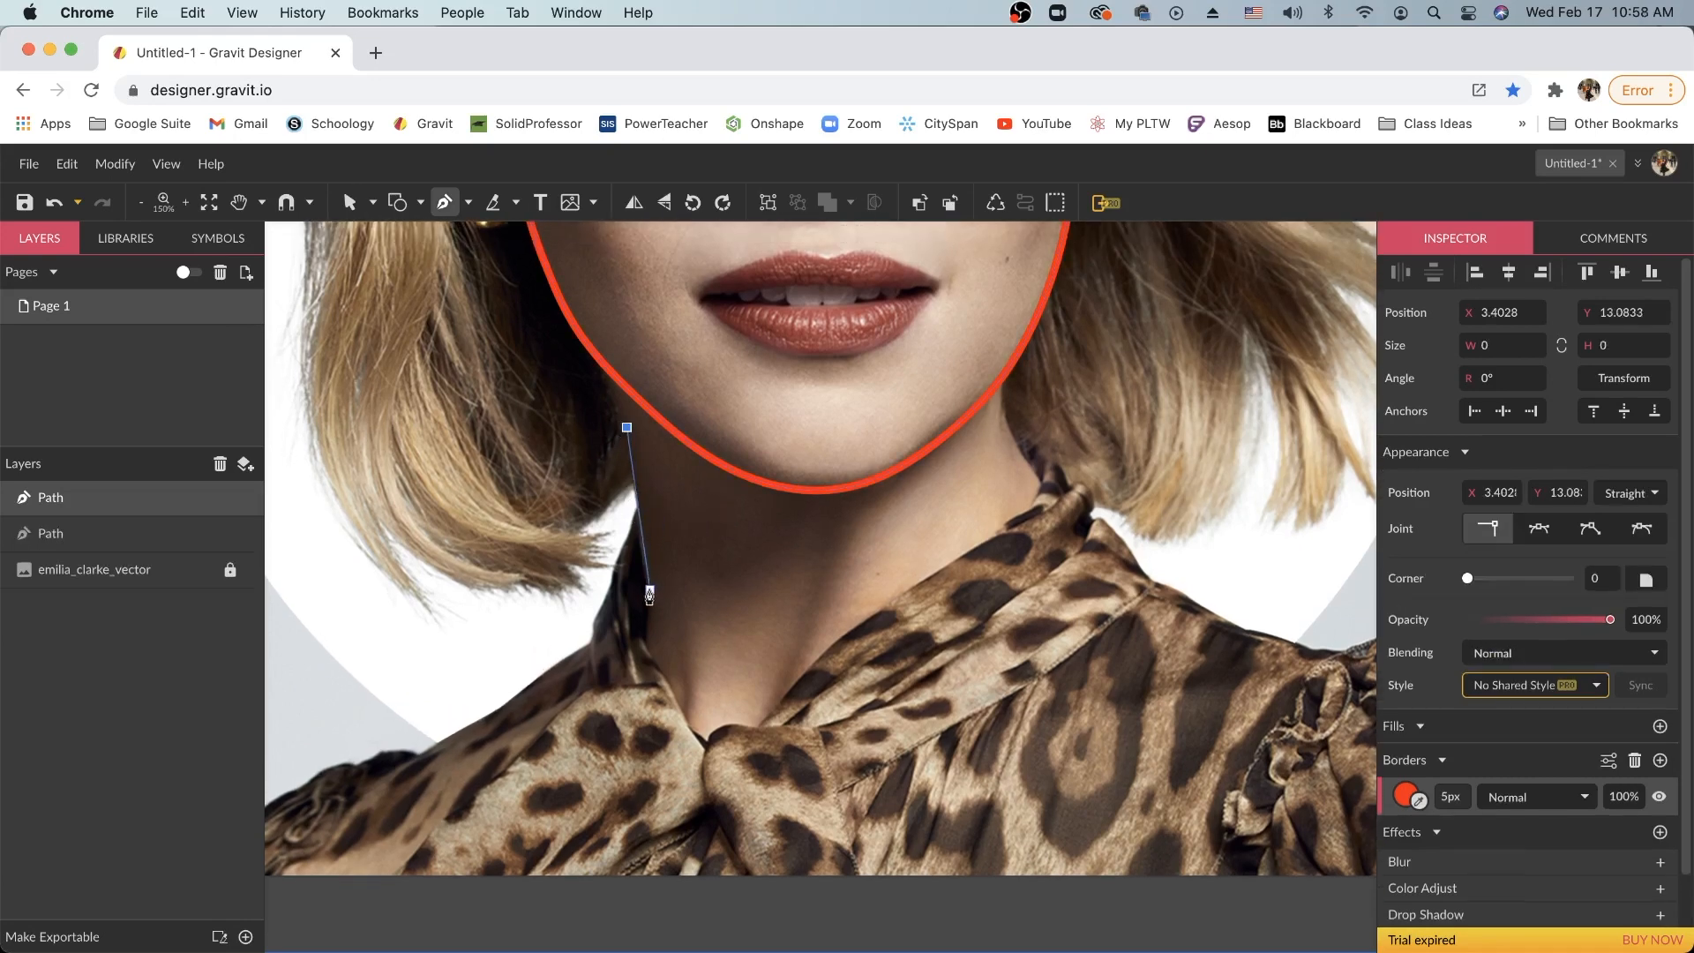
{"action": "left_click_drag", "start_coordinate": [647, 584], "coordinate": [655, 643]}
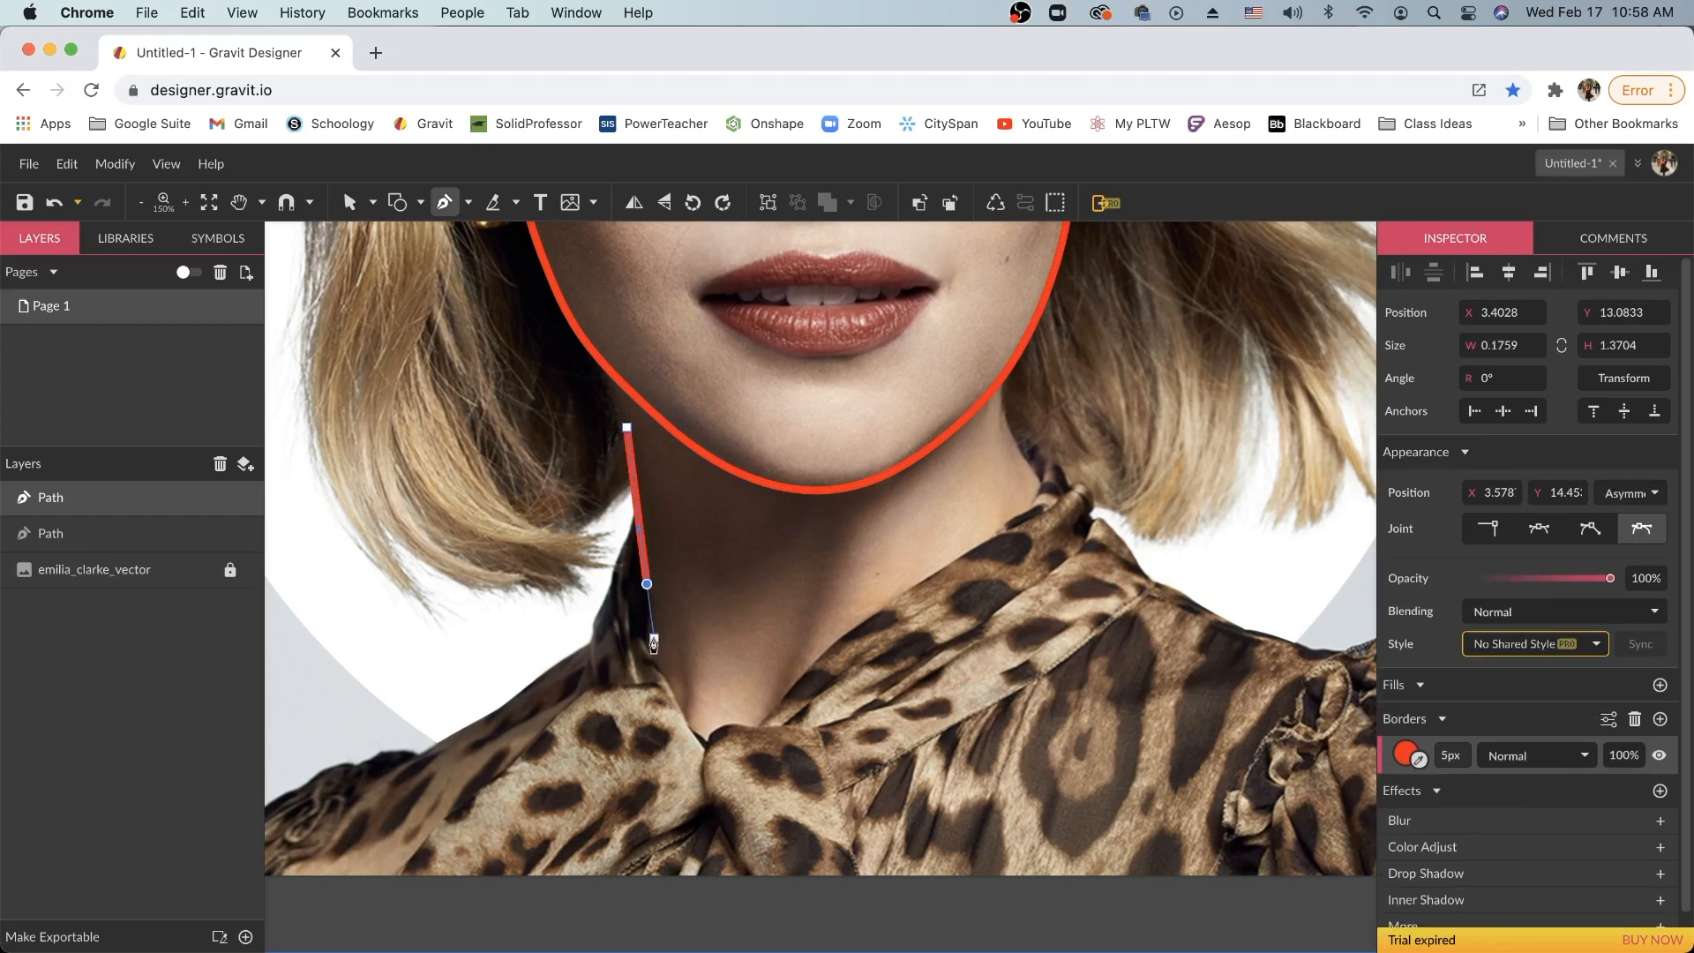
{"action": "left_click", "coordinate": [638, 739]}
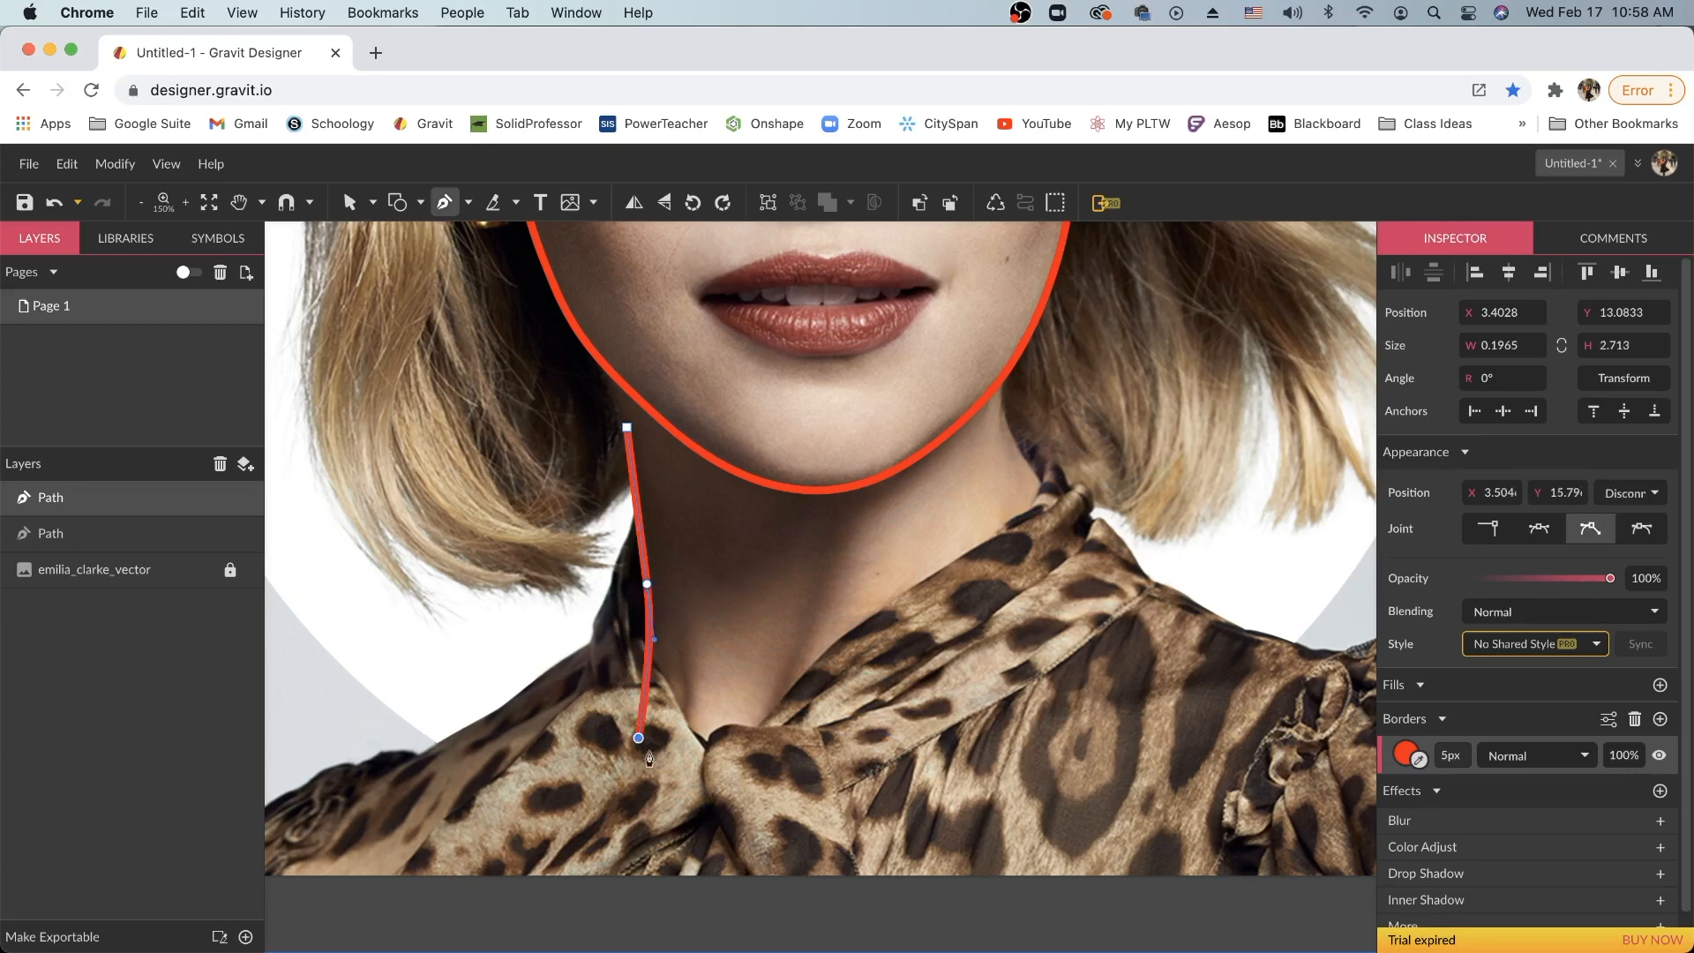
{"action": "left_click", "coordinate": [741, 833]}
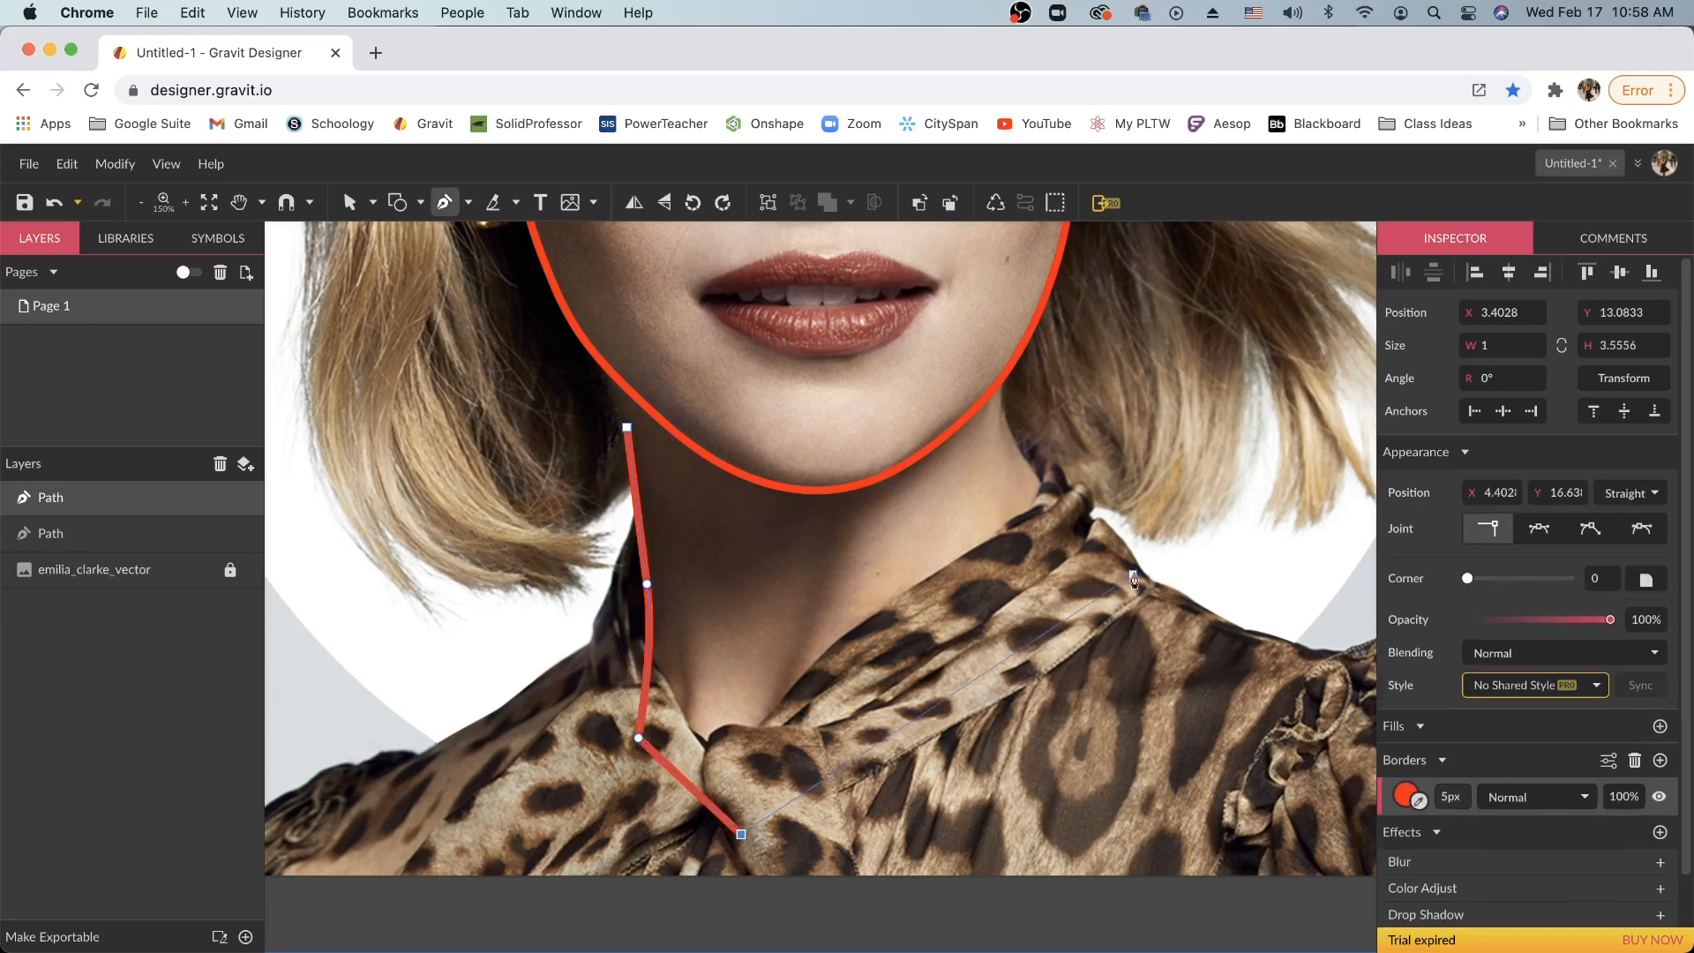
Continue the neck path up the right-hand collar and neck, across the chin inside the face, and close it at about 4.14 by 4.43 in
{"action": "left_click", "coordinate": [1070, 506]}
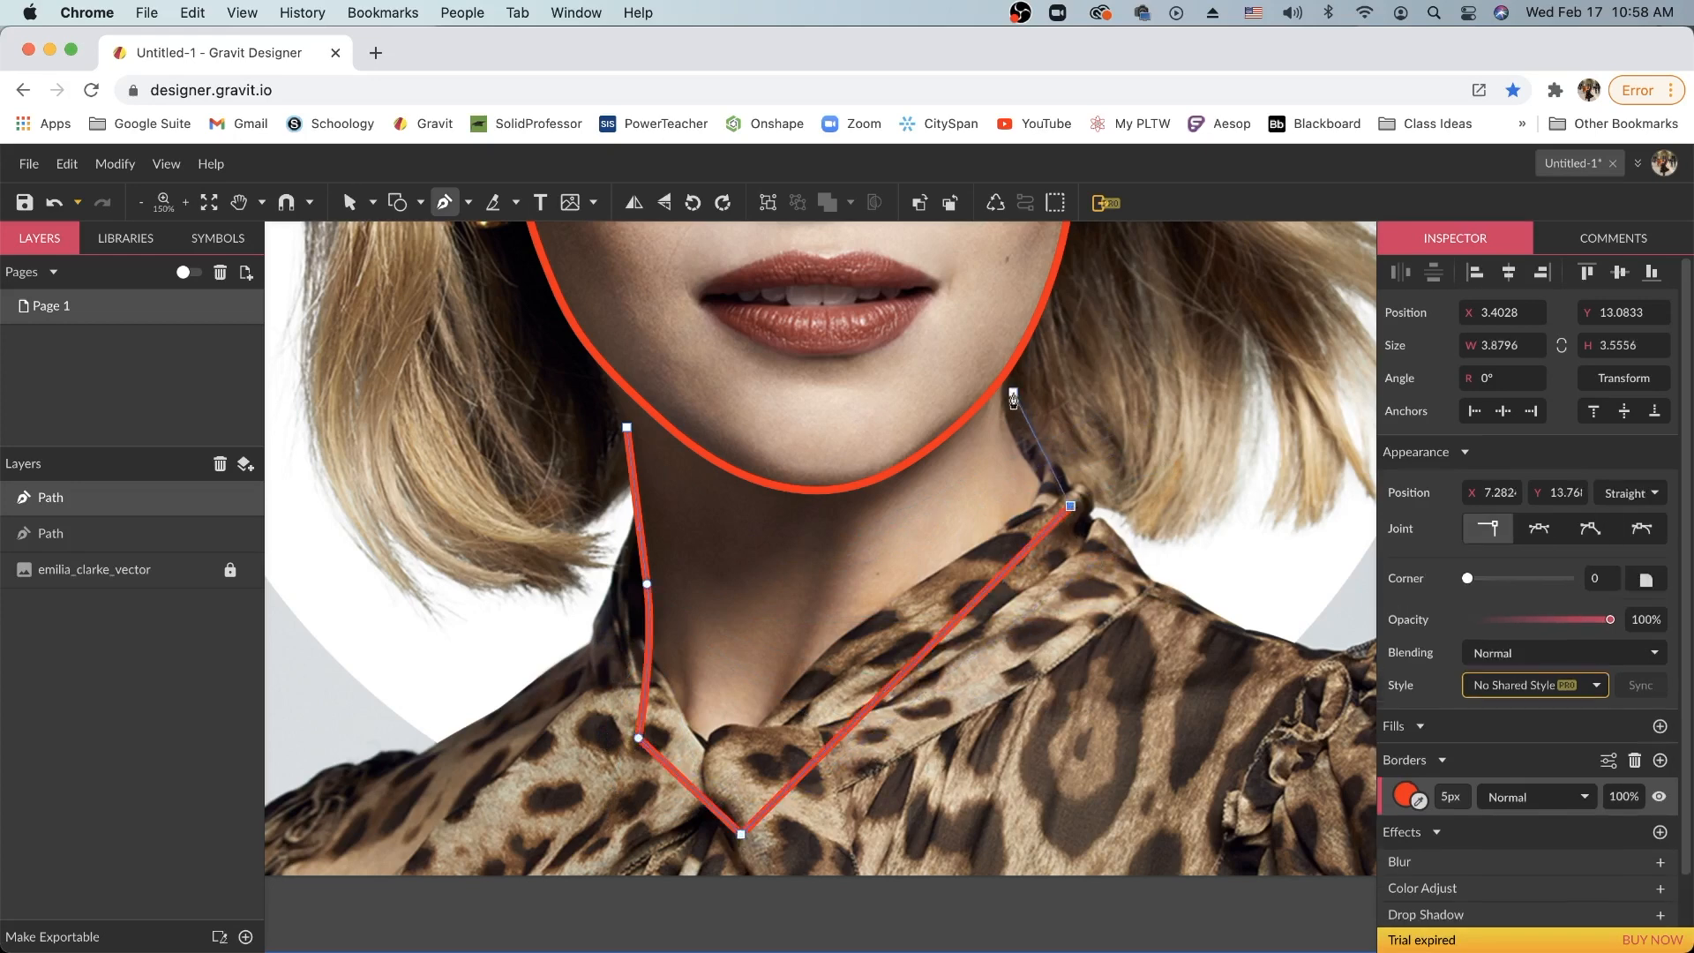
{"action": "left_click_drag", "start_coordinate": [1016, 441], "coordinate": [1000, 368]}
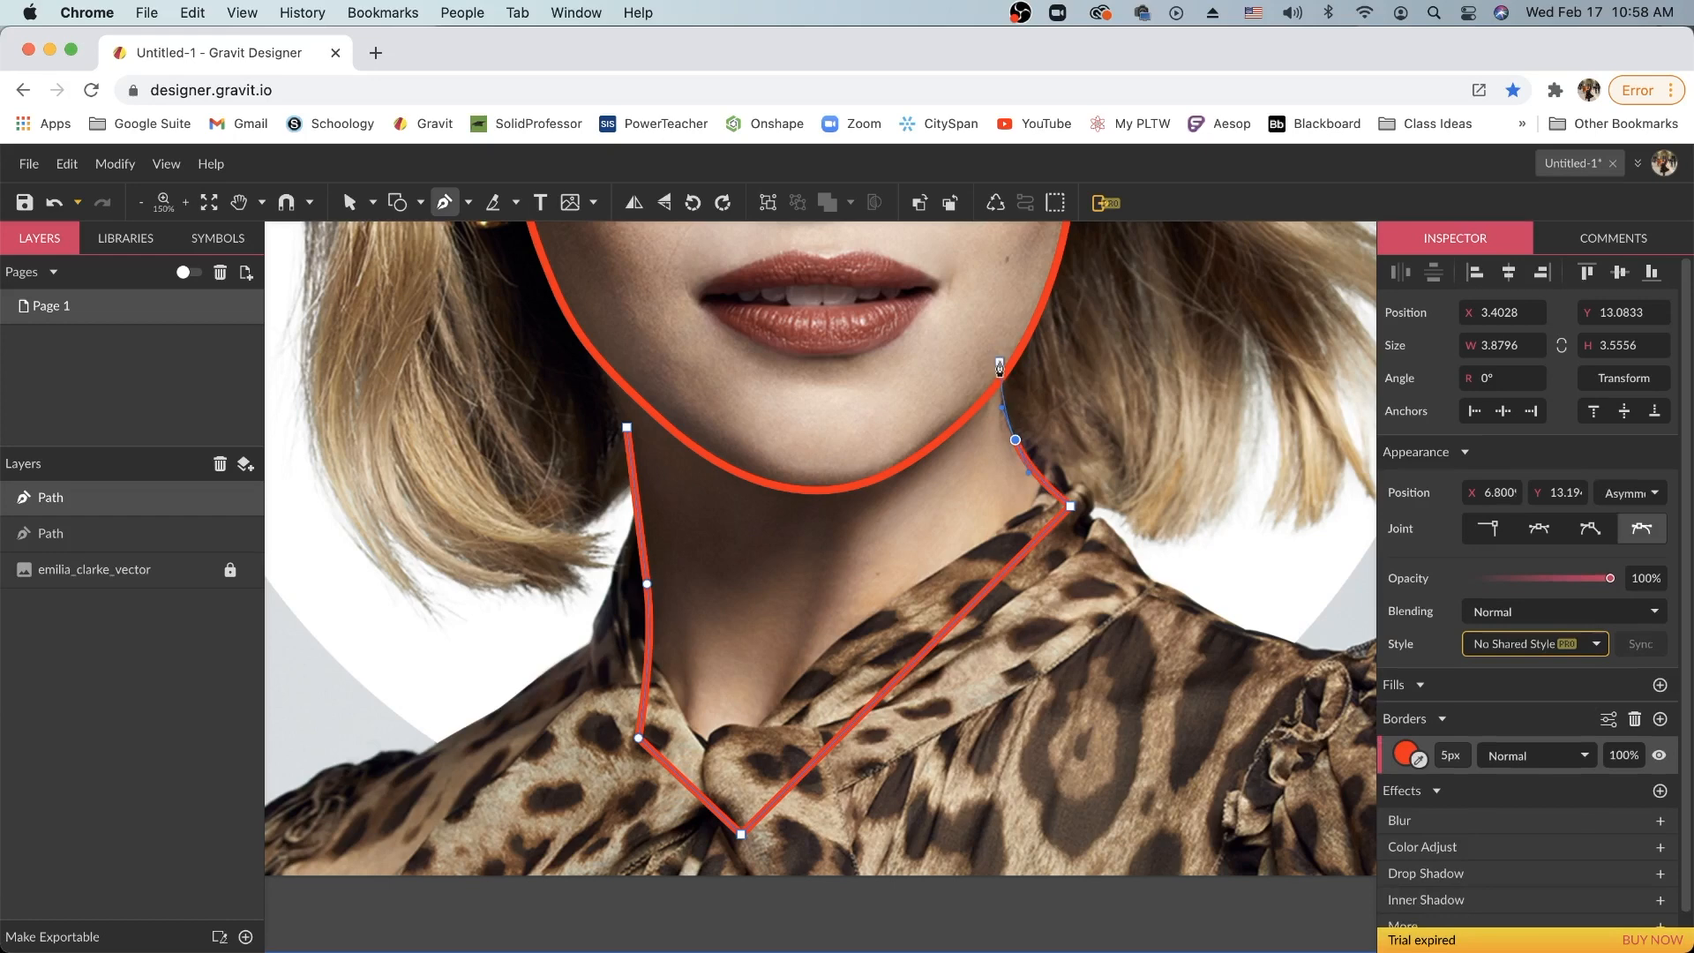
{"action": "left_click", "coordinate": [1000, 355]}
{"action": "left_click_drag", "start_coordinate": [1001, 309], "coordinate": [1000, 308]}
{"action": "scroll", "coordinate": [921, 399], "scroll_direction": "up", "scroll_amount": 1}
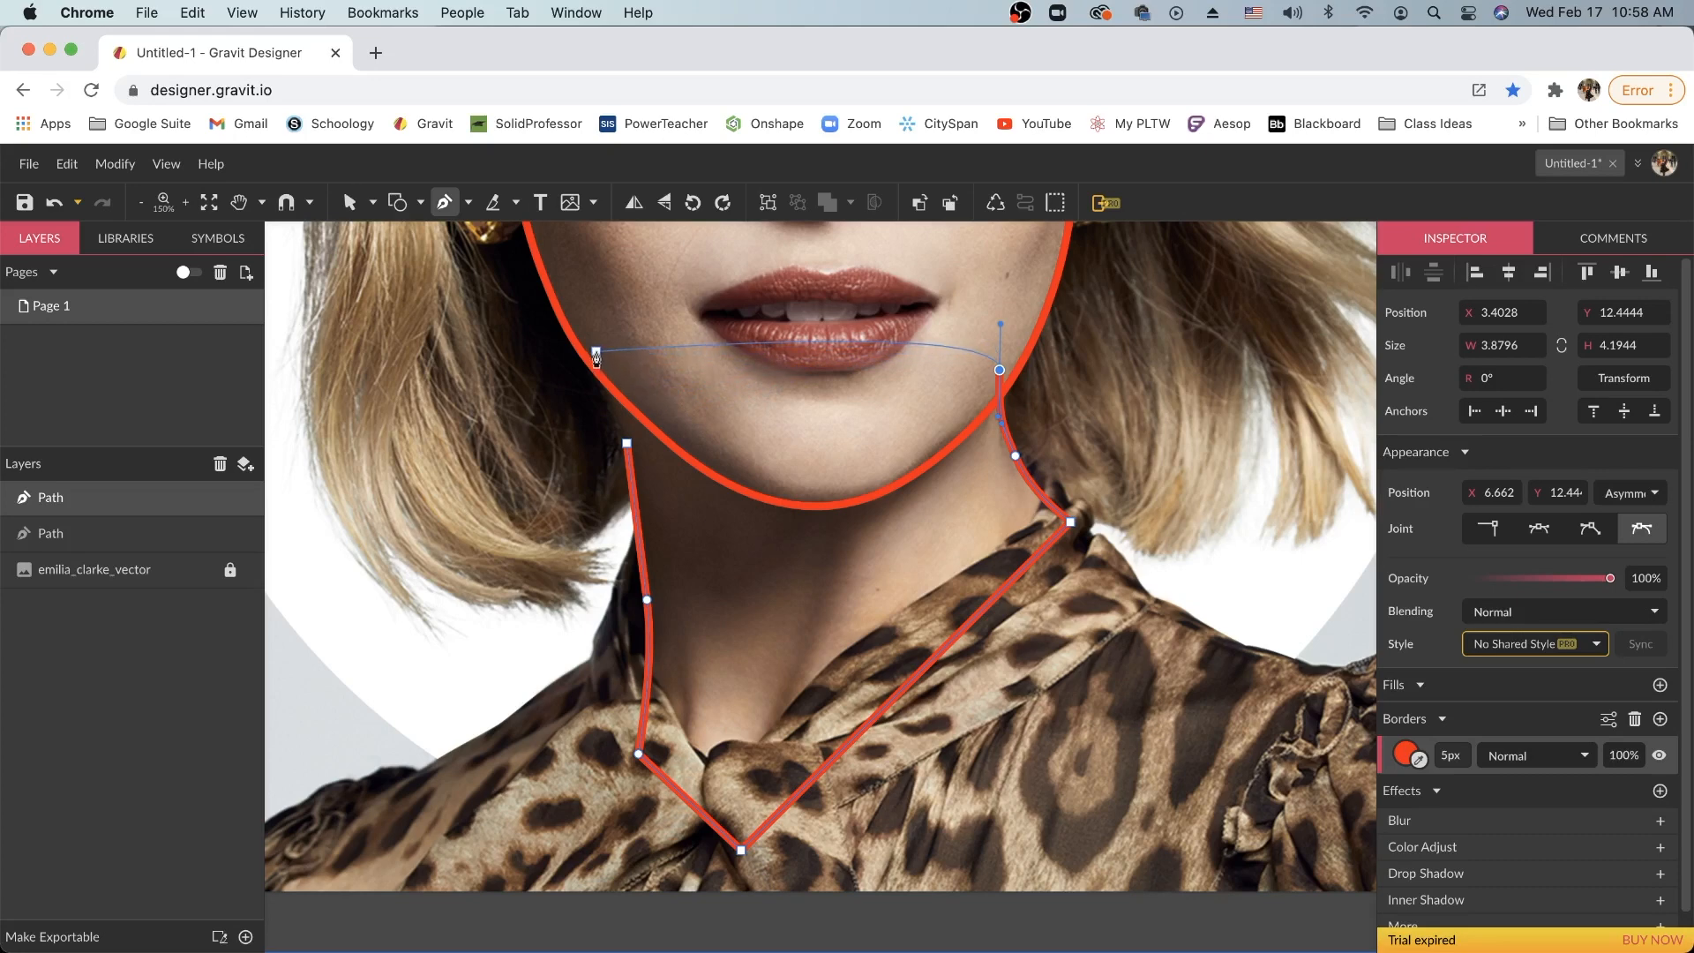
{"action": "left_click", "coordinate": [597, 357]}
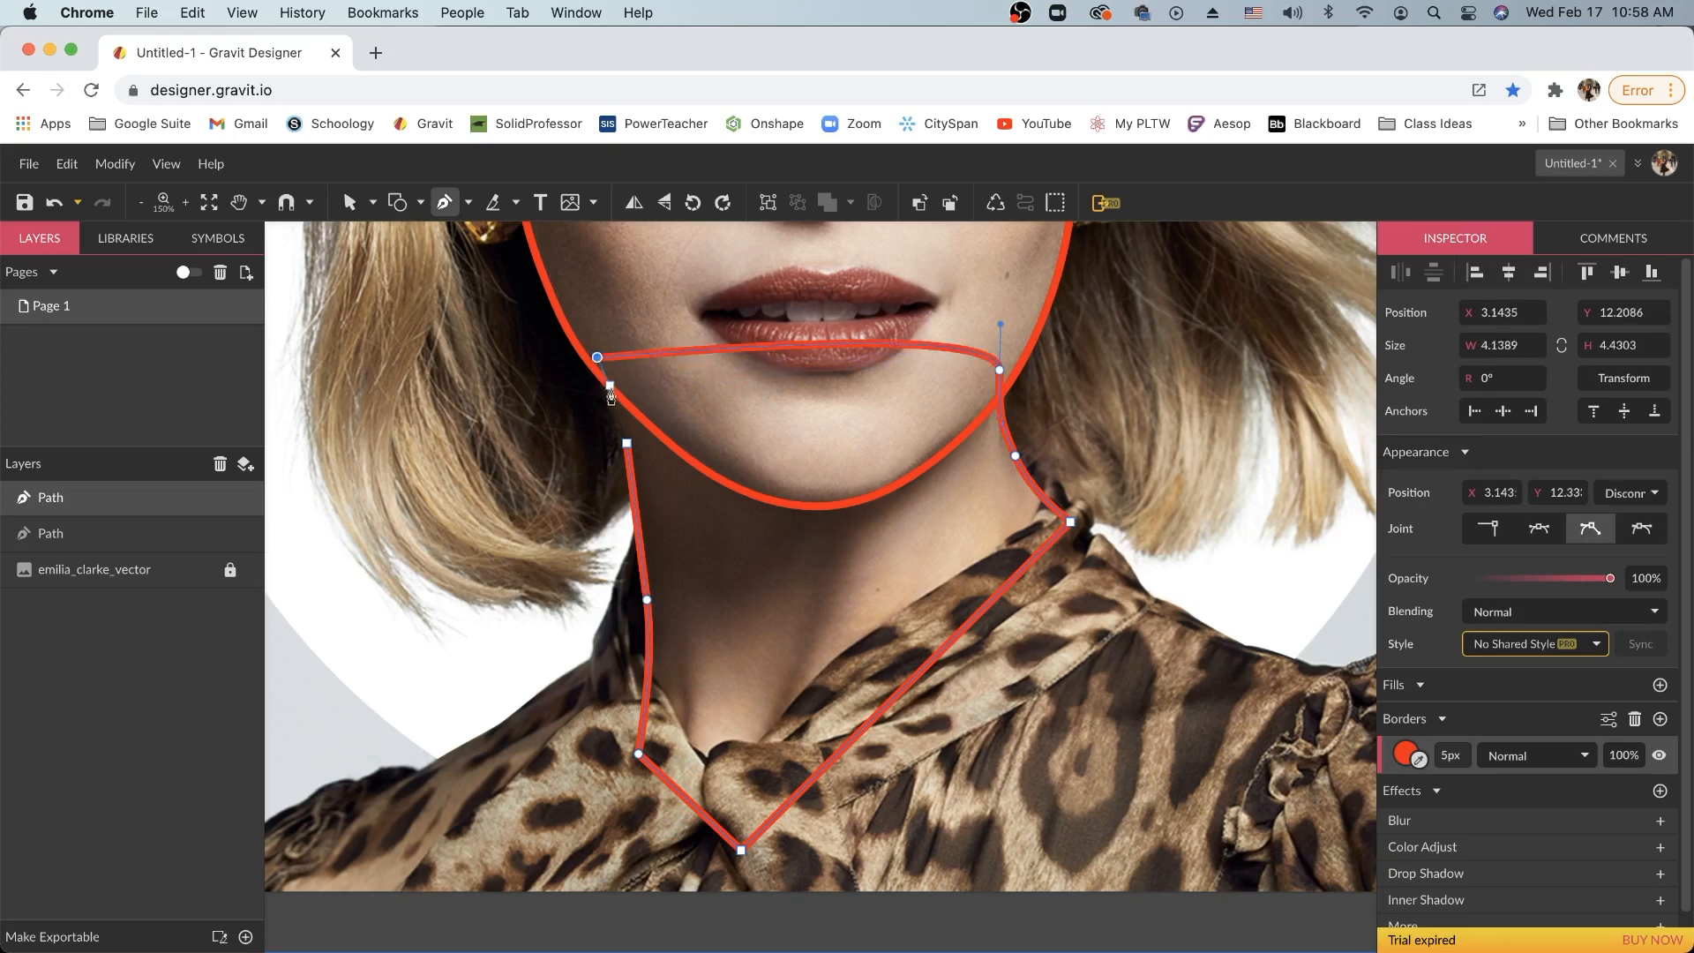
{"action": "left_click_drag", "start_coordinate": [627, 444], "coordinate": [632, 470]}
Add a black fill to the closed neck shape and deselect it
{"action": "scroll", "coordinate": [1165, 501], "scroll_direction": "down", "scroll_amount": 1}
{"action": "key", "text": "super+minus"}
{"action": "key", "text": "super+minus"}
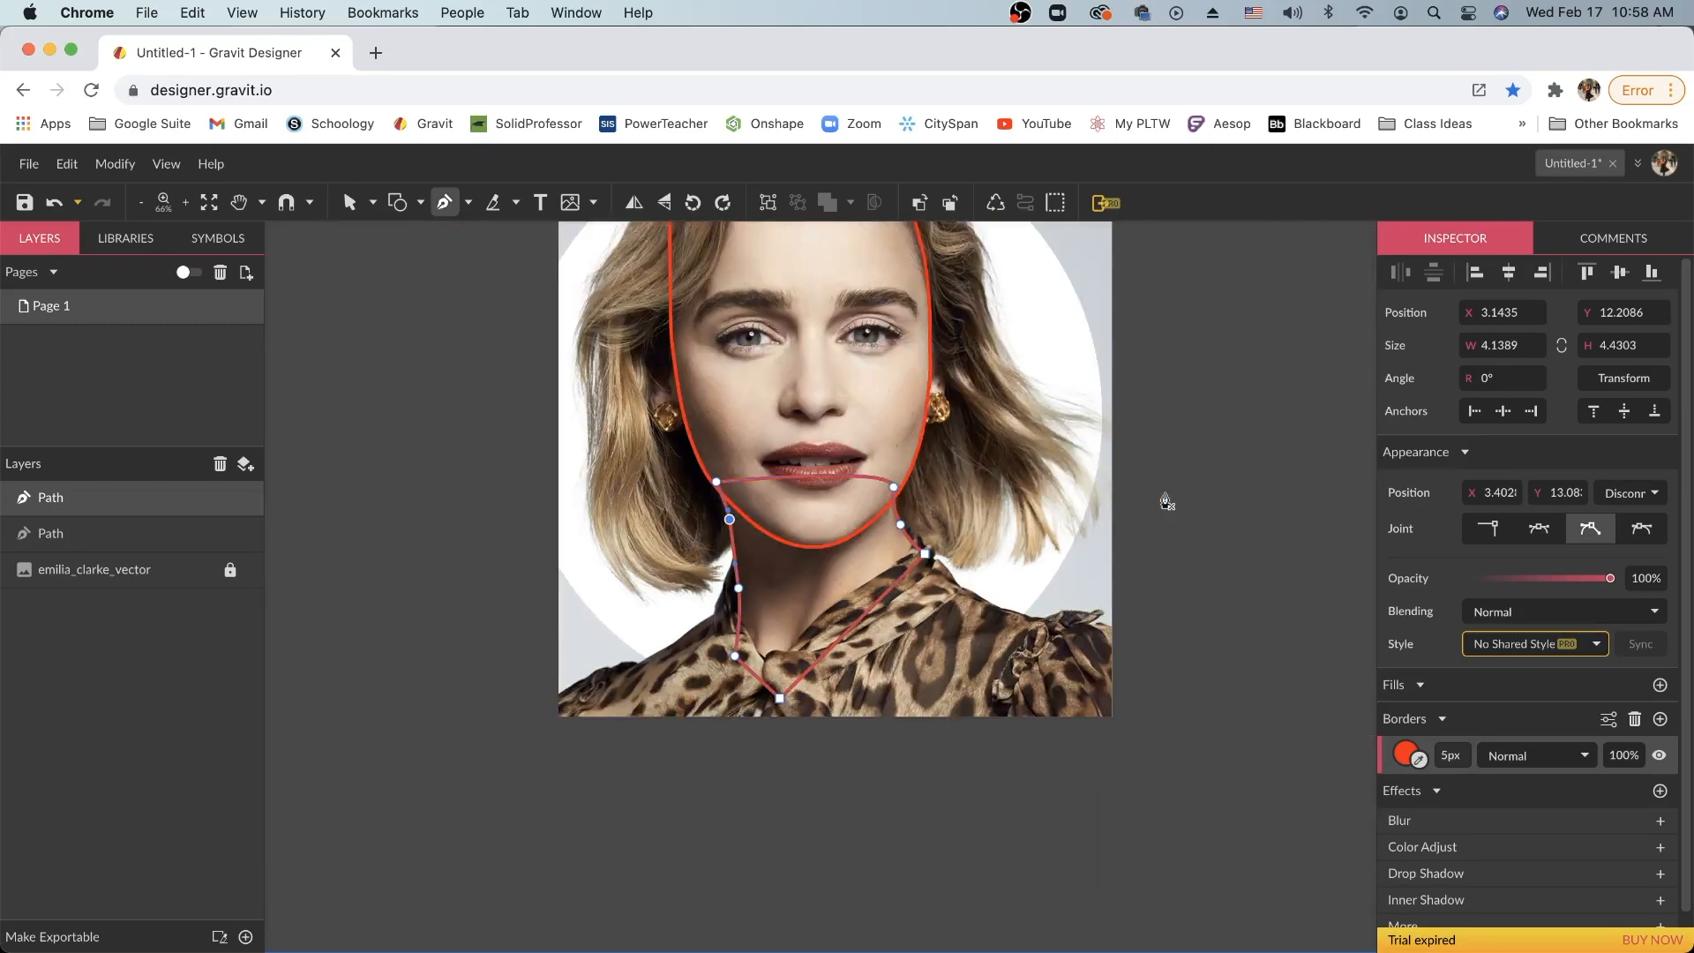
{"action": "scroll", "coordinate": [1165, 501], "scroll_direction": "up", "scroll_amount": 3}
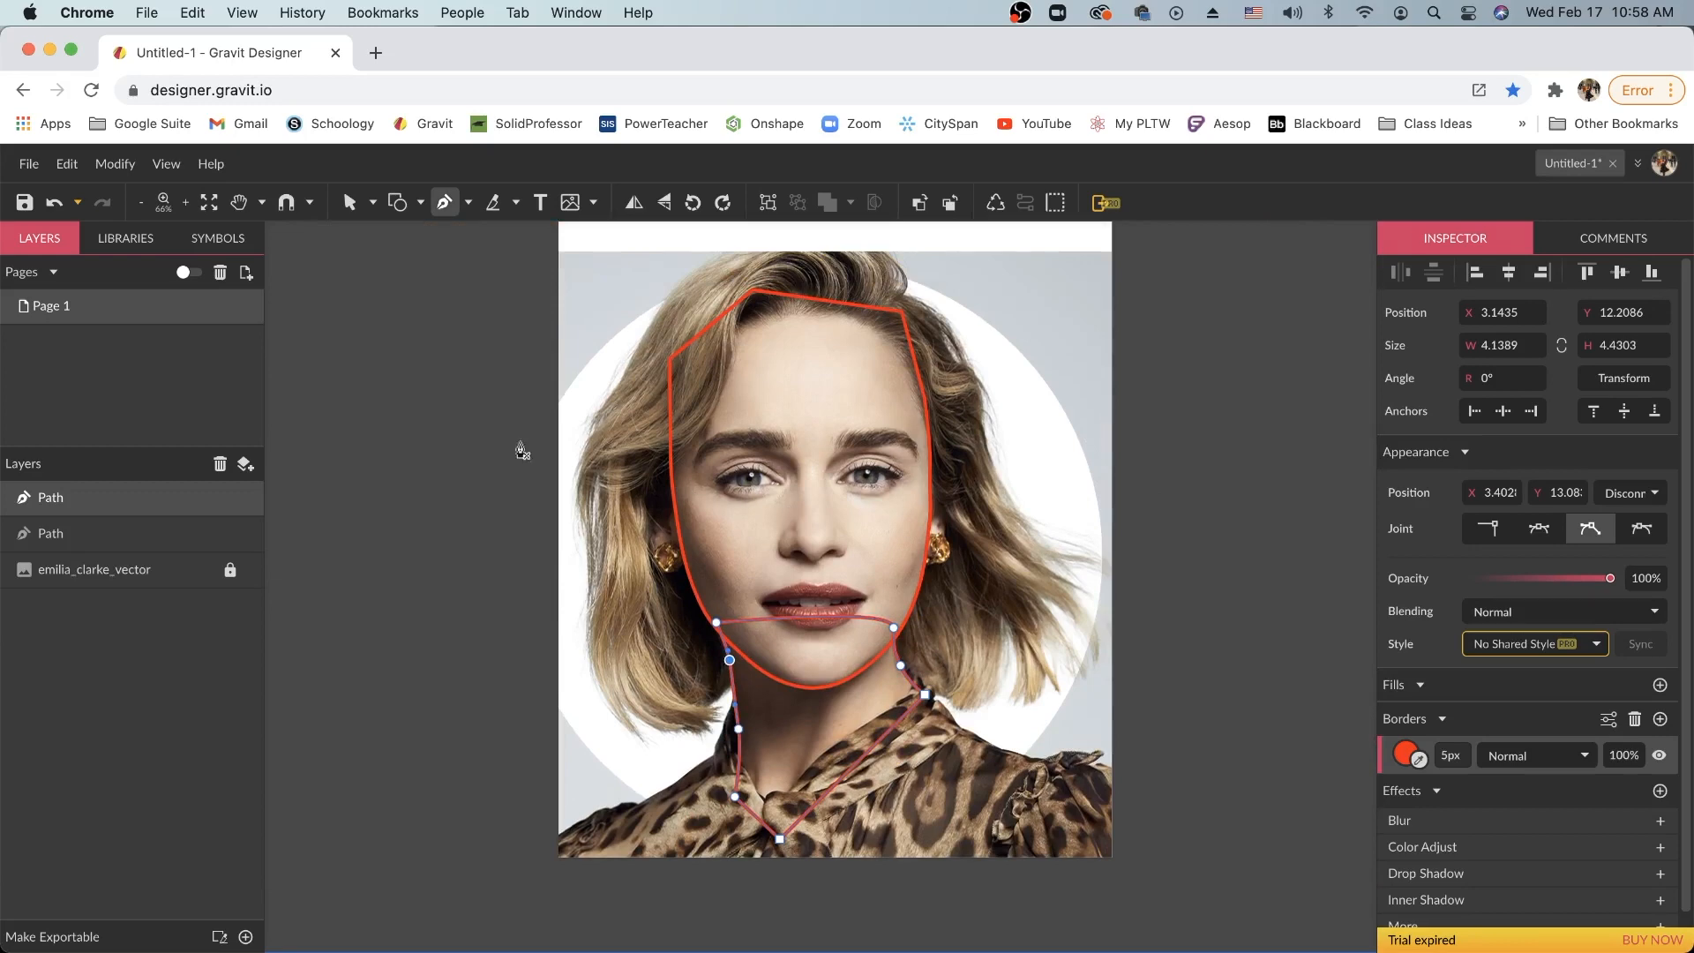
{"action": "left_click", "coordinate": [349, 202]}
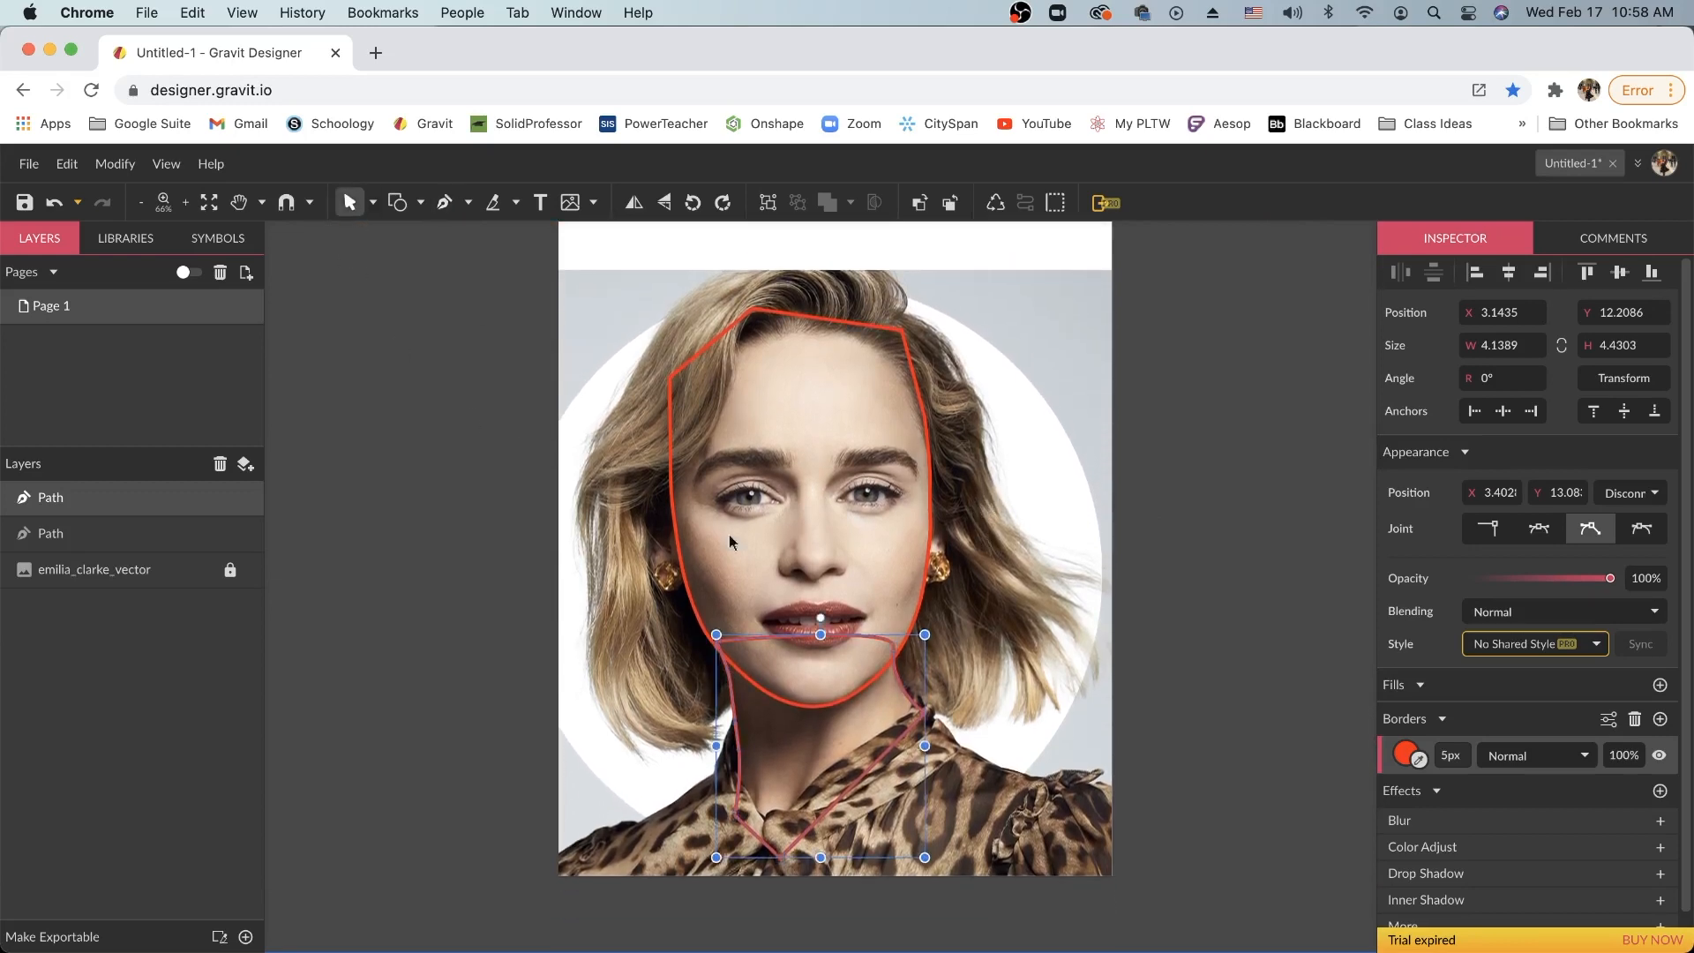
{"action": "scroll", "coordinate": [1040, 722], "scroll_direction": "down", "scroll_amount": 1}
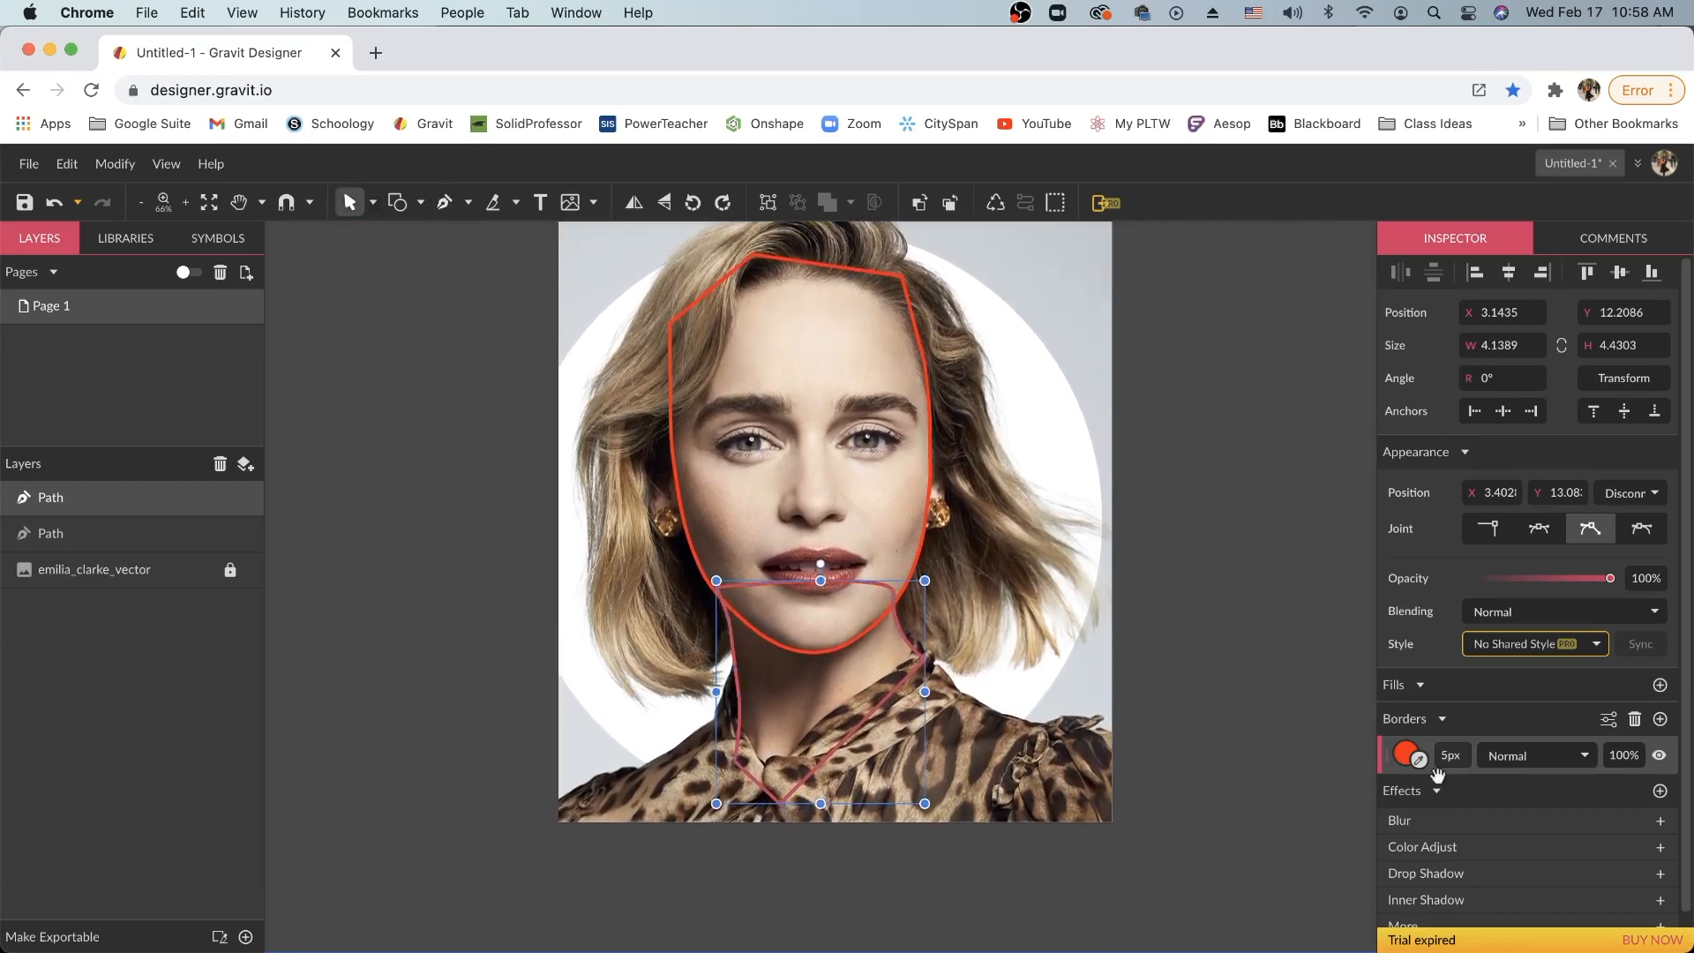
{"action": "left_click", "coordinate": [1660, 685]}
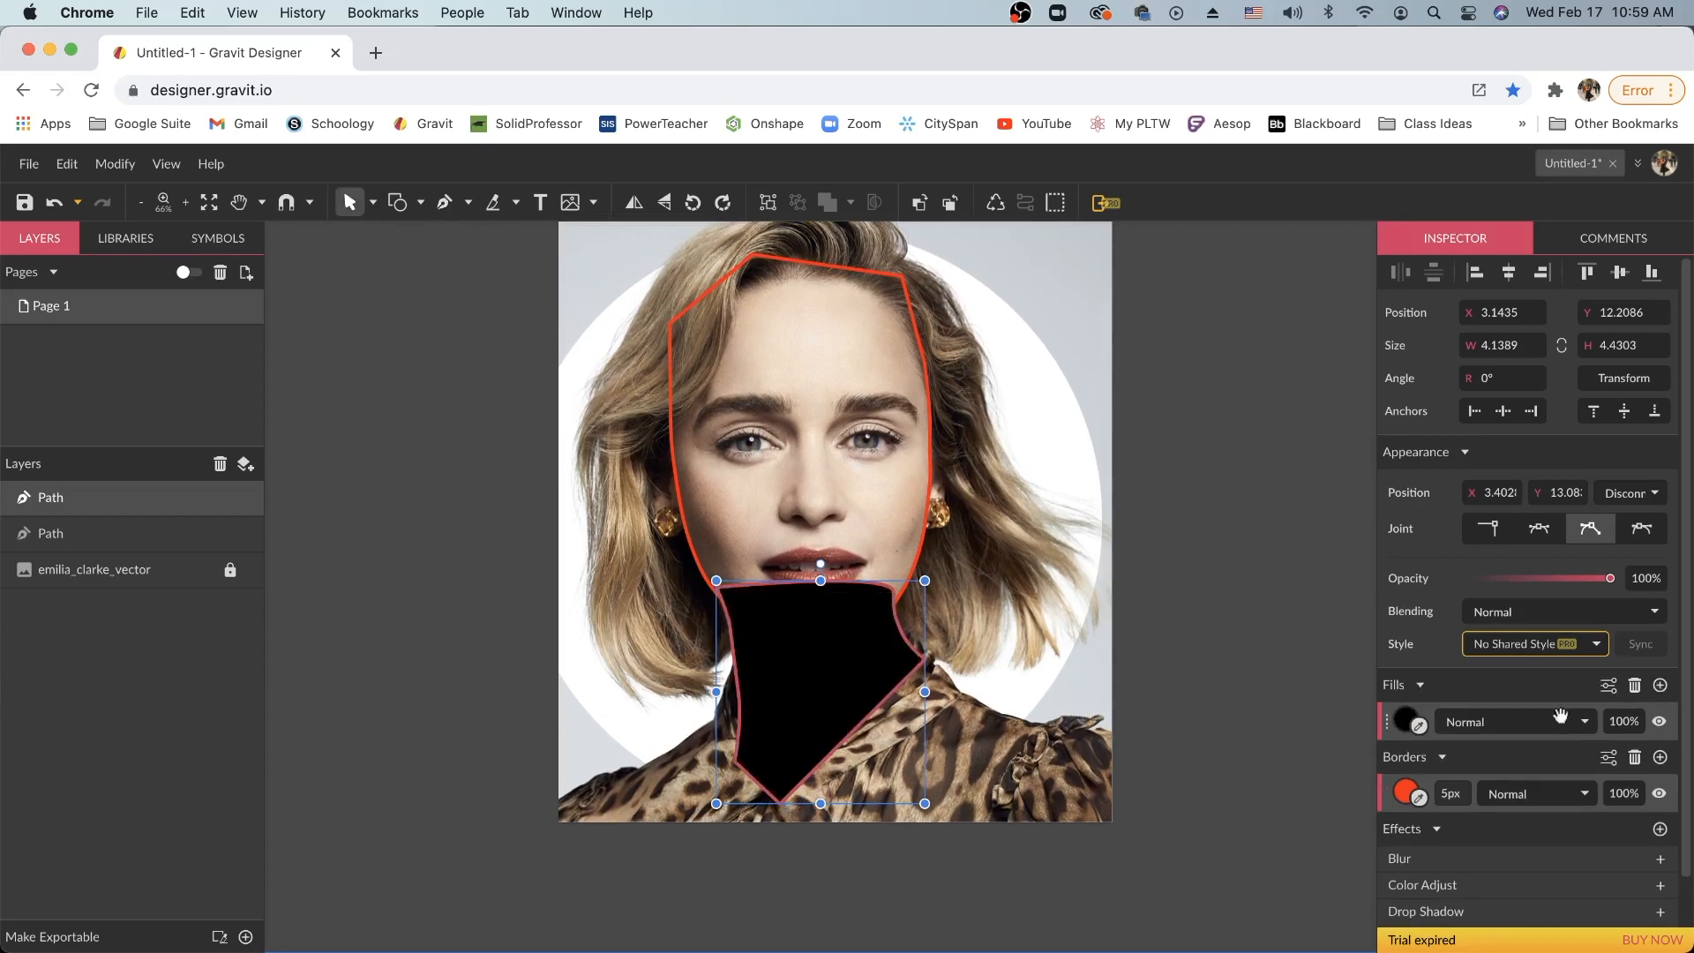
{"action": "left_click", "coordinate": [1163, 719]}
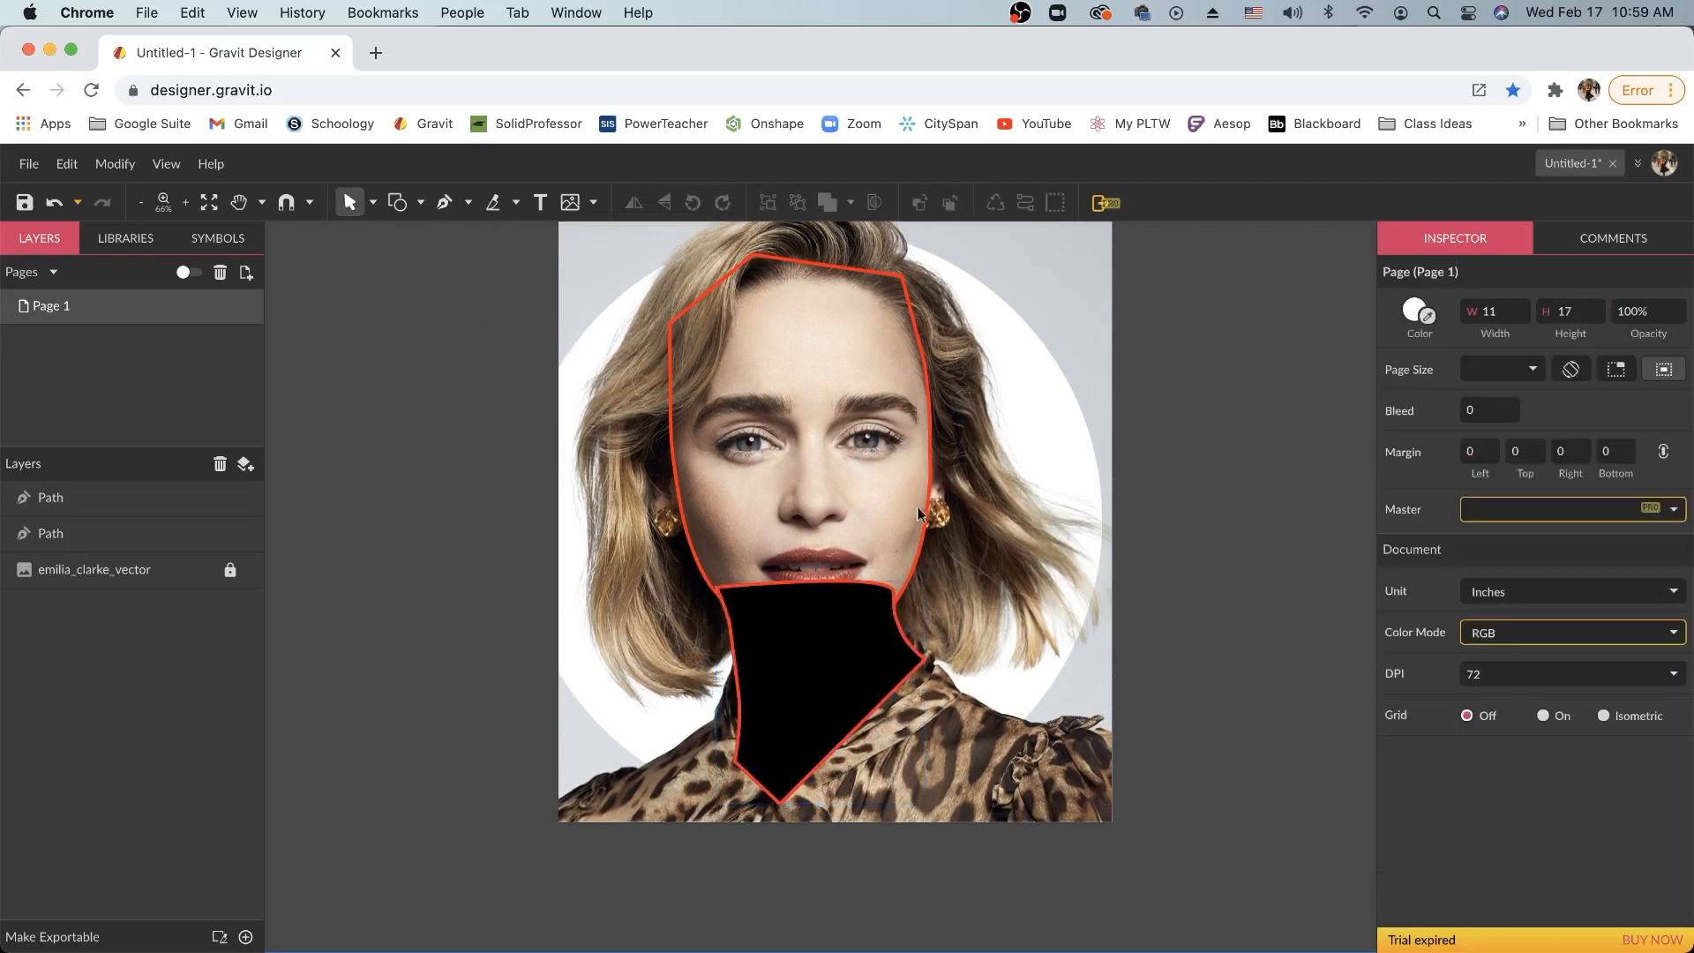
Add a fill to the face shape and set its color to white (#FFFFFF)
{"action": "left_click", "coordinate": [928, 516]}
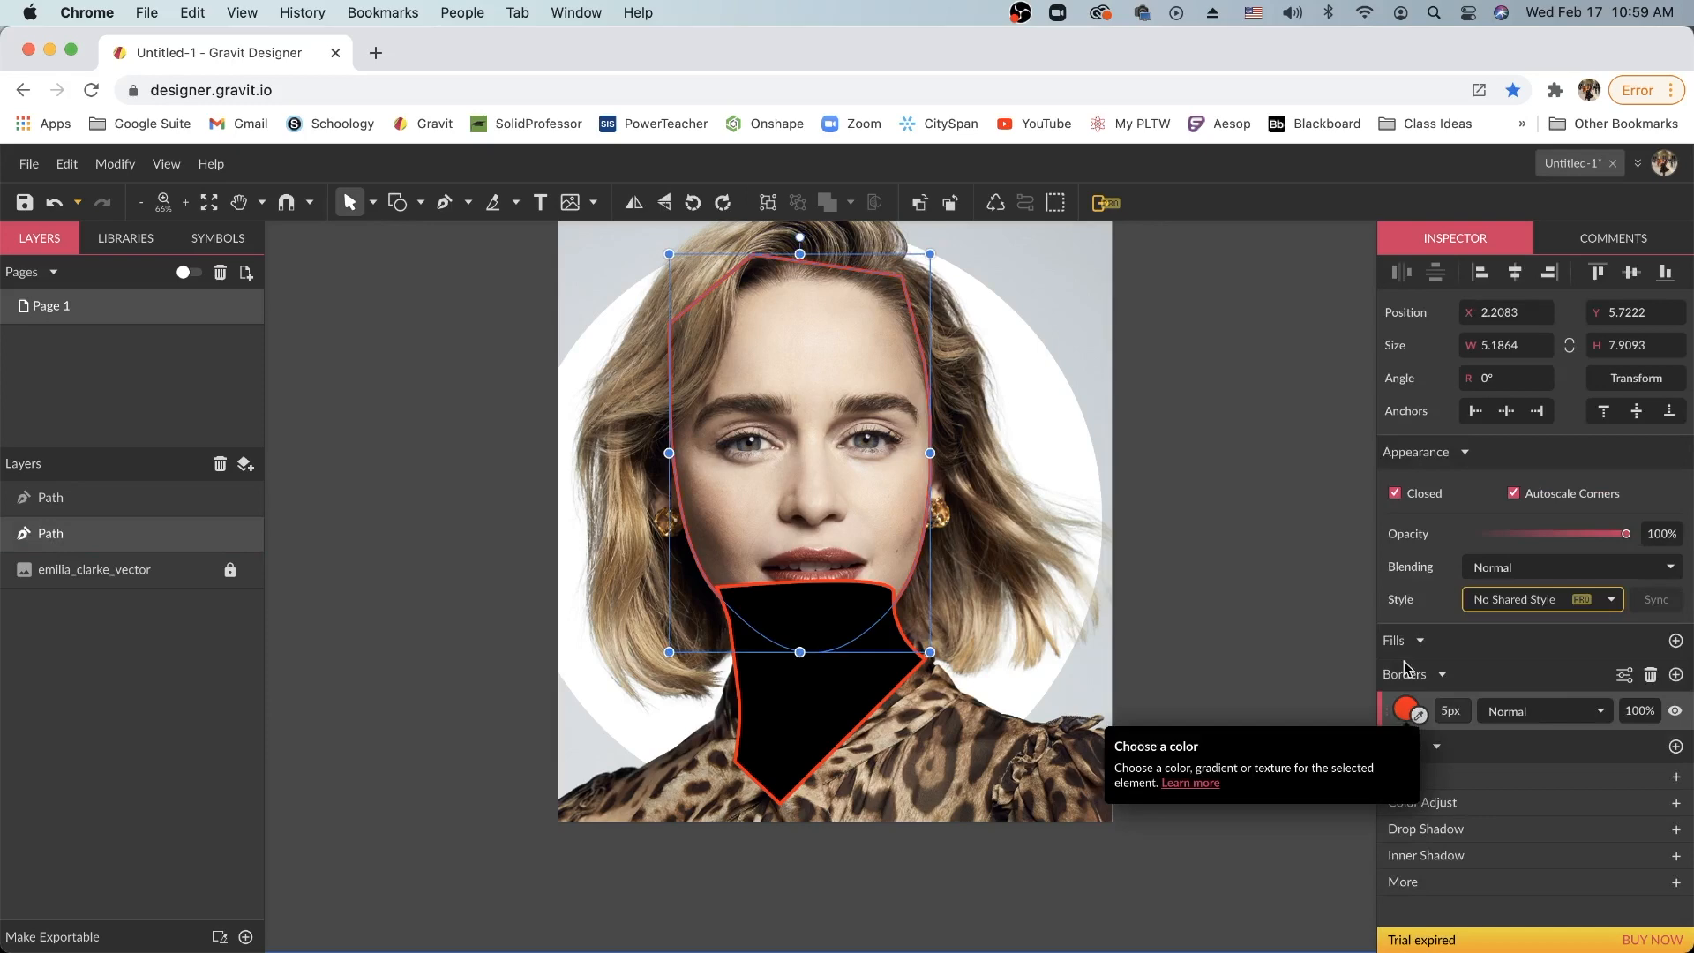
{"action": "left_click", "coordinate": [1675, 640]}
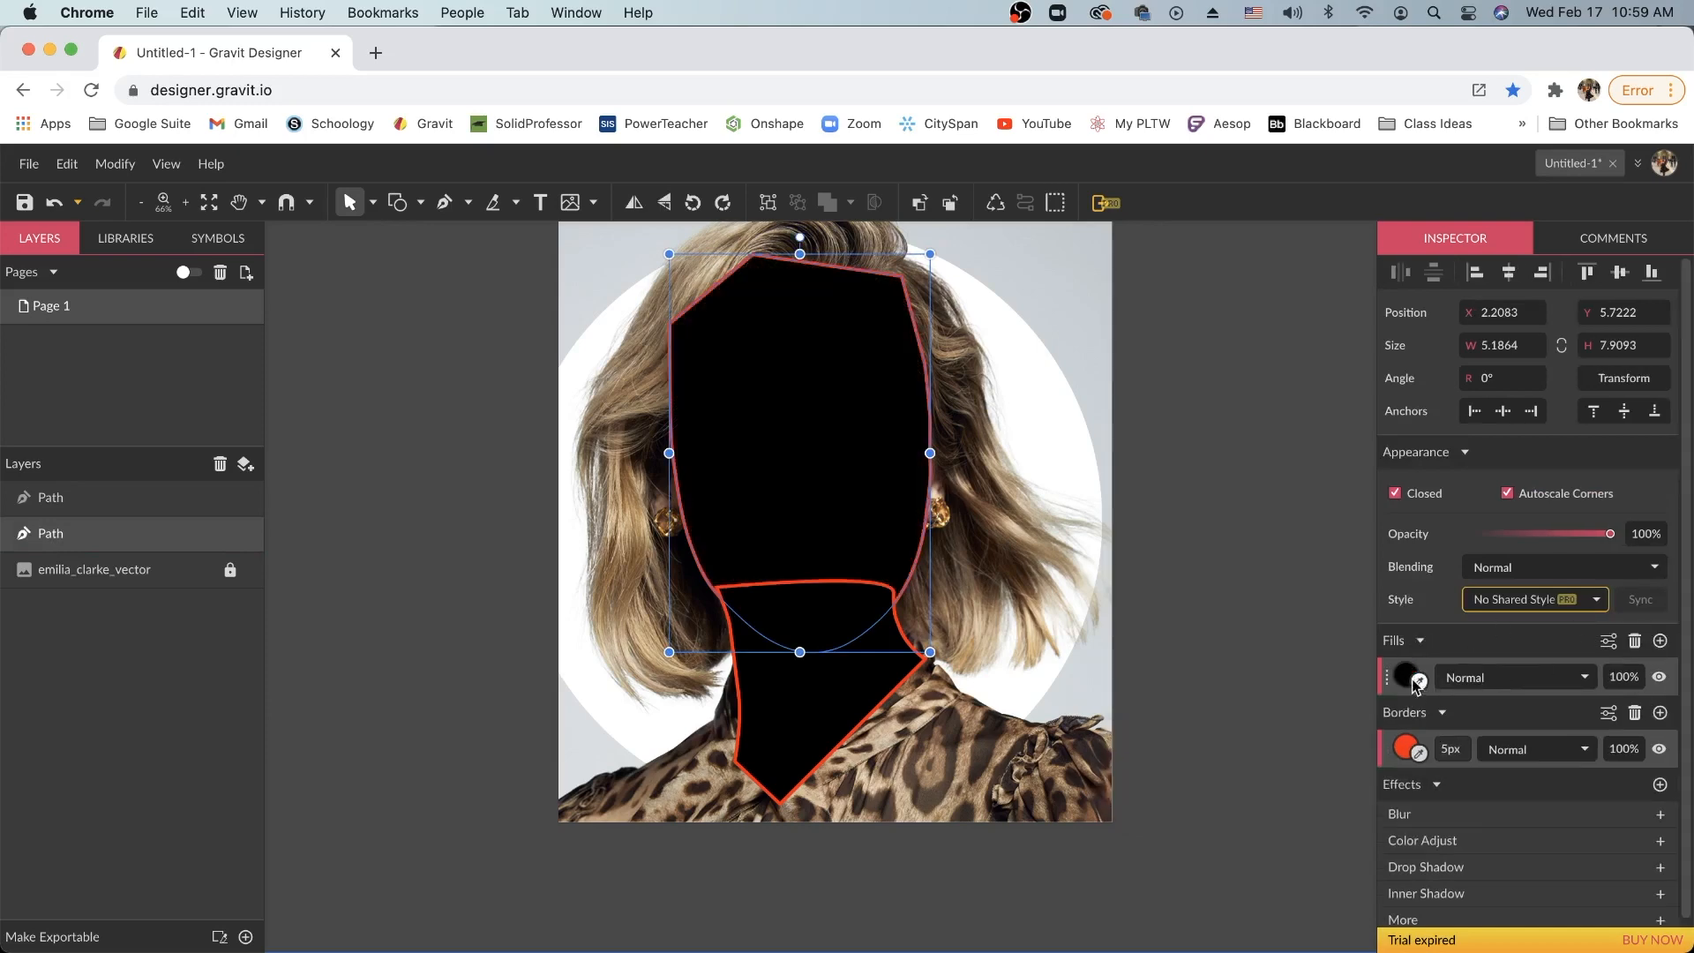
{"action": "left_click", "coordinate": [1406, 678]}
{"action": "left_click_drag", "start_coordinate": [1543, 344], "coordinate": [1383, 314]}
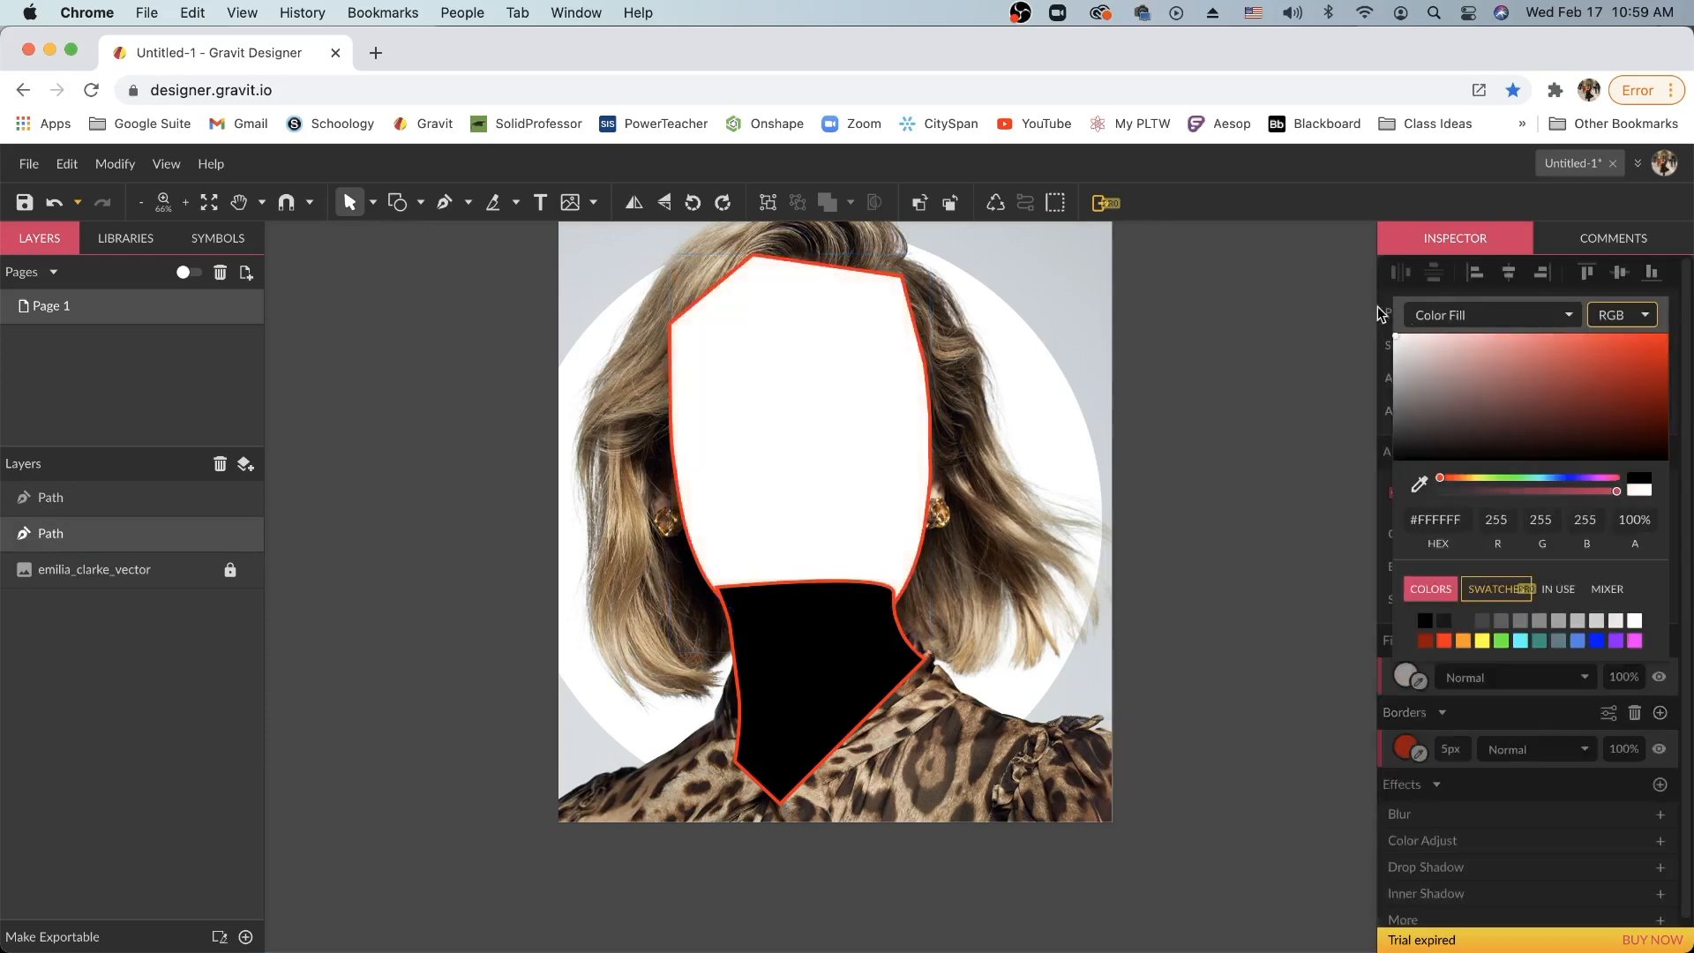
{"action": "left_click", "coordinate": [1260, 360]}
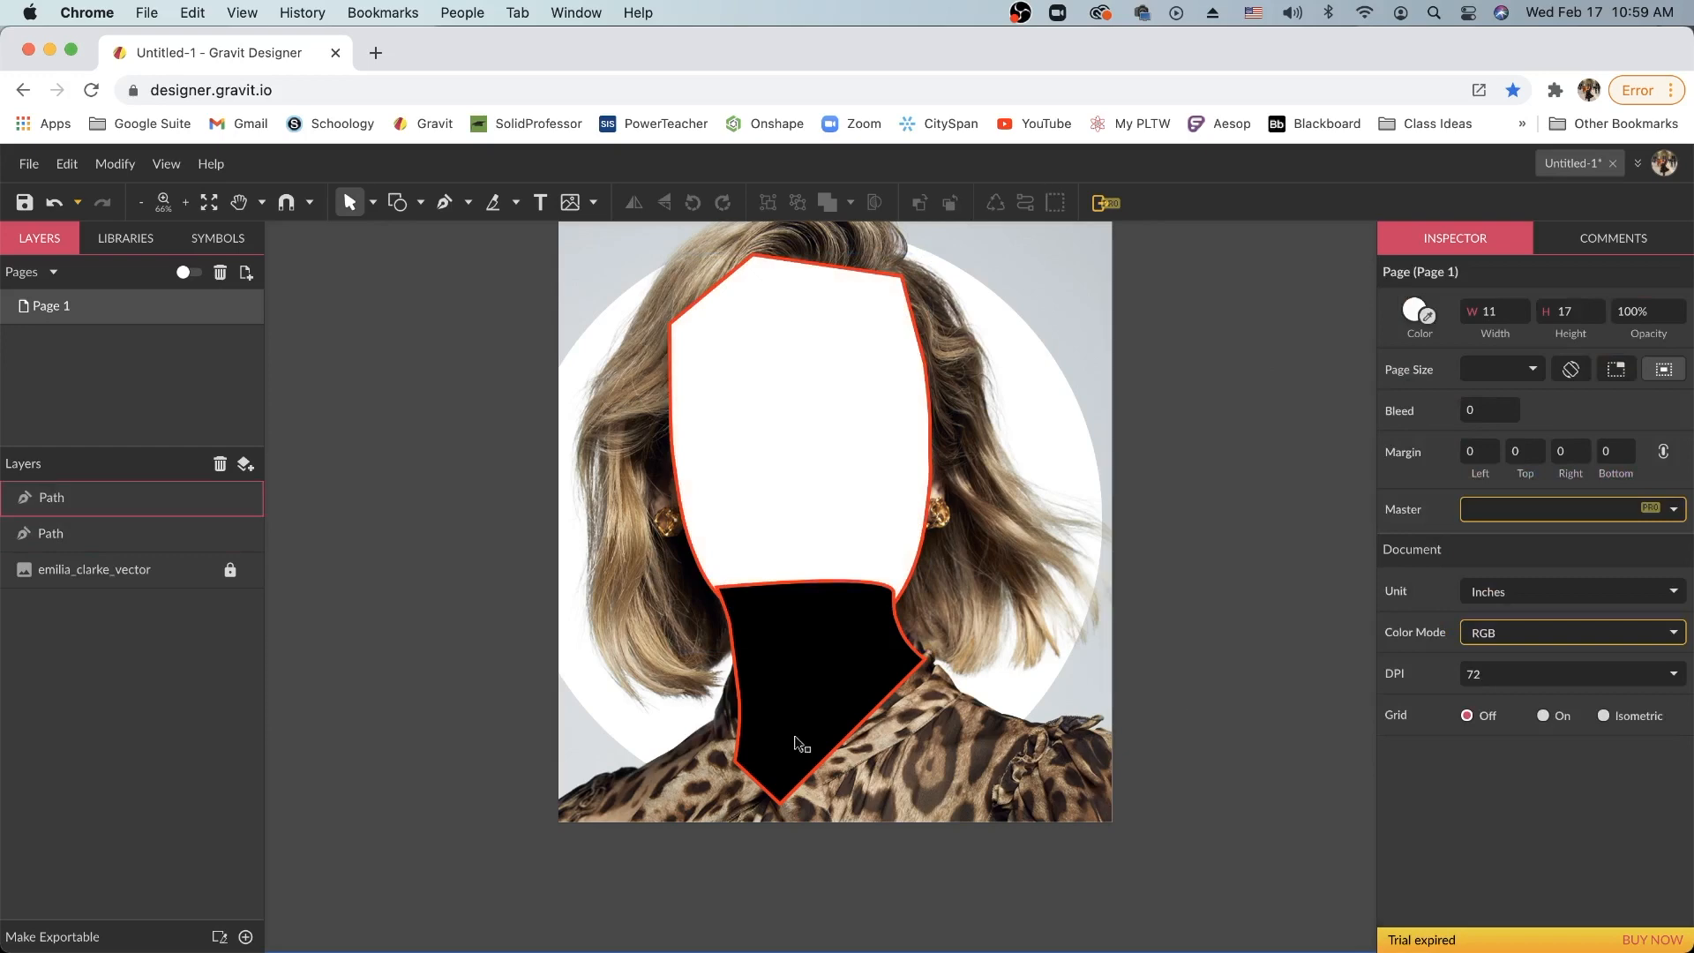
Send the black neck shape backward so it sits behind the white face shape, and deselect it
{"action": "left_click", "coordinate": [870, 654]}
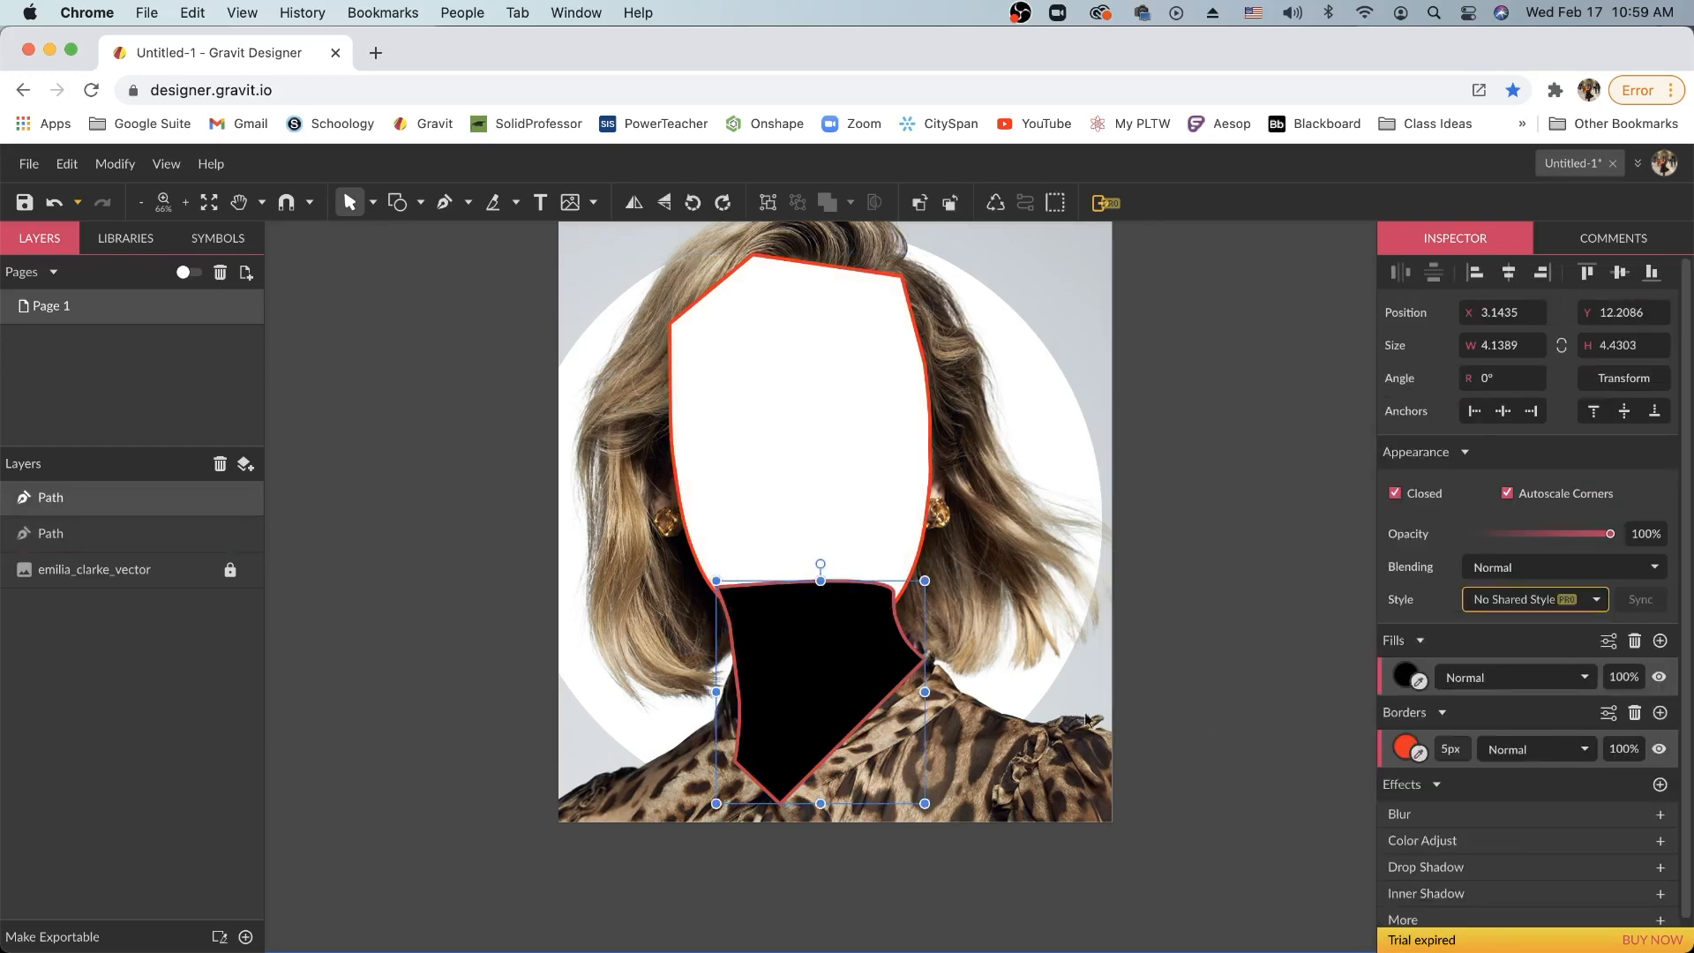
{"action": "left_click", "coordinate": [130, 176]}
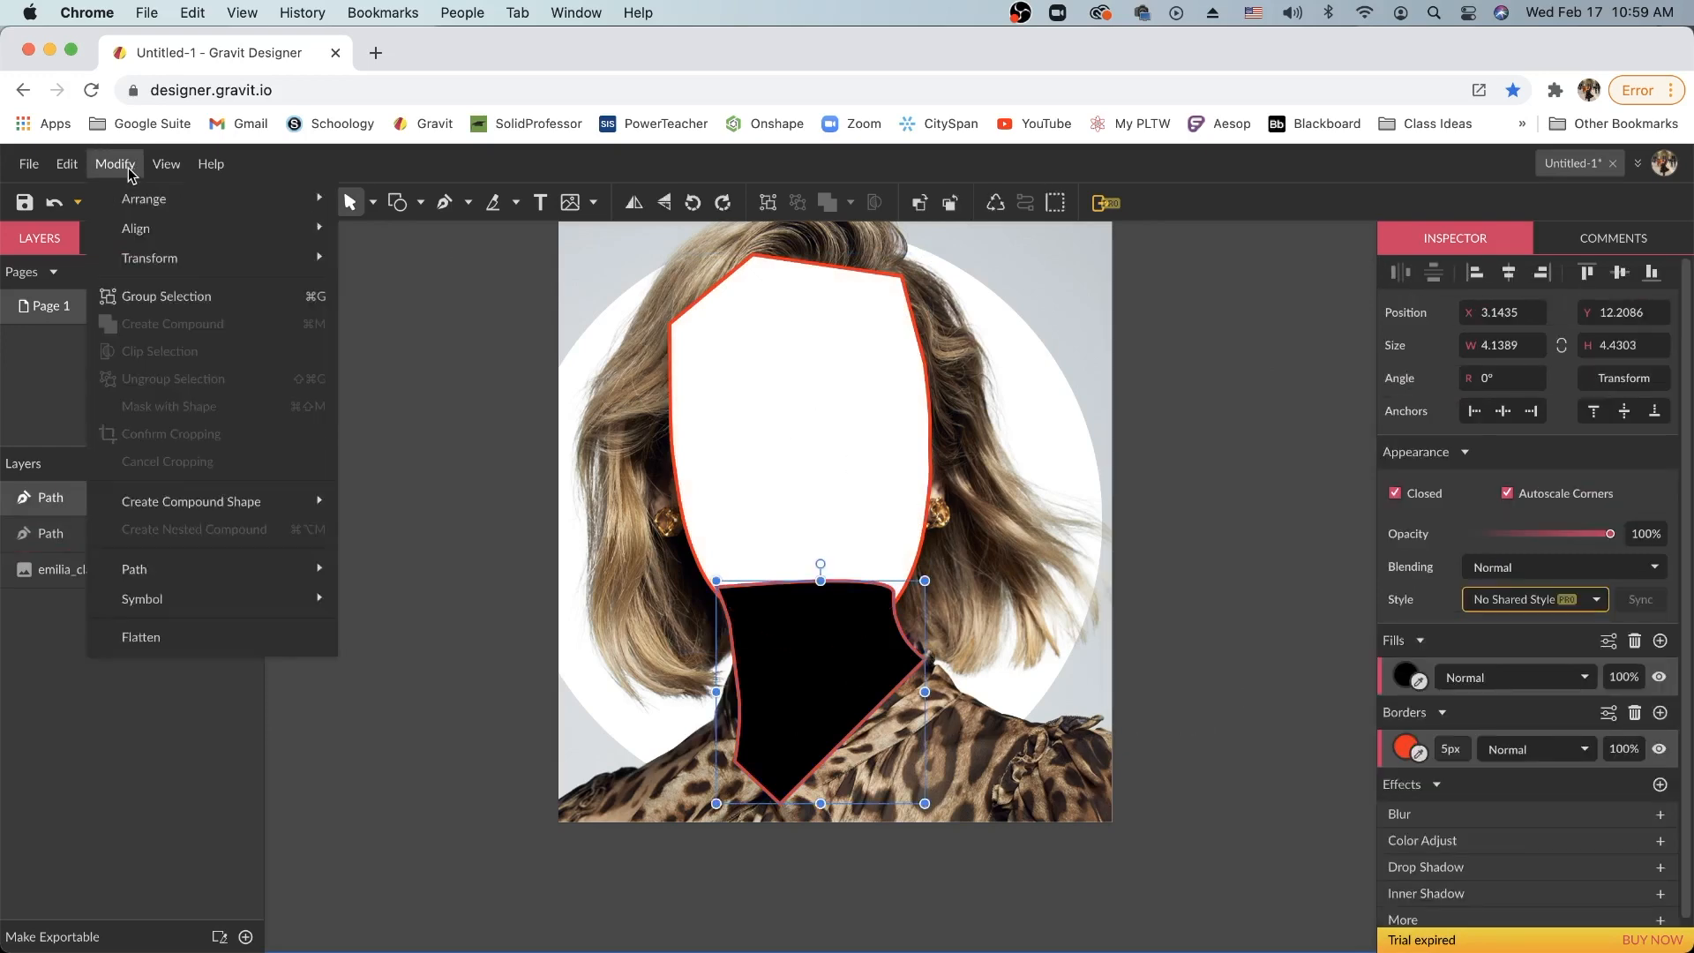
{"action": "mouse_move", "coordinate": [138, 199]}
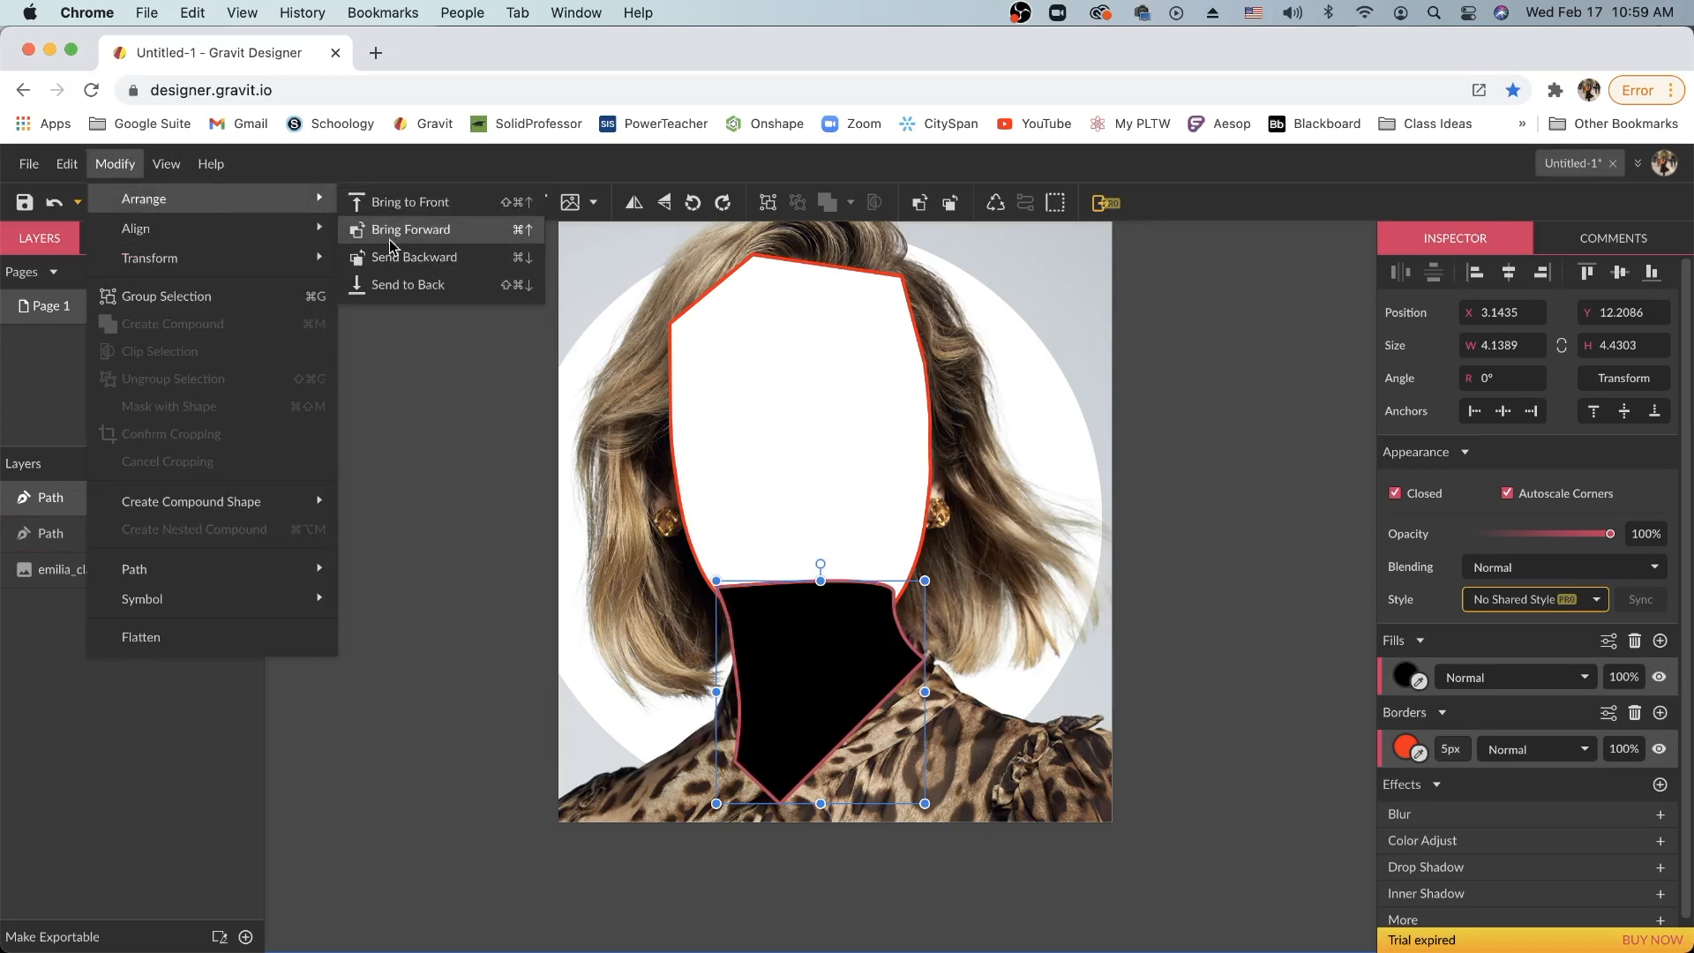
{"action": "left_click", "coordinate": [392, 267]}
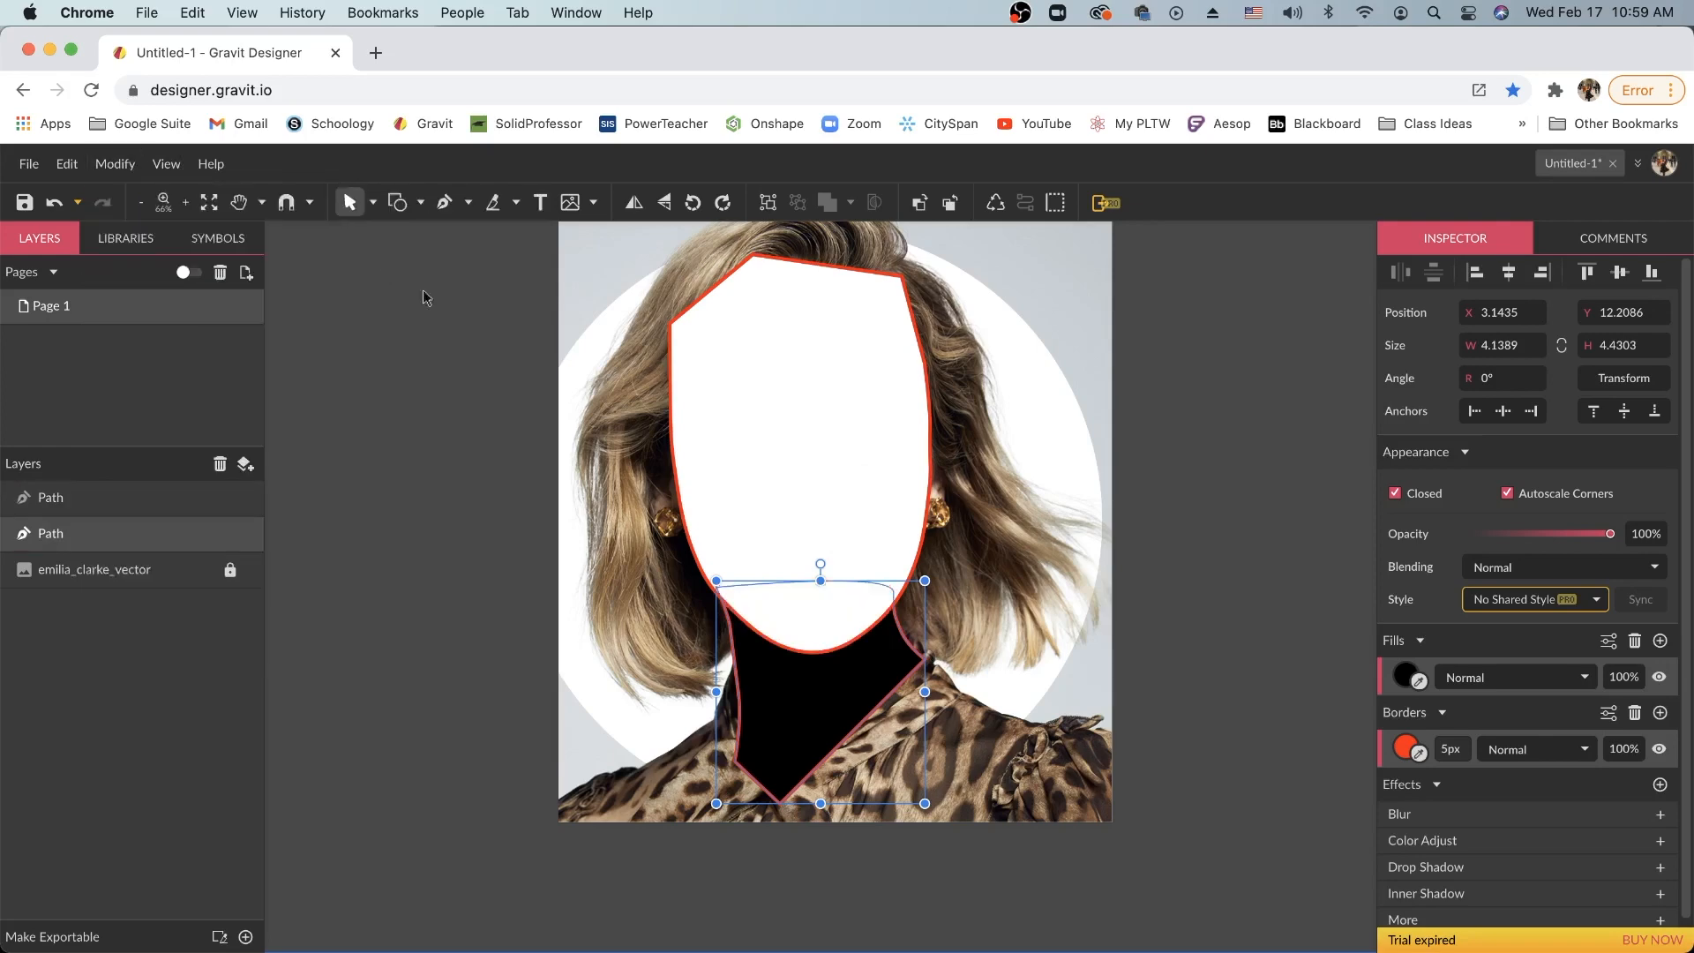
{"action": "left_click", "coordinate": [1326, 580]}
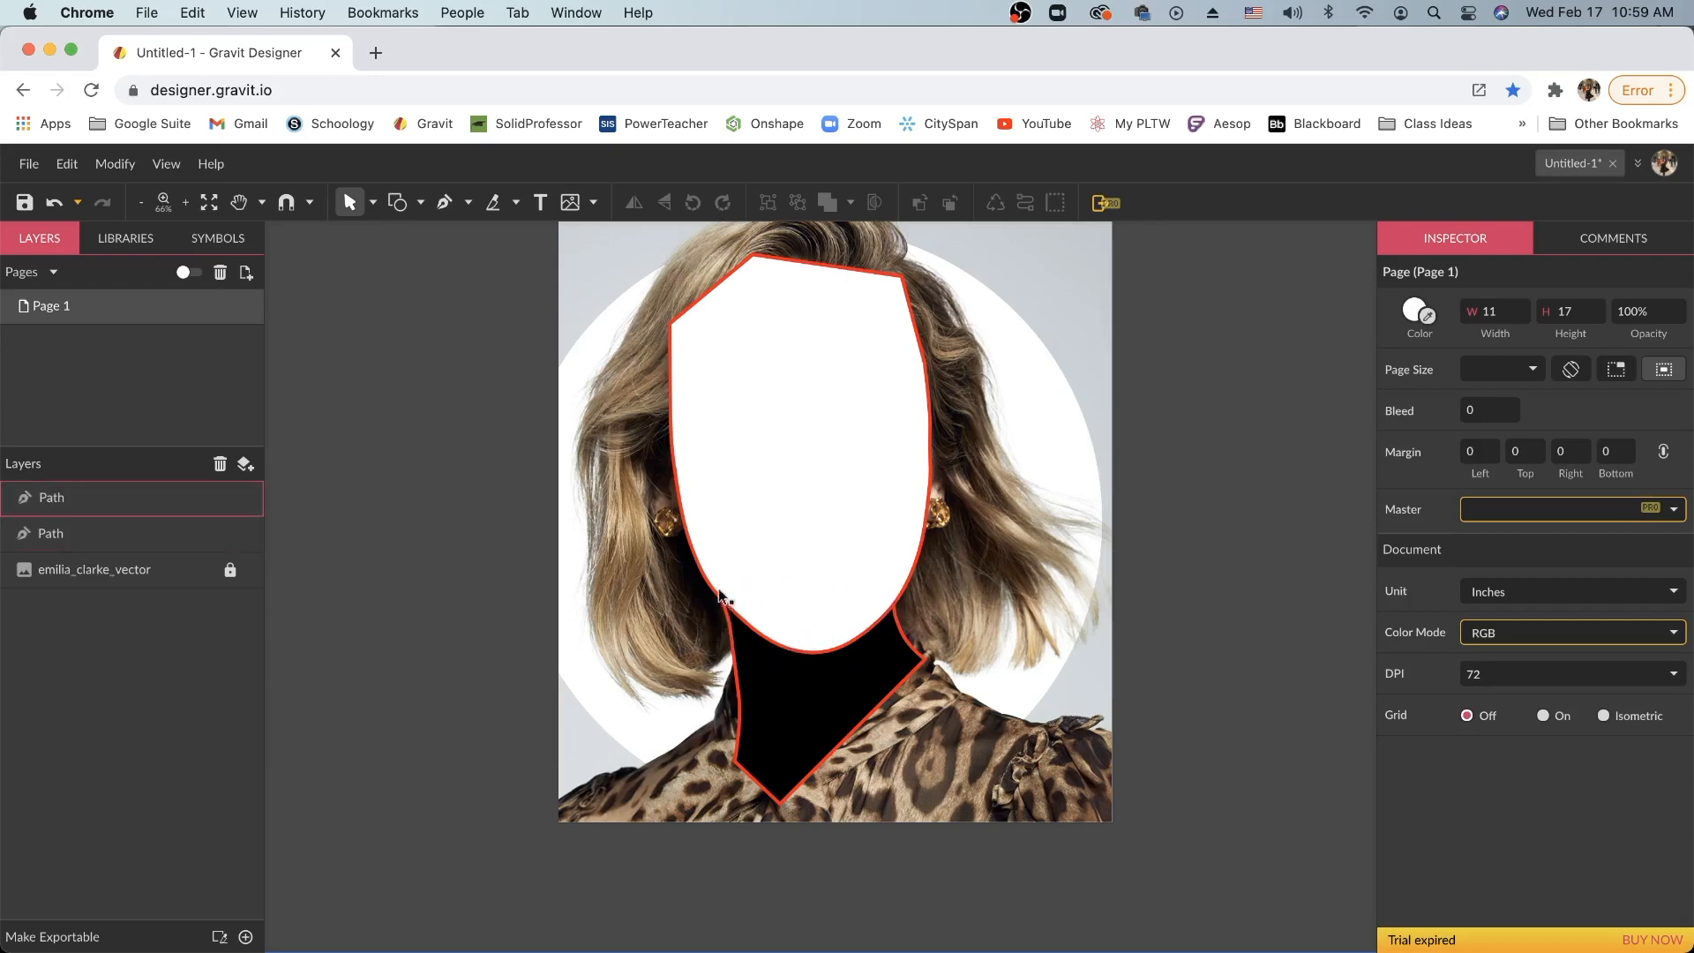
Undo the layer reordering and the fills on the face and neck shapes, leaving nothing selected
{"action": "key", "text": "super+z"}
{"action": "key", "text": "super+z"}
{"action": "left_click", "coordinate": [1205, 536]}
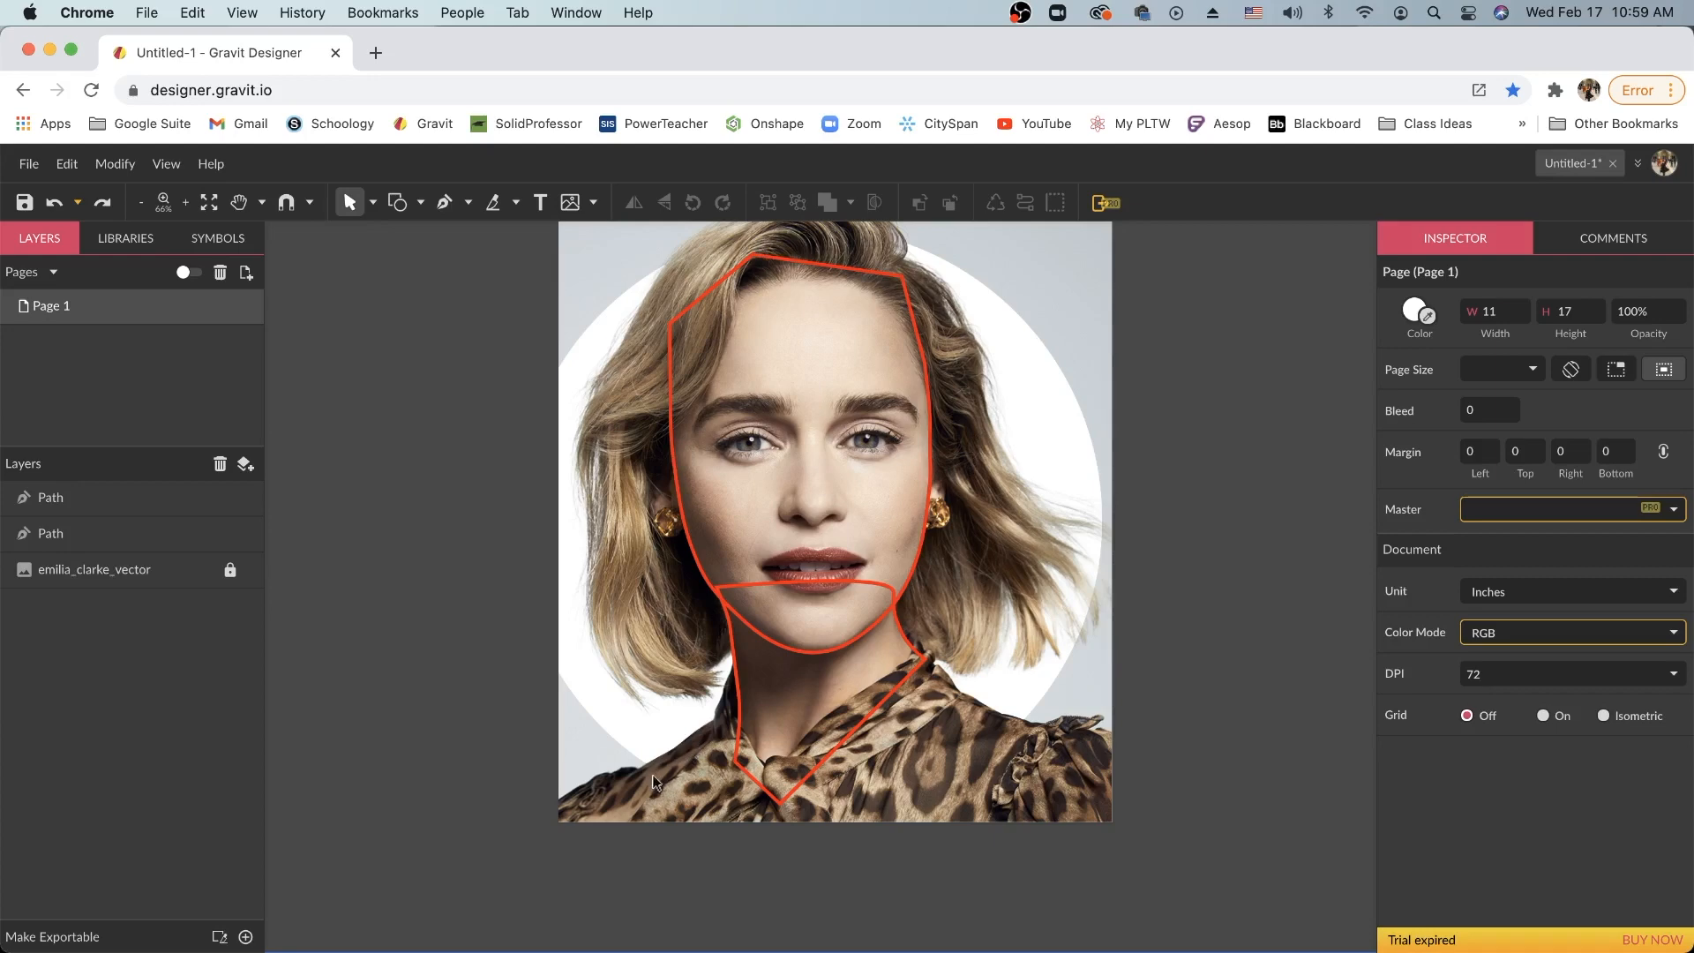
Start a third Pen path for the blouse at the left-hand neck edge, down the collar and onto the shoulder, about 1.22 by 1.75 in
{"action": "scroll", "coordinate": [655, 782], "scroll_direction": "up", "scroll_amount": 5}
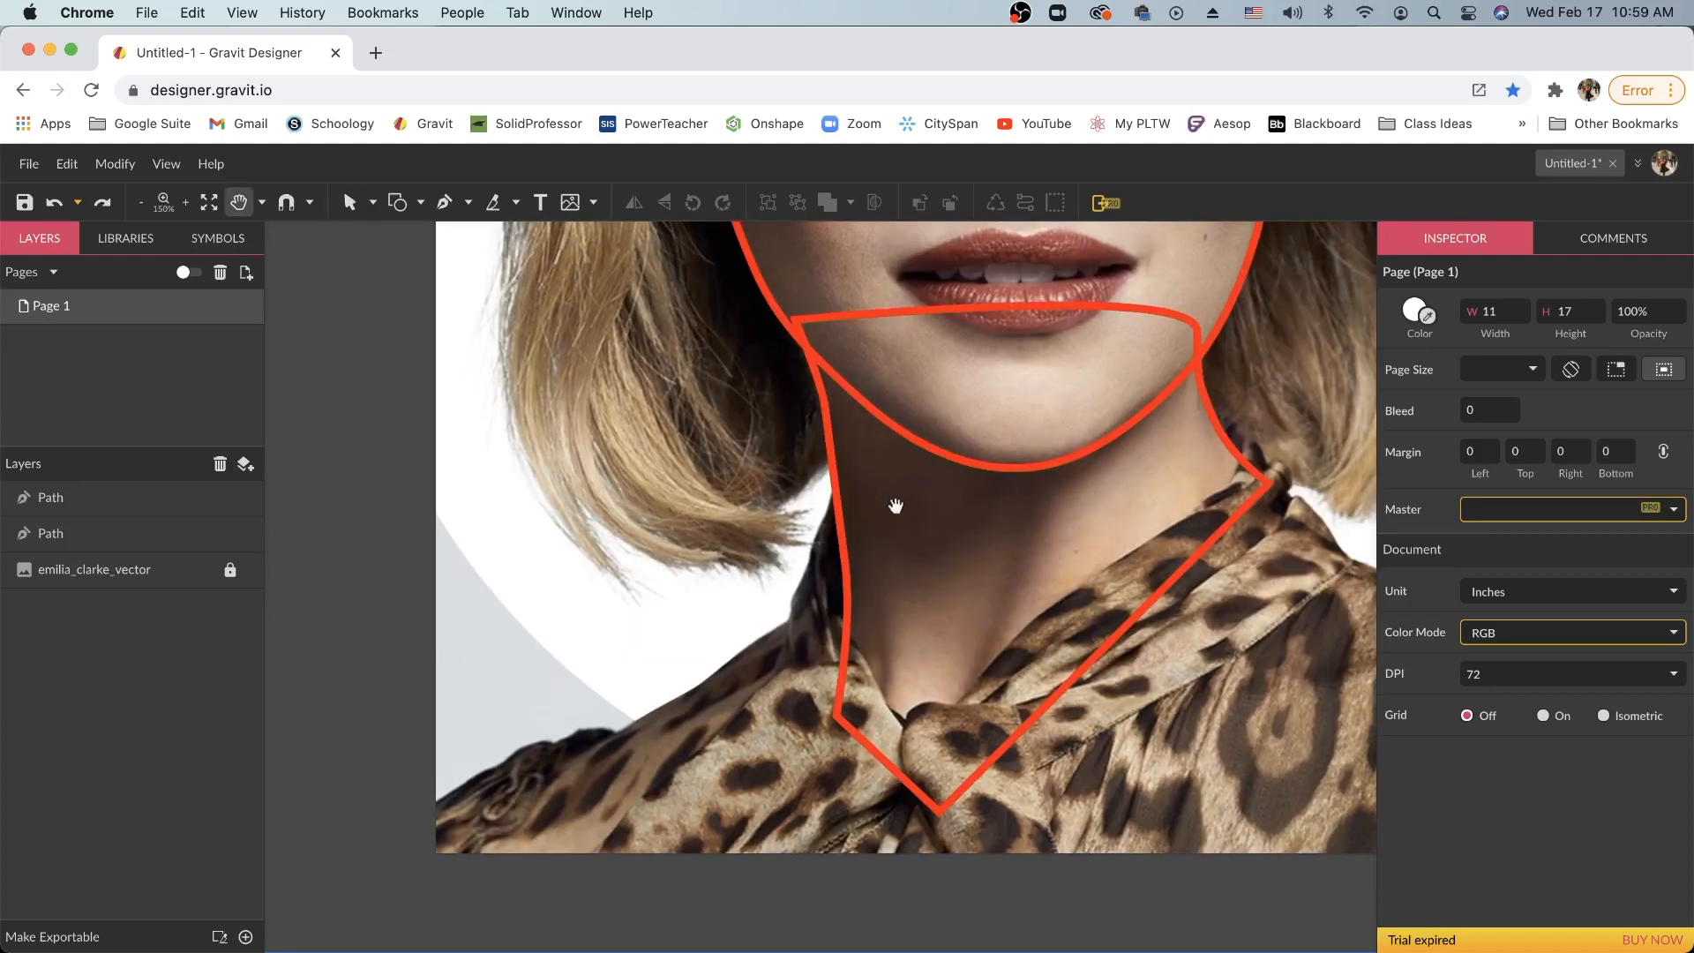
{"action": "left_click", "coordinate": [445, 202]}
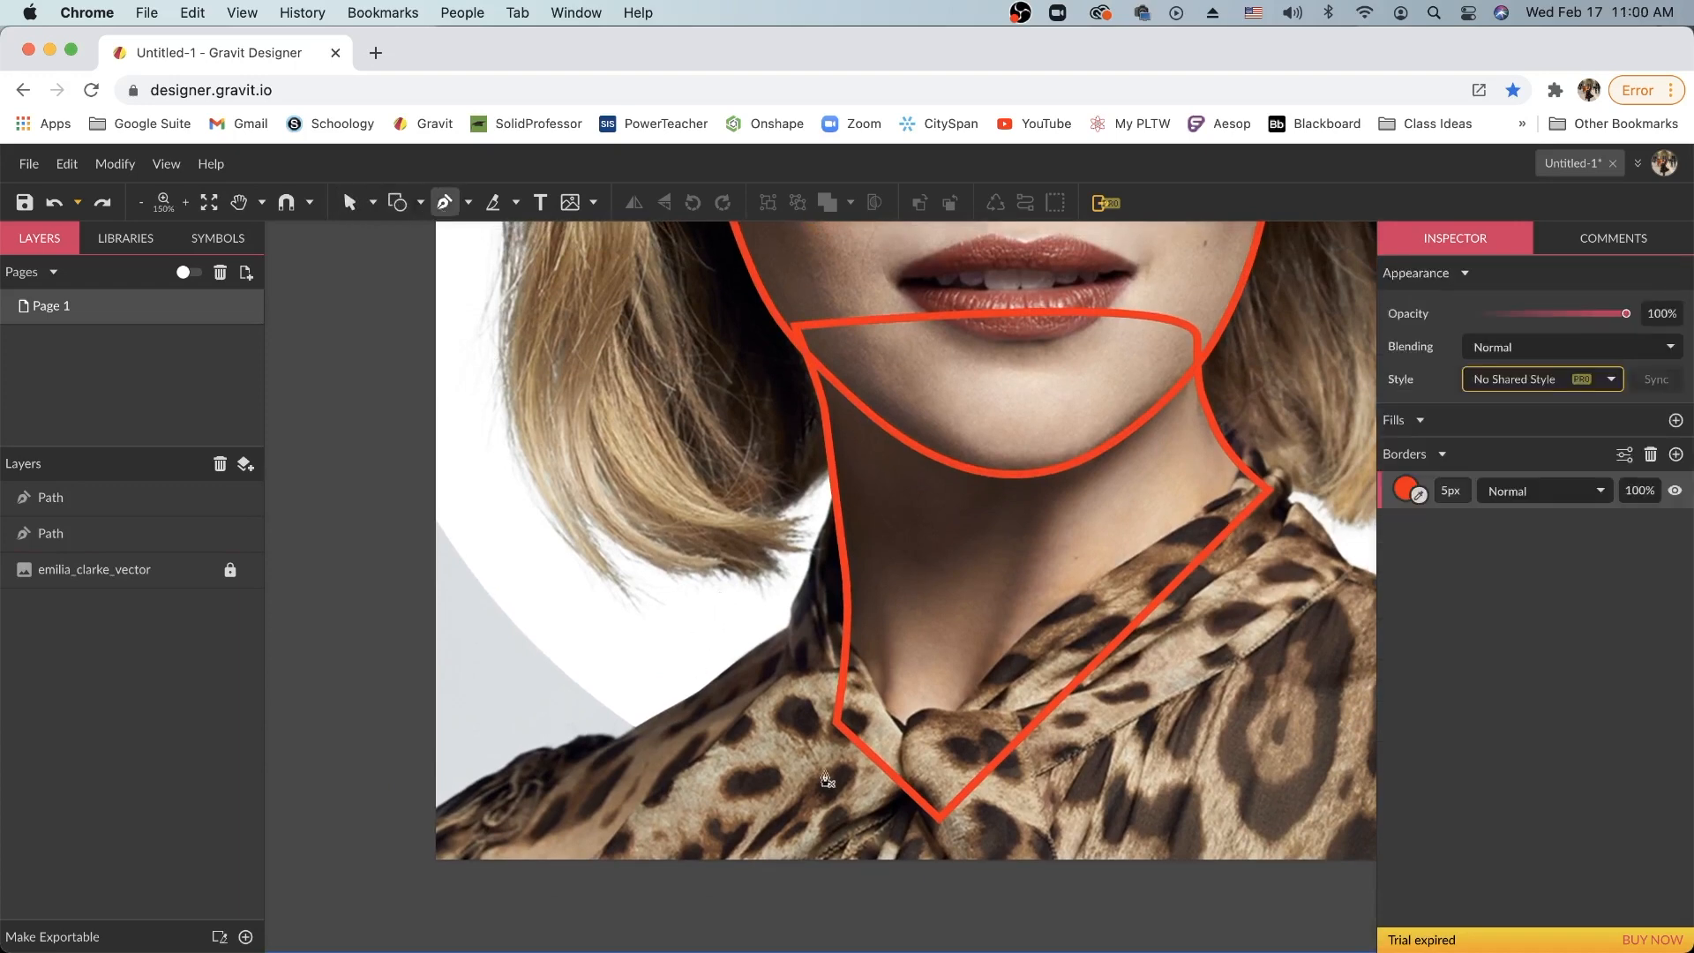
{"action": "left_click", "coordinate": [834, 494]}
{"action": "left_click", "coordinate": [820, 531]}
{"action": "left_click", "coordinate": [810, 567]}
{"action": "left_click", "coordinate": [793, 602]}
{"action": "left_click", "coordinate": [793, 622]}
{"action": "left_click", "coordinate": [694, 695]}
{"action": "left_click", "coordinate": [618, 736]}
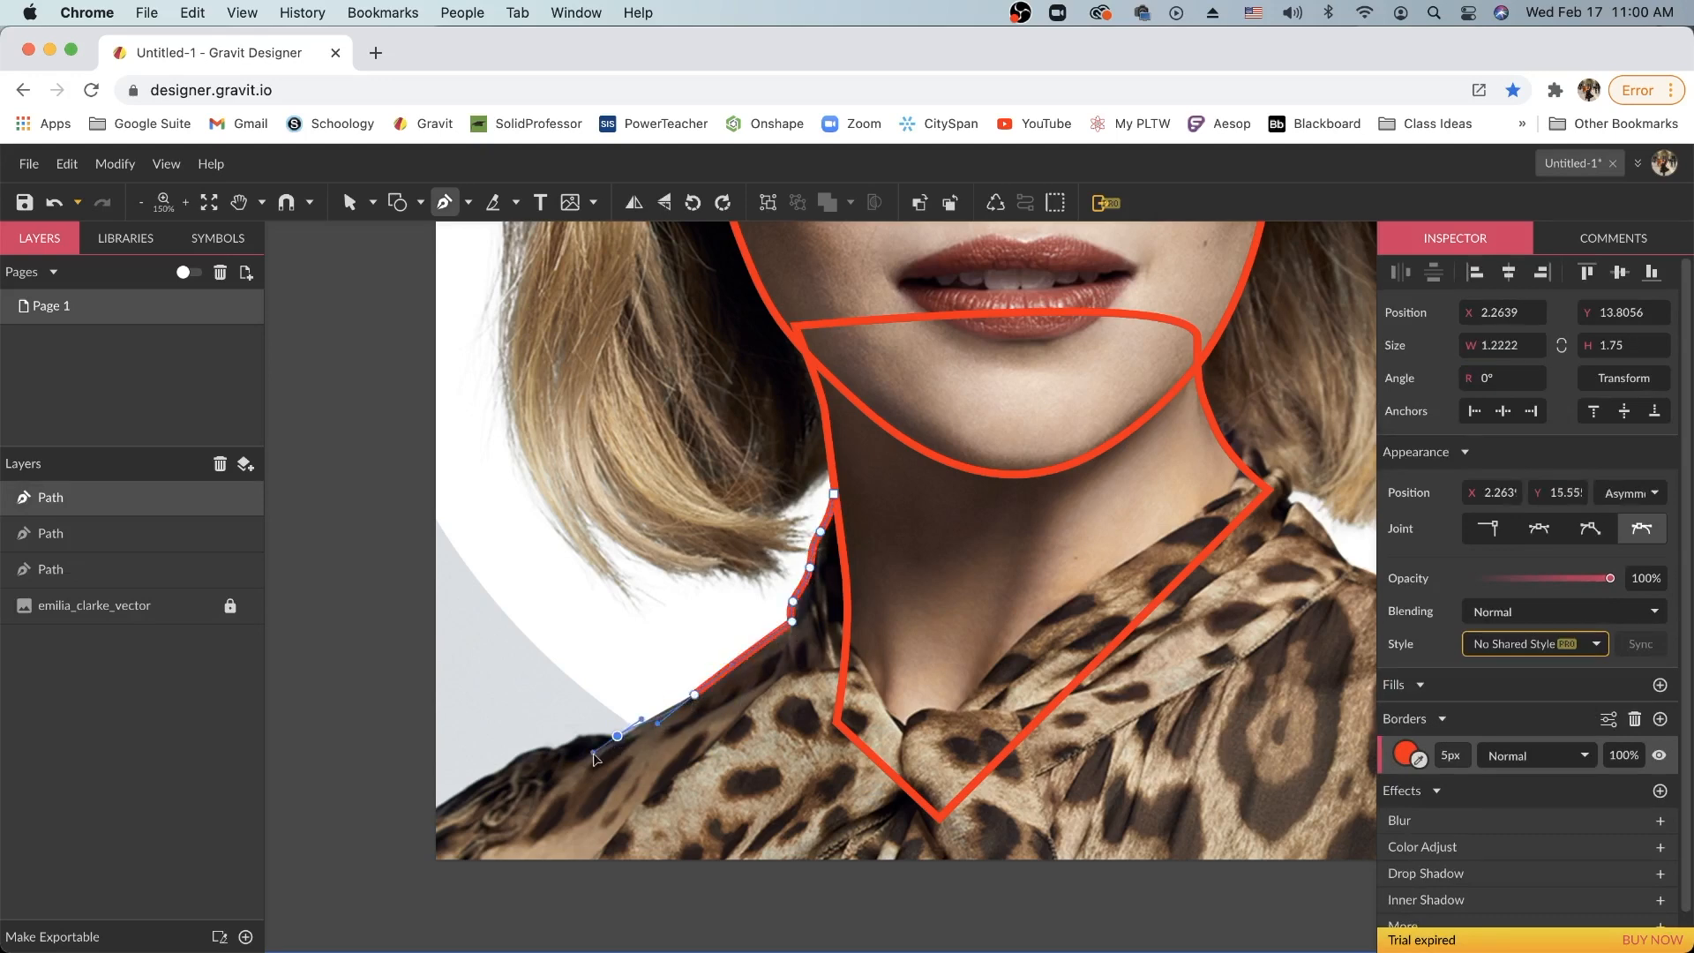
Continue the blouse path along the left-hand shoulder and past the page's lower-left corner, reaching about 3.57 by 3.28 in
{"action": "left_click", "coordinate": [553, 748]}
{"action": "left_click", "coordinate": [512, 761]}
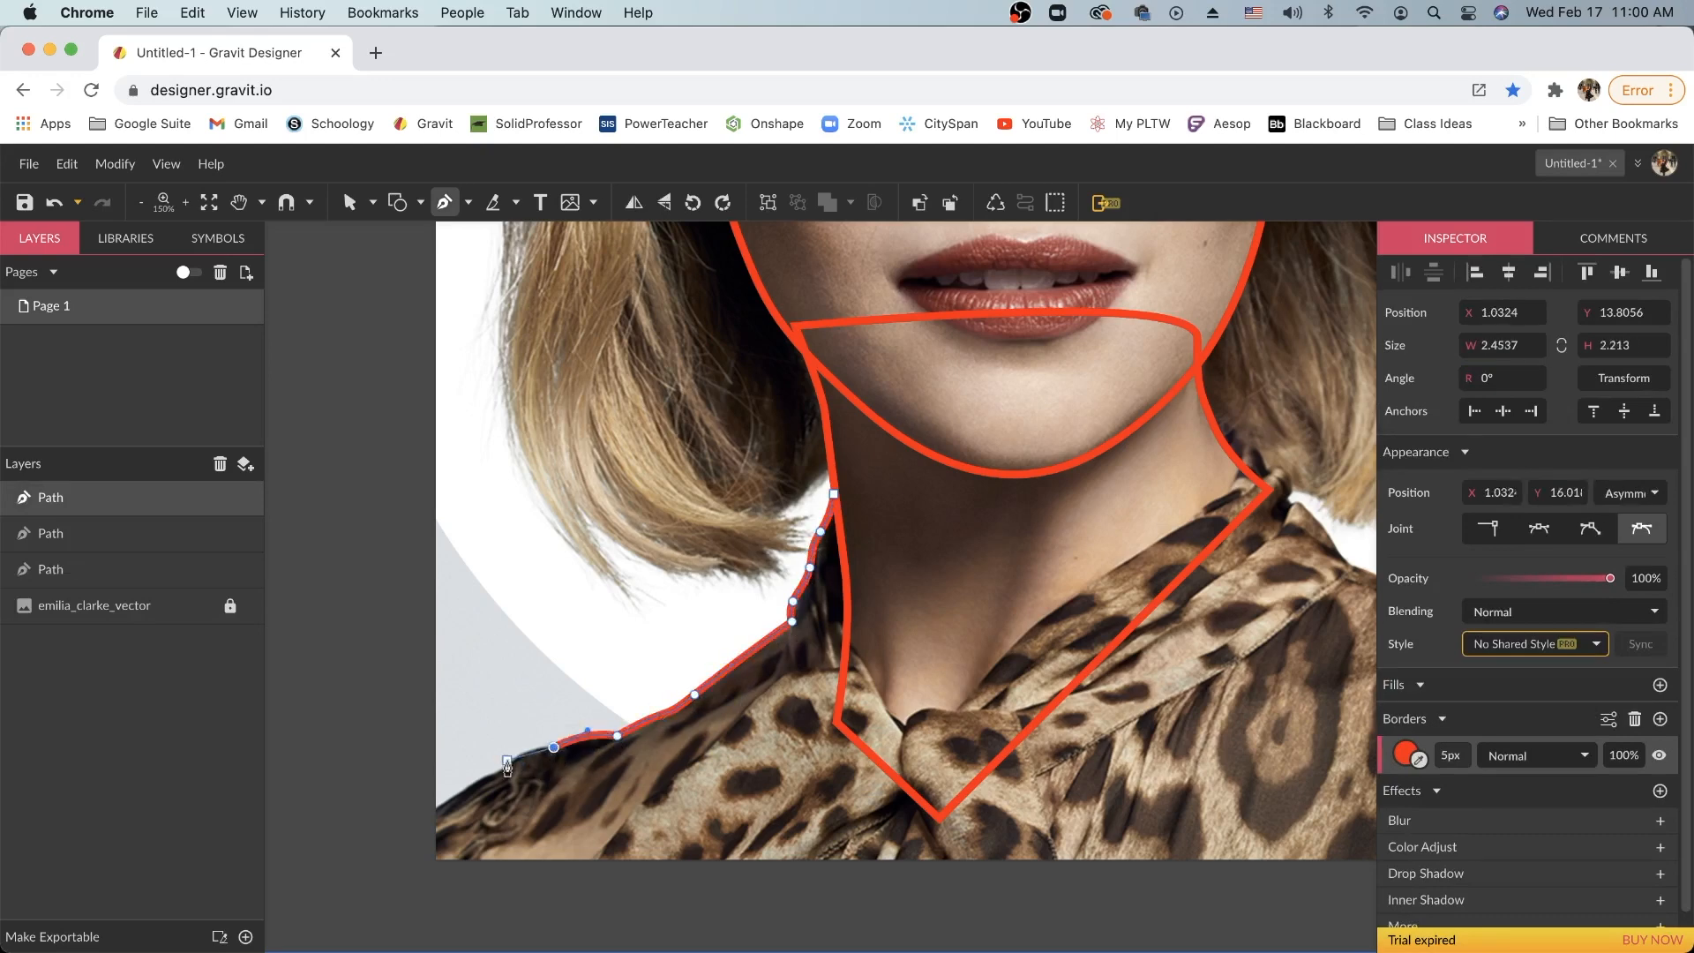
{"action": "left_click", "coordinate": [471, 783]}
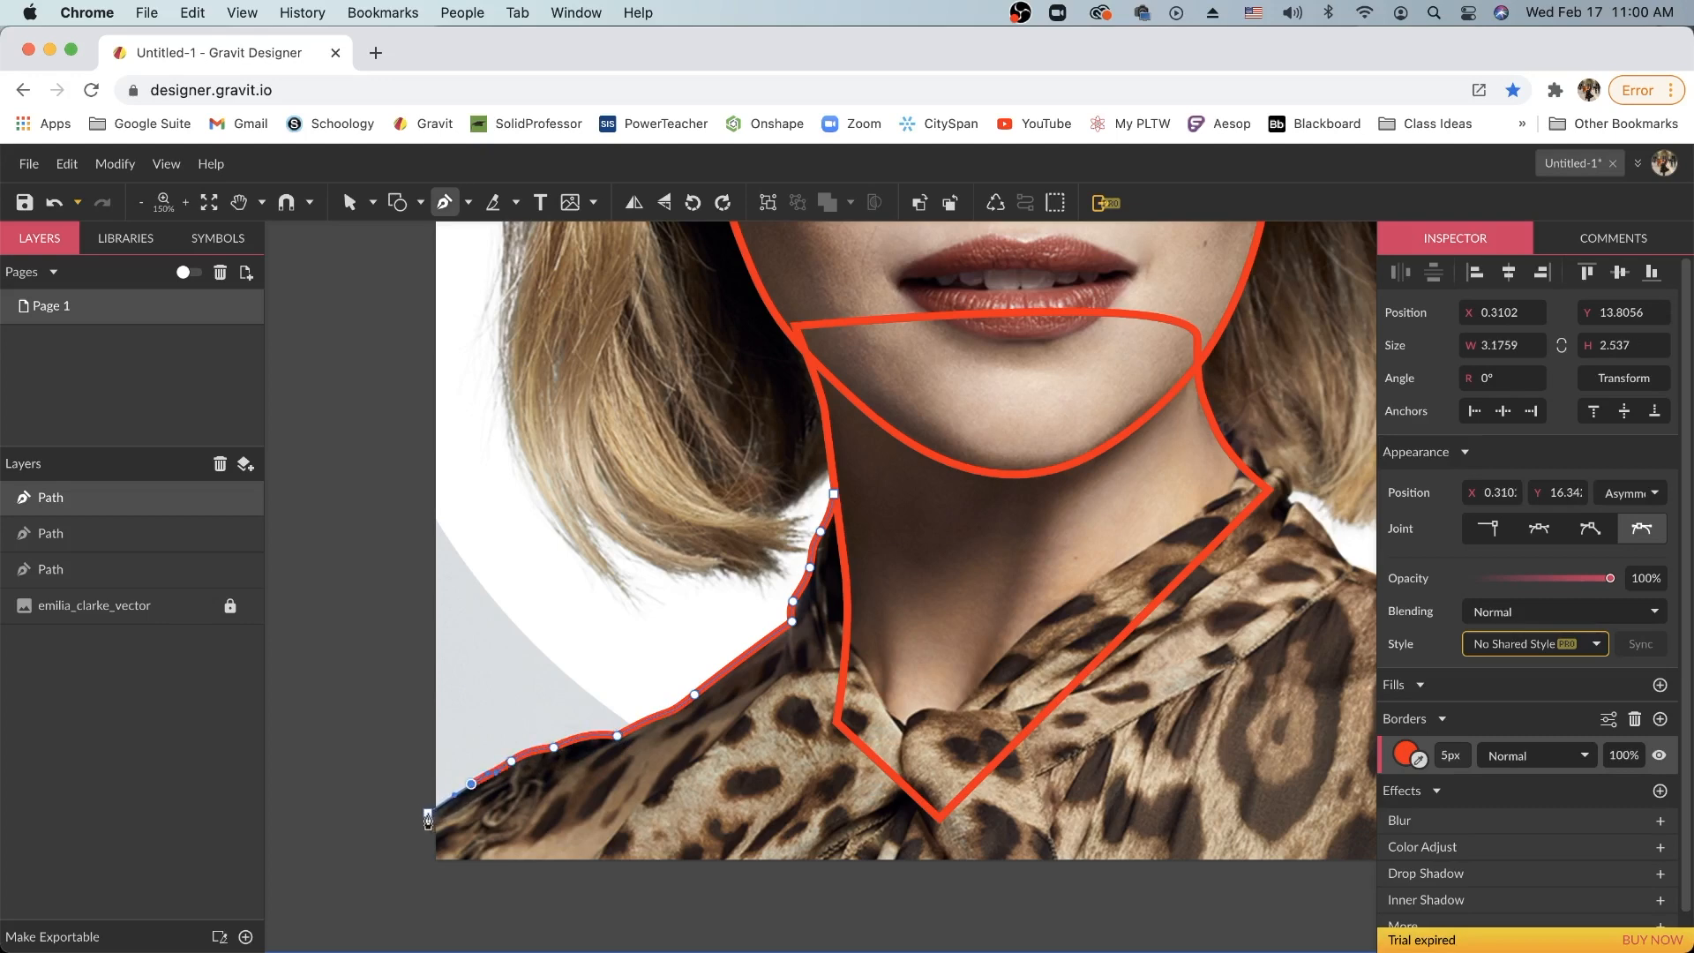
{"action": "left_click_drag", "start_coordinate": [427, 817], "coordinate": [428, 872]}
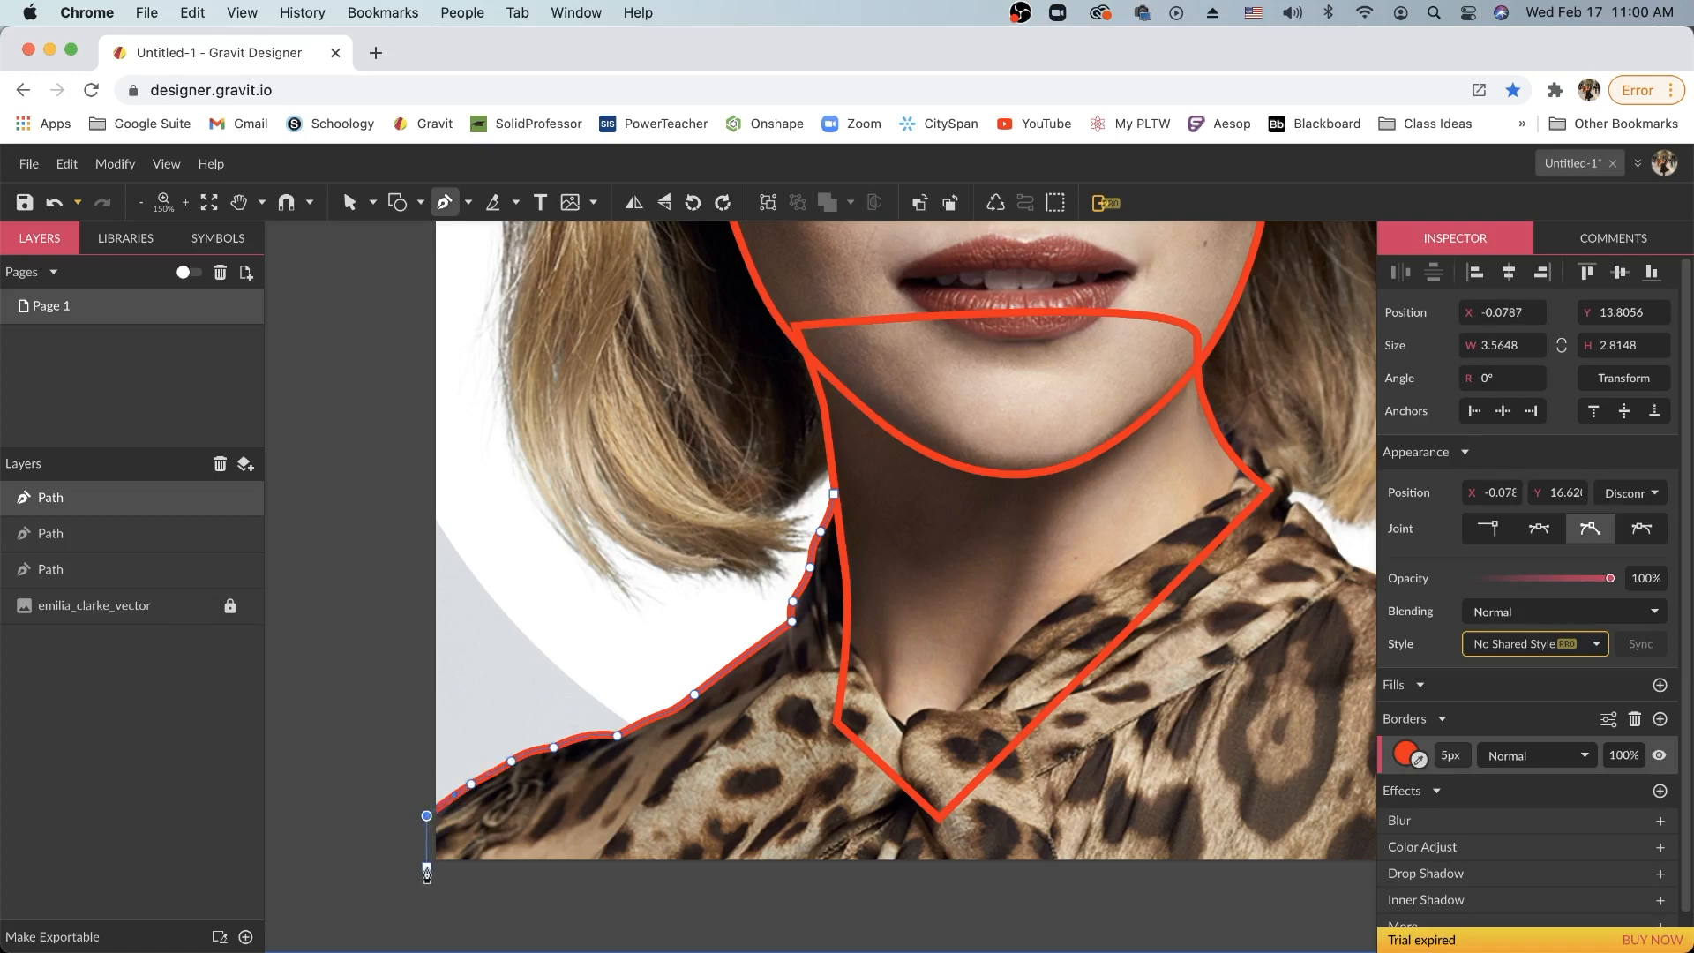
{"action": "left_click", "coordinate": [426, 869]}
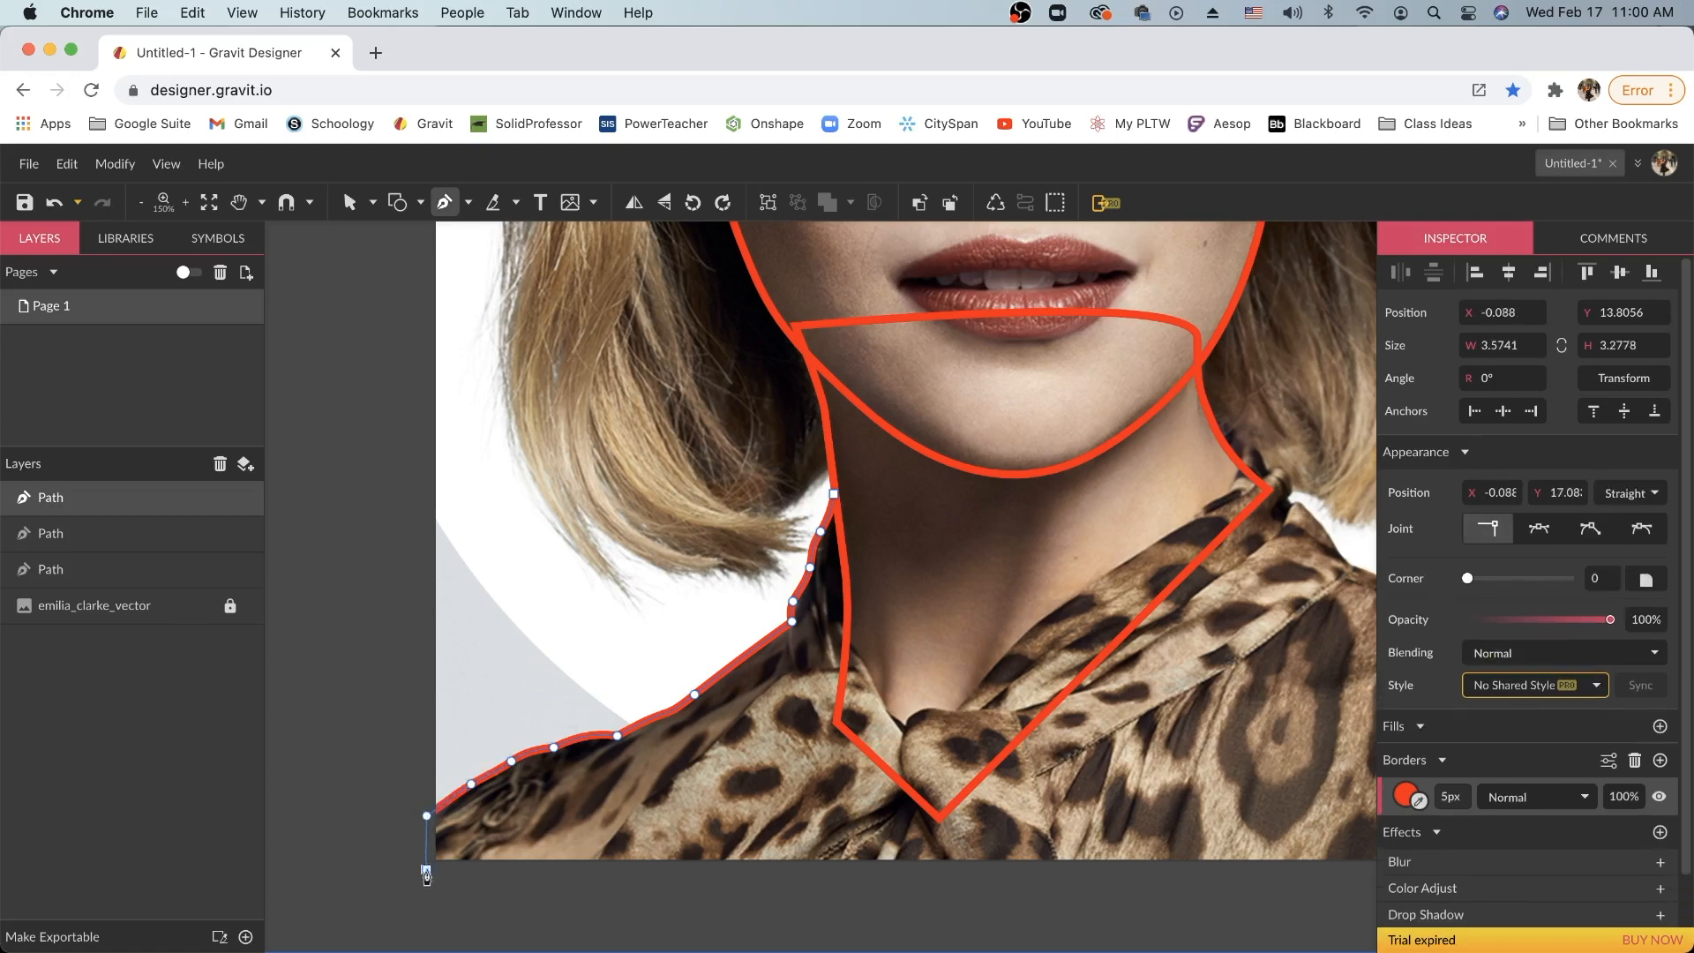
Run the blouse path straight along the page's bottom edge and up its right edge to the shoulder, about 11.19 in wide
{"action": "key", "text": "super+minus"}
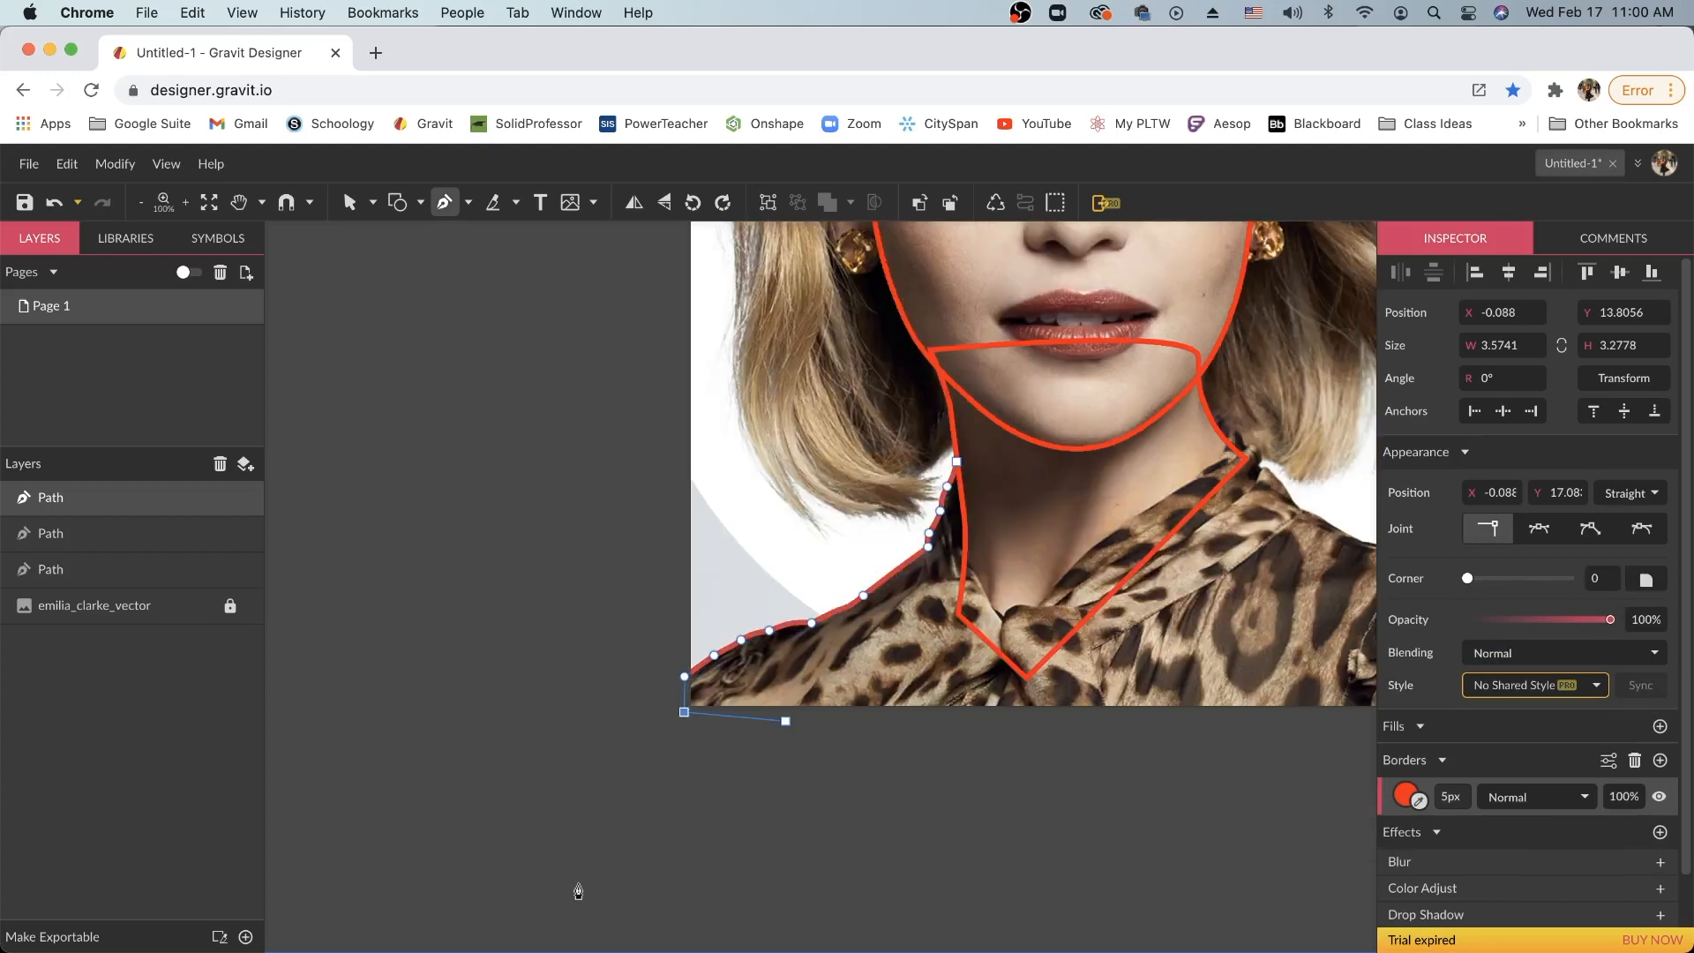
{"action": "key", "text": "space"}
{"action": "left_click_drag", "start_coordinate": [1252, 756], "coordinate": [927, 813]}
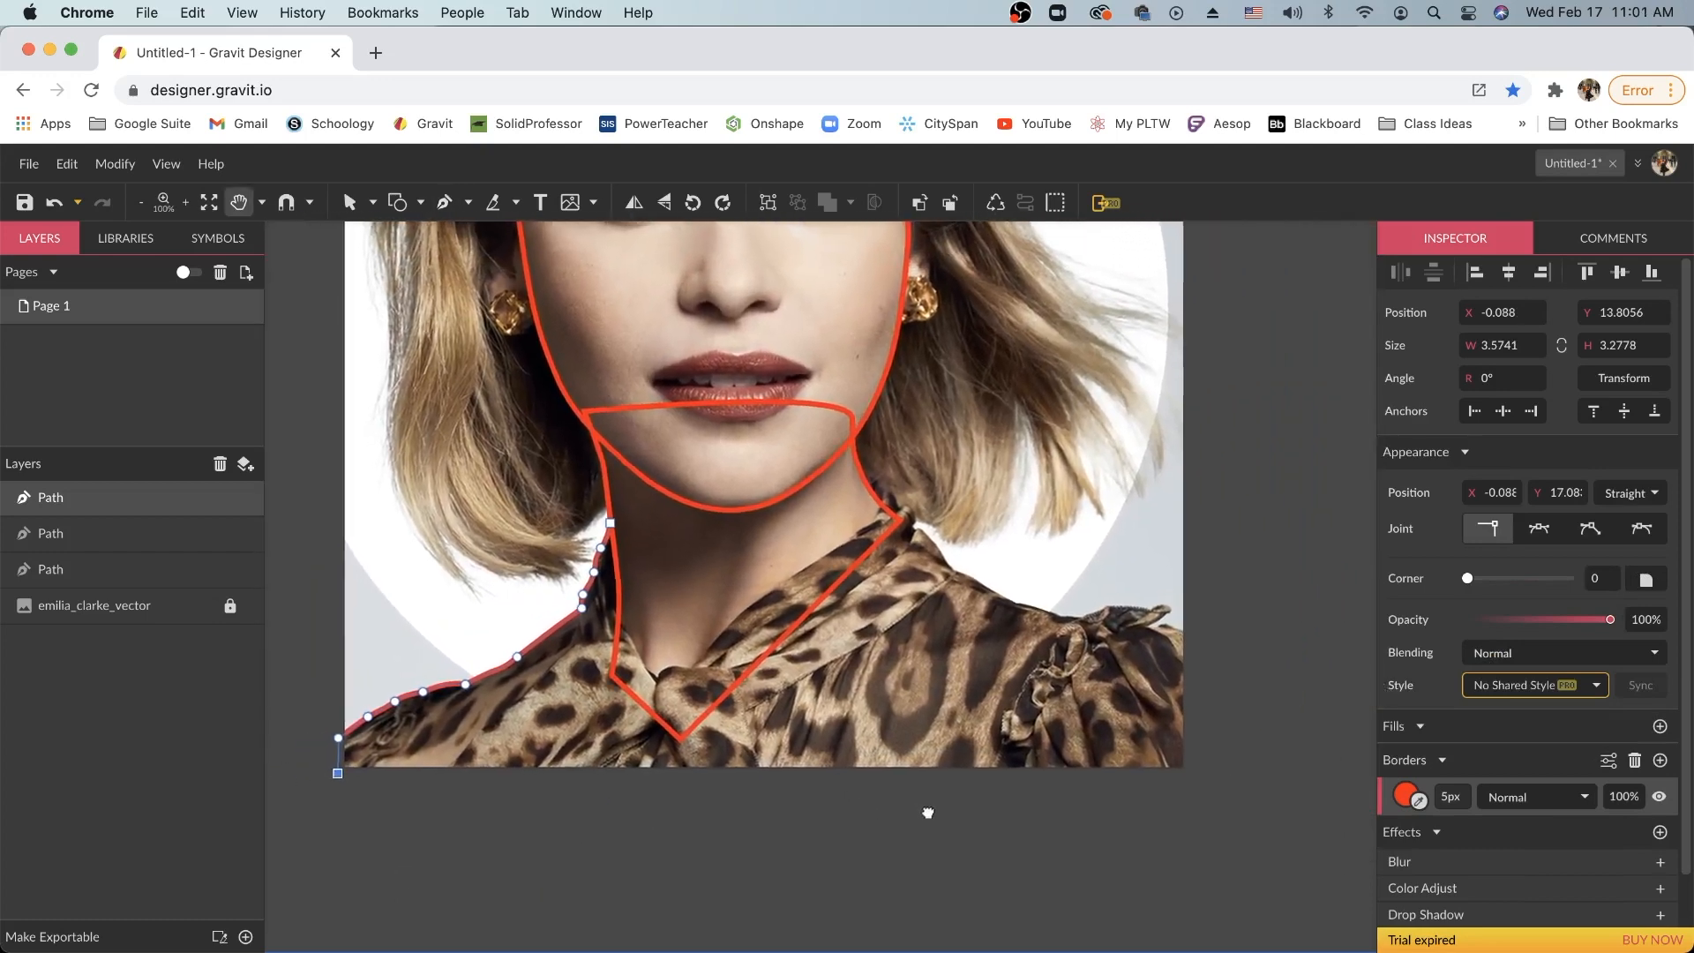
{"action": "left_click", "coordinate": [1190, 774]}
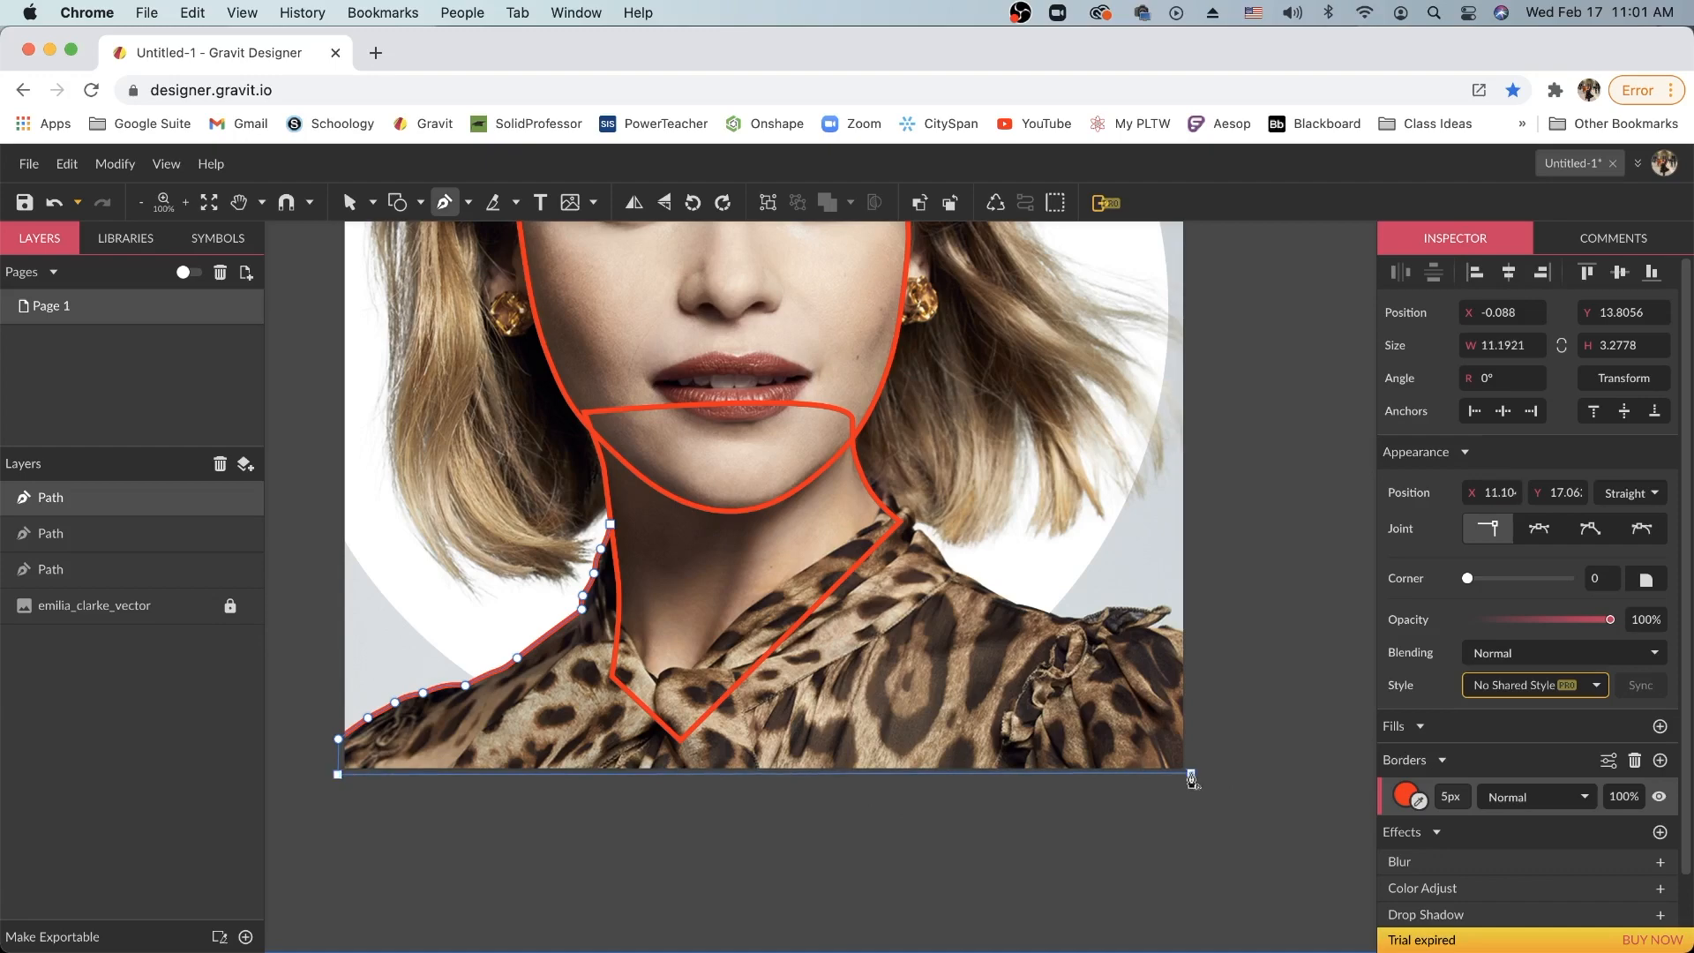
{"action": "left_click", "coordinate": [1189, 634]}
Trace the blouse path around the right-hand shoulder ruffle and inward to where the ruffle meets the shoulder seam
{"action": "key", "text": "super+plus"}
{"action": "key", "text": "super+plus"}
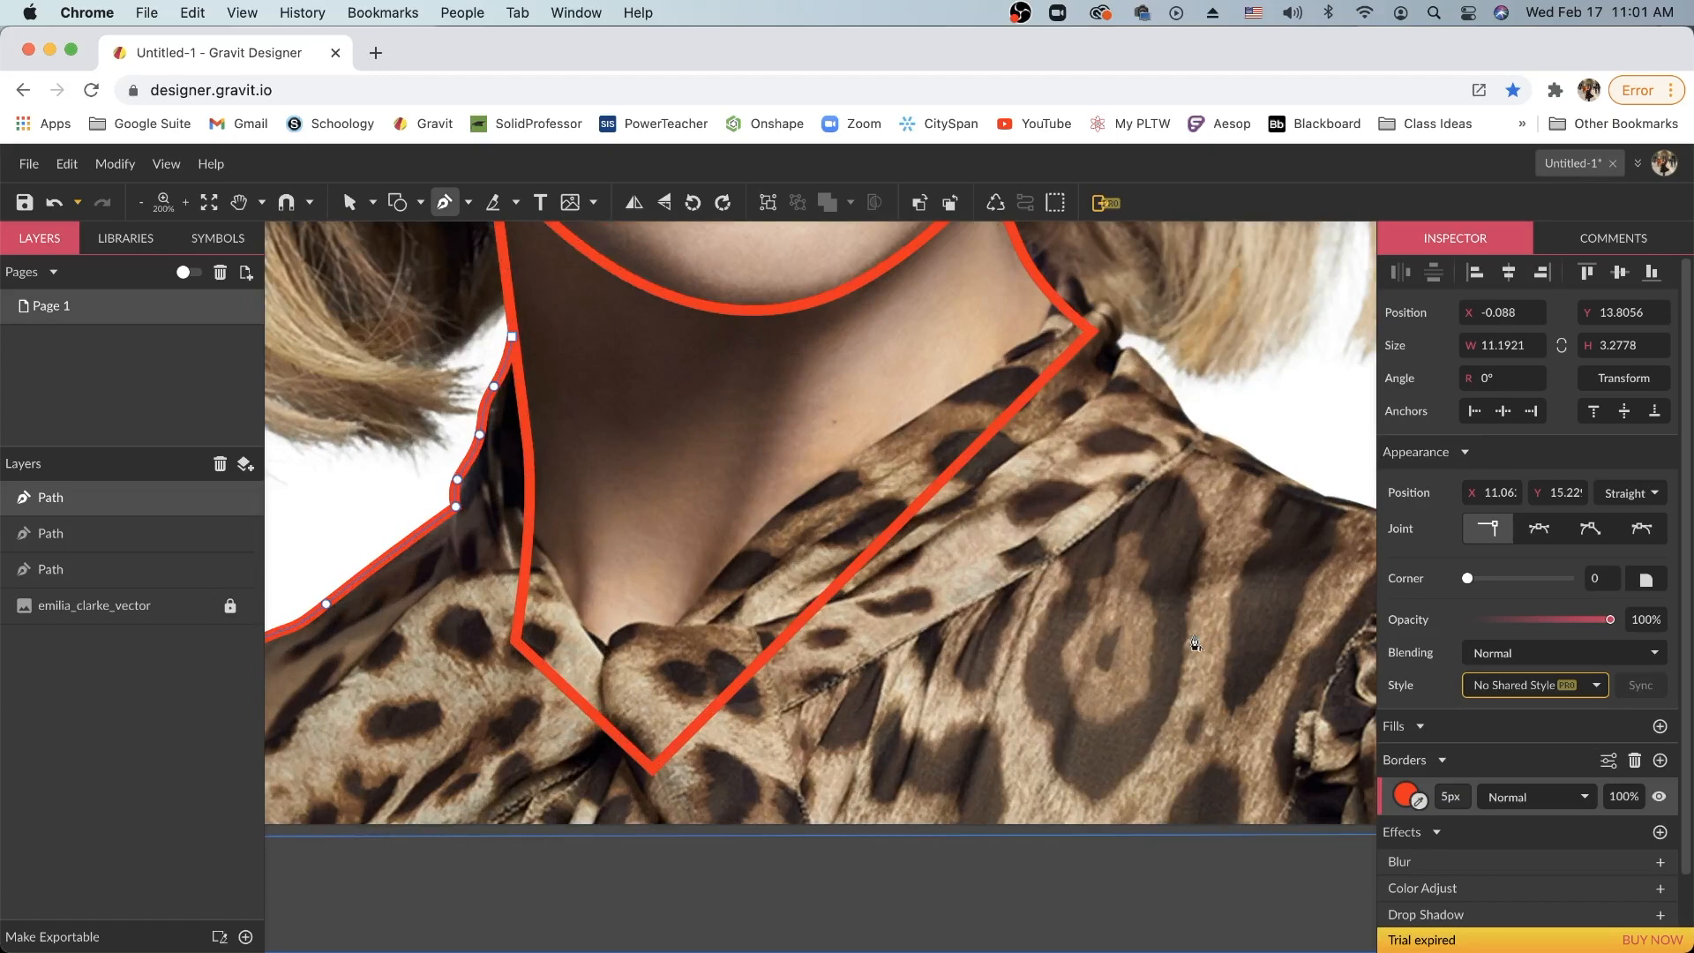
{"action": "key", "text": "space"}
{"action": "left_click_drag", "start_coordinate": [1174, 522], "coordinate": [732, 659]}
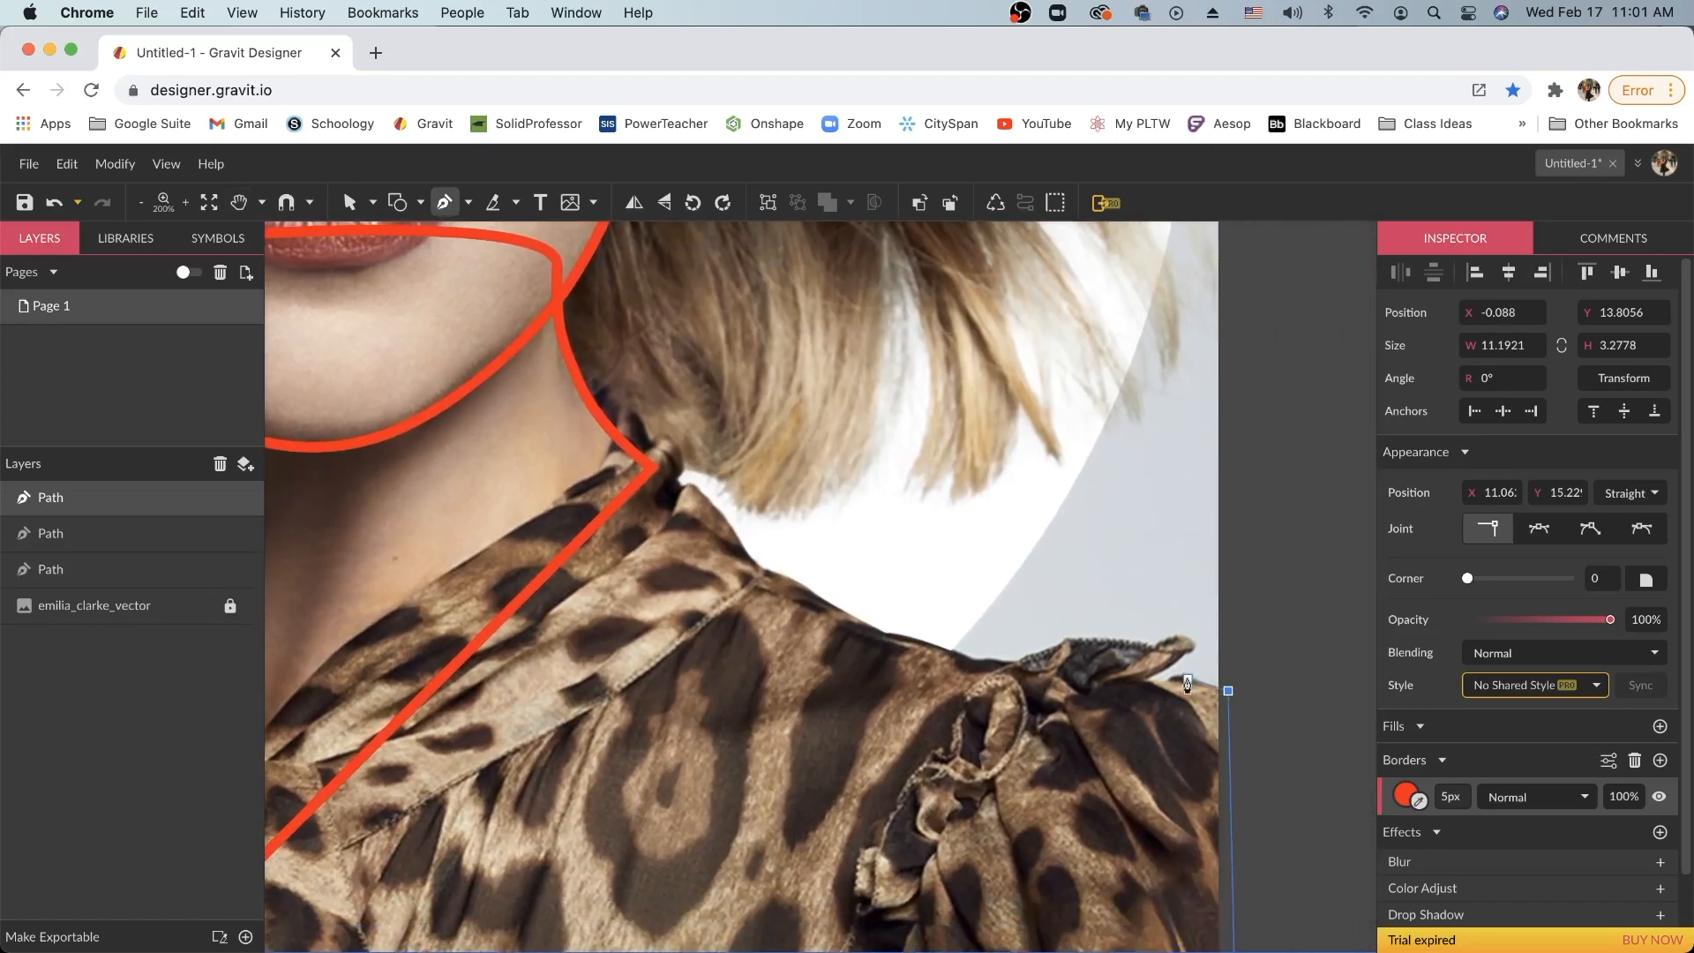
{"action": "left_click", "coordinate": [1148, 676]}
{"action": "left_click_drag", "start_coordinate": [1191, 648], "coordinate": [1166, 618]}
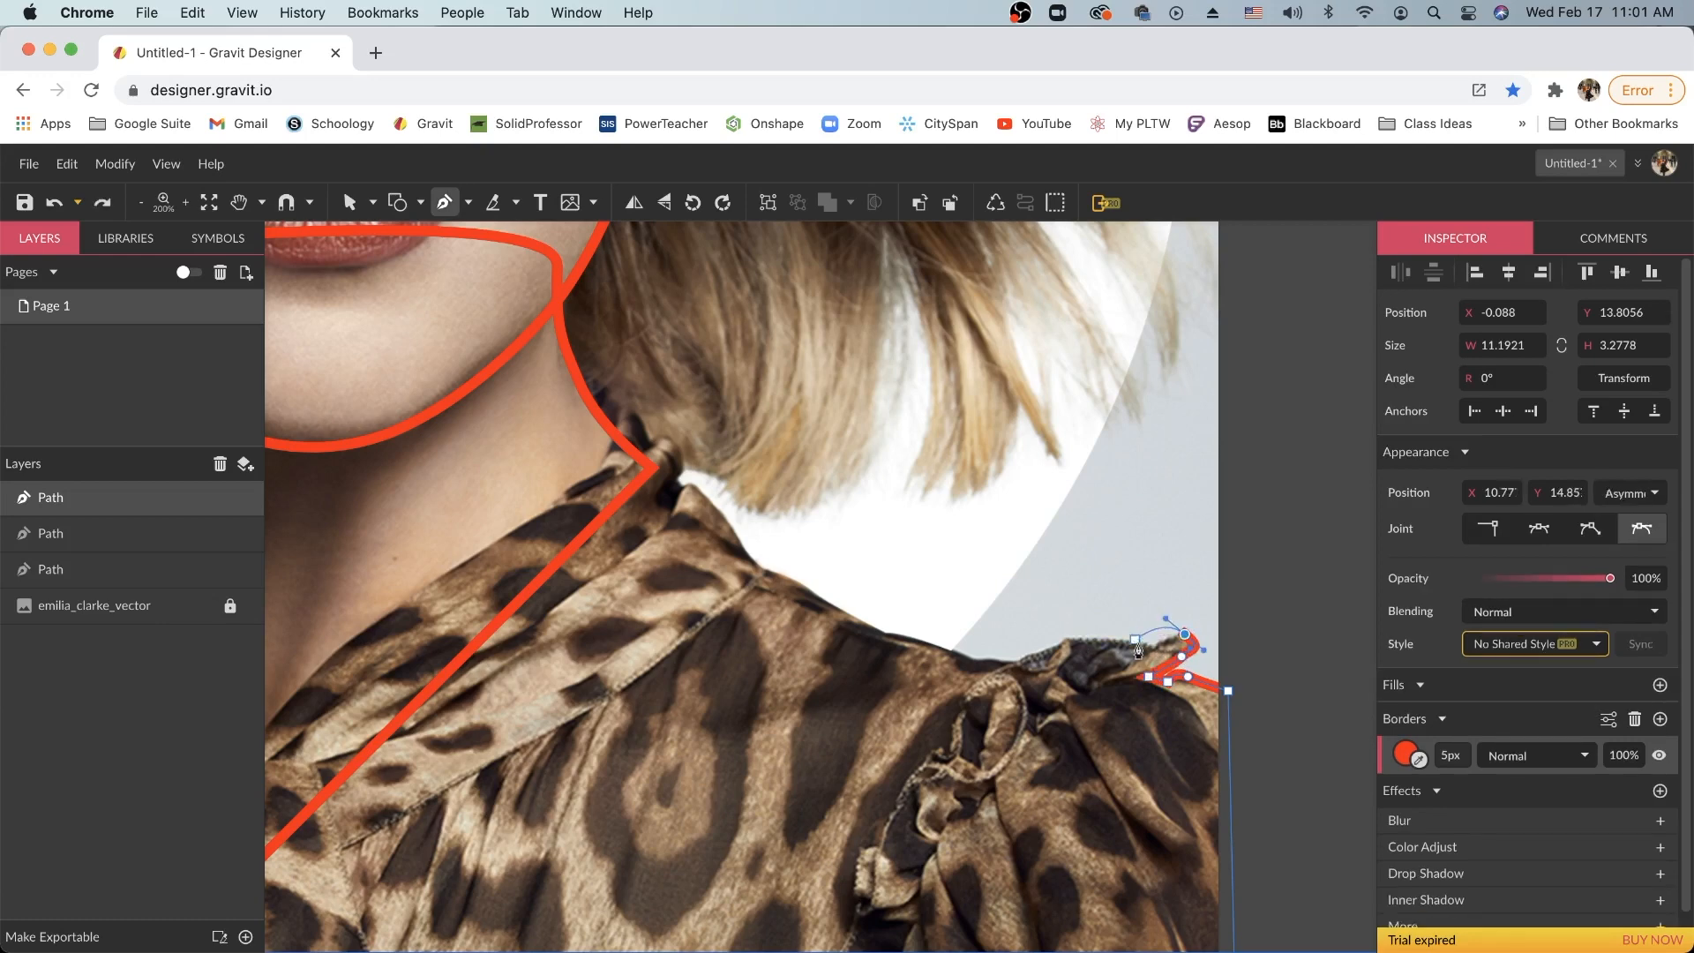
{"action": "left_click", "coordinate": [1157, 648]}
{"action": "left_click_drag", "start_coordinate": [1090, 639], "coordinate": [975, 666]}
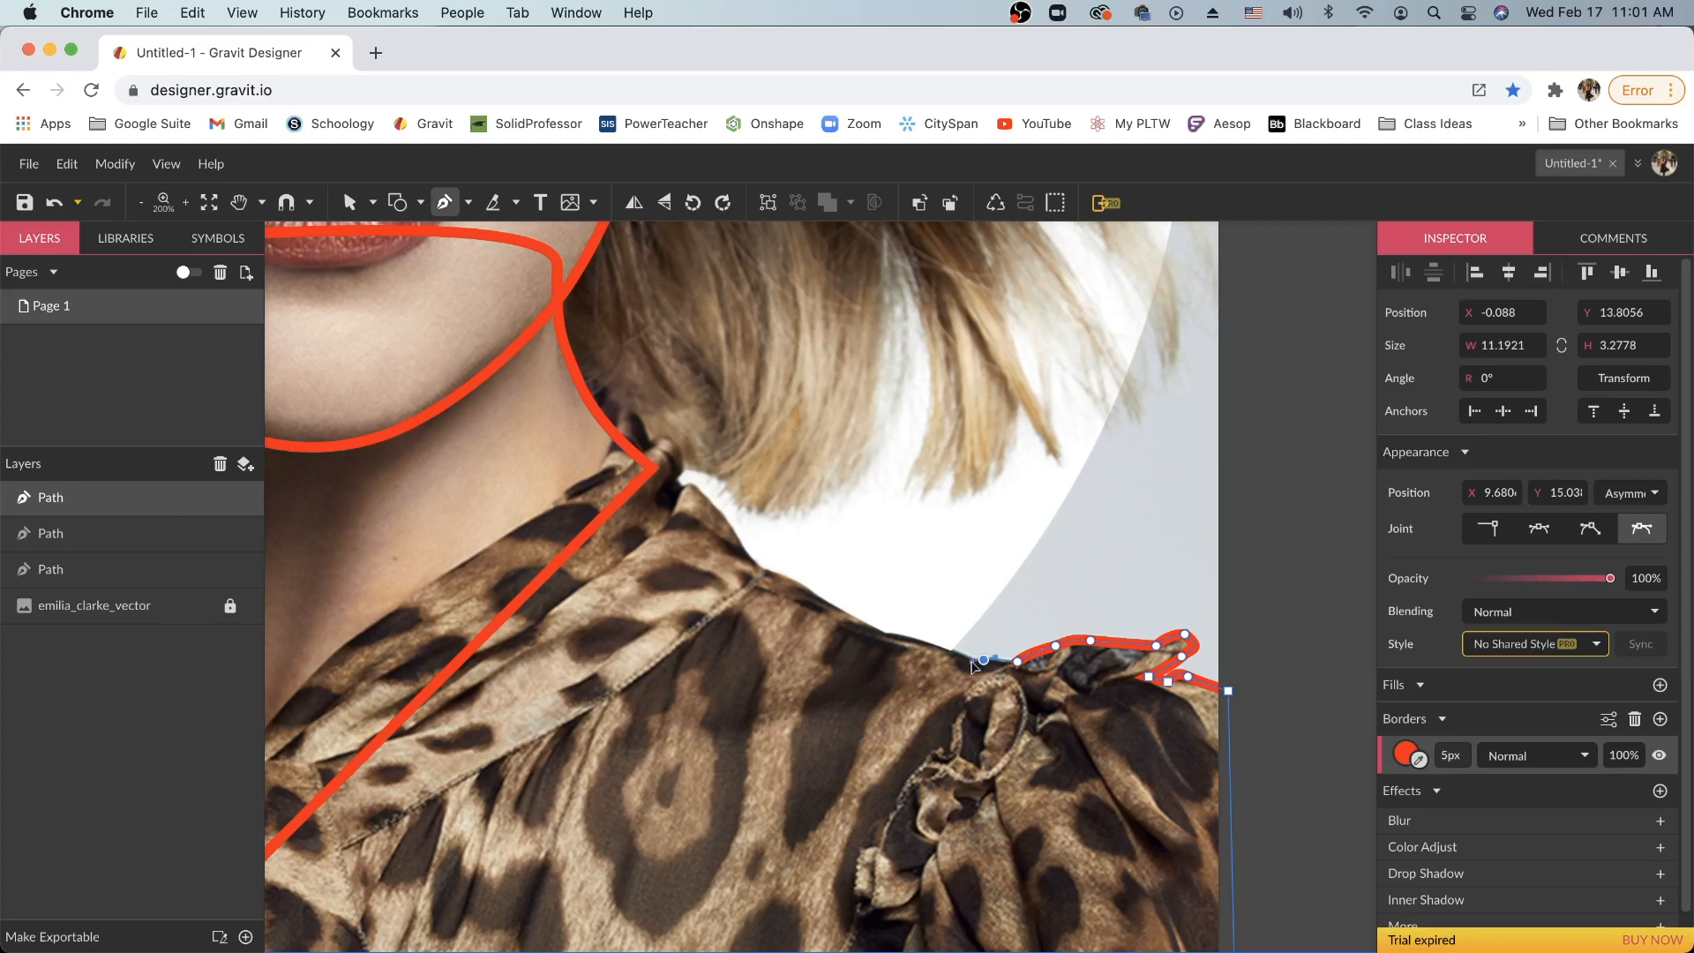
Continue the blouse path up the right-hand shoulder slope to the outer edge of the collar, making it about 3.29 in tall
{"action": "left_click_drag", "start_coordinate": [885, 632], "coordinate": [689, 479]}
{"action": "left_click", "coordinate": [816, 595]}
{"action": "left_click", "coordinate": [684, 481]}
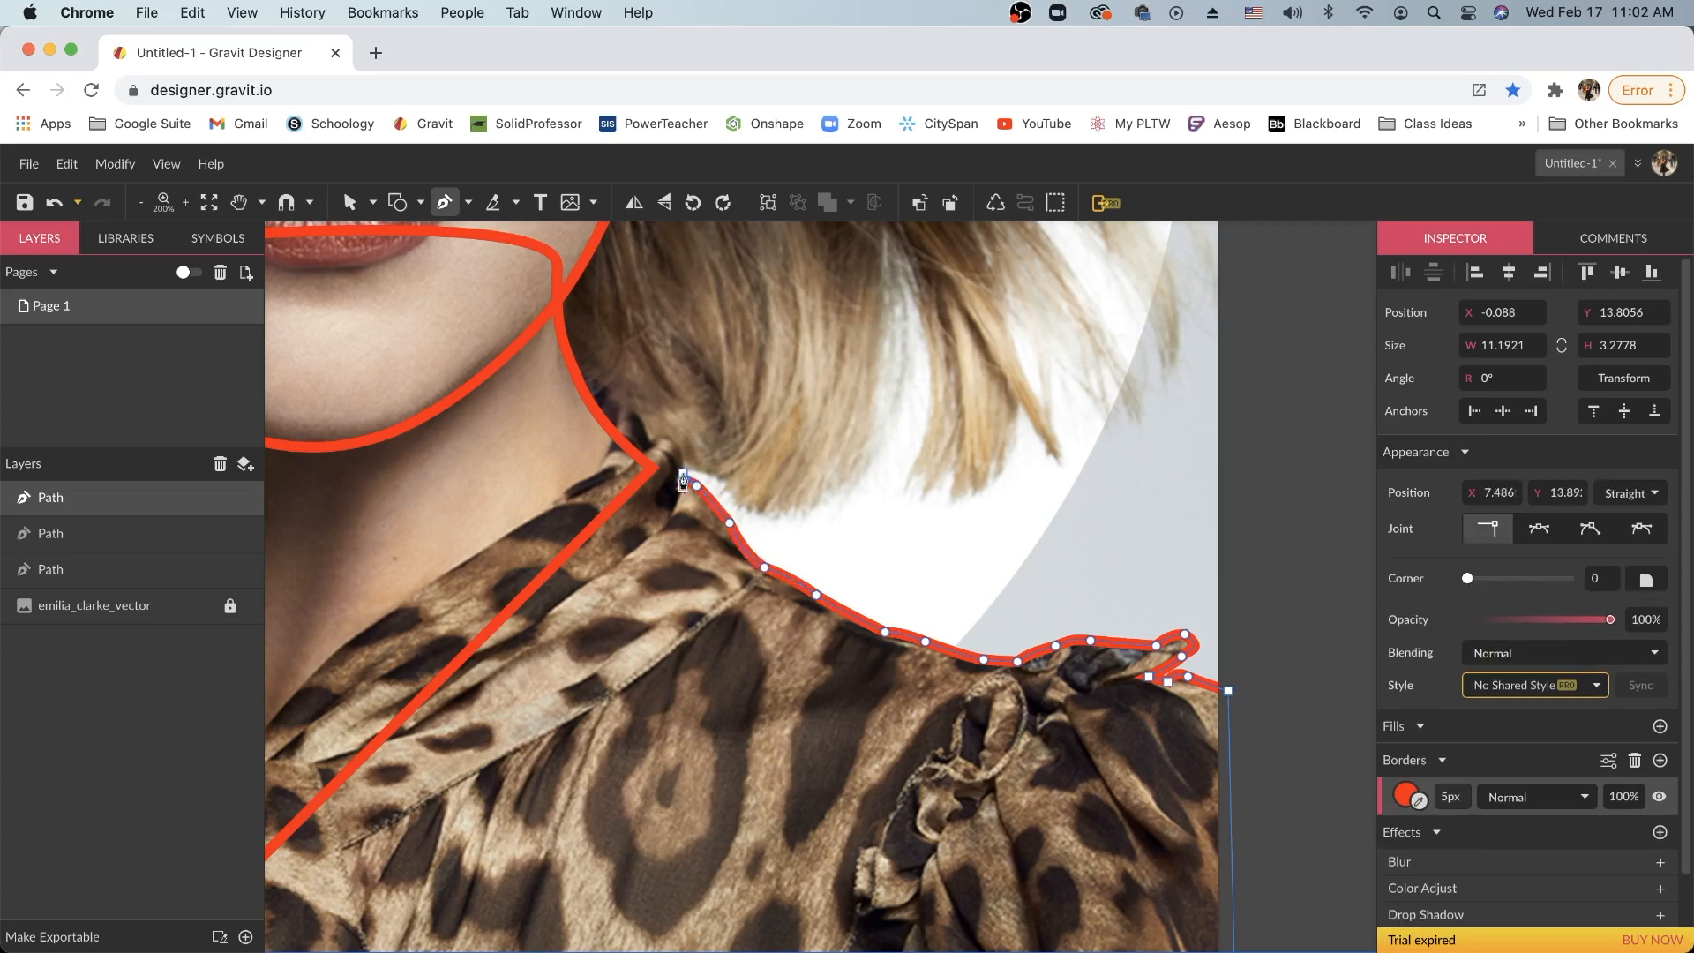
{"action": "left_click_drag", "start_coordinate": [688, 468], "coordinate": [682, 465]}
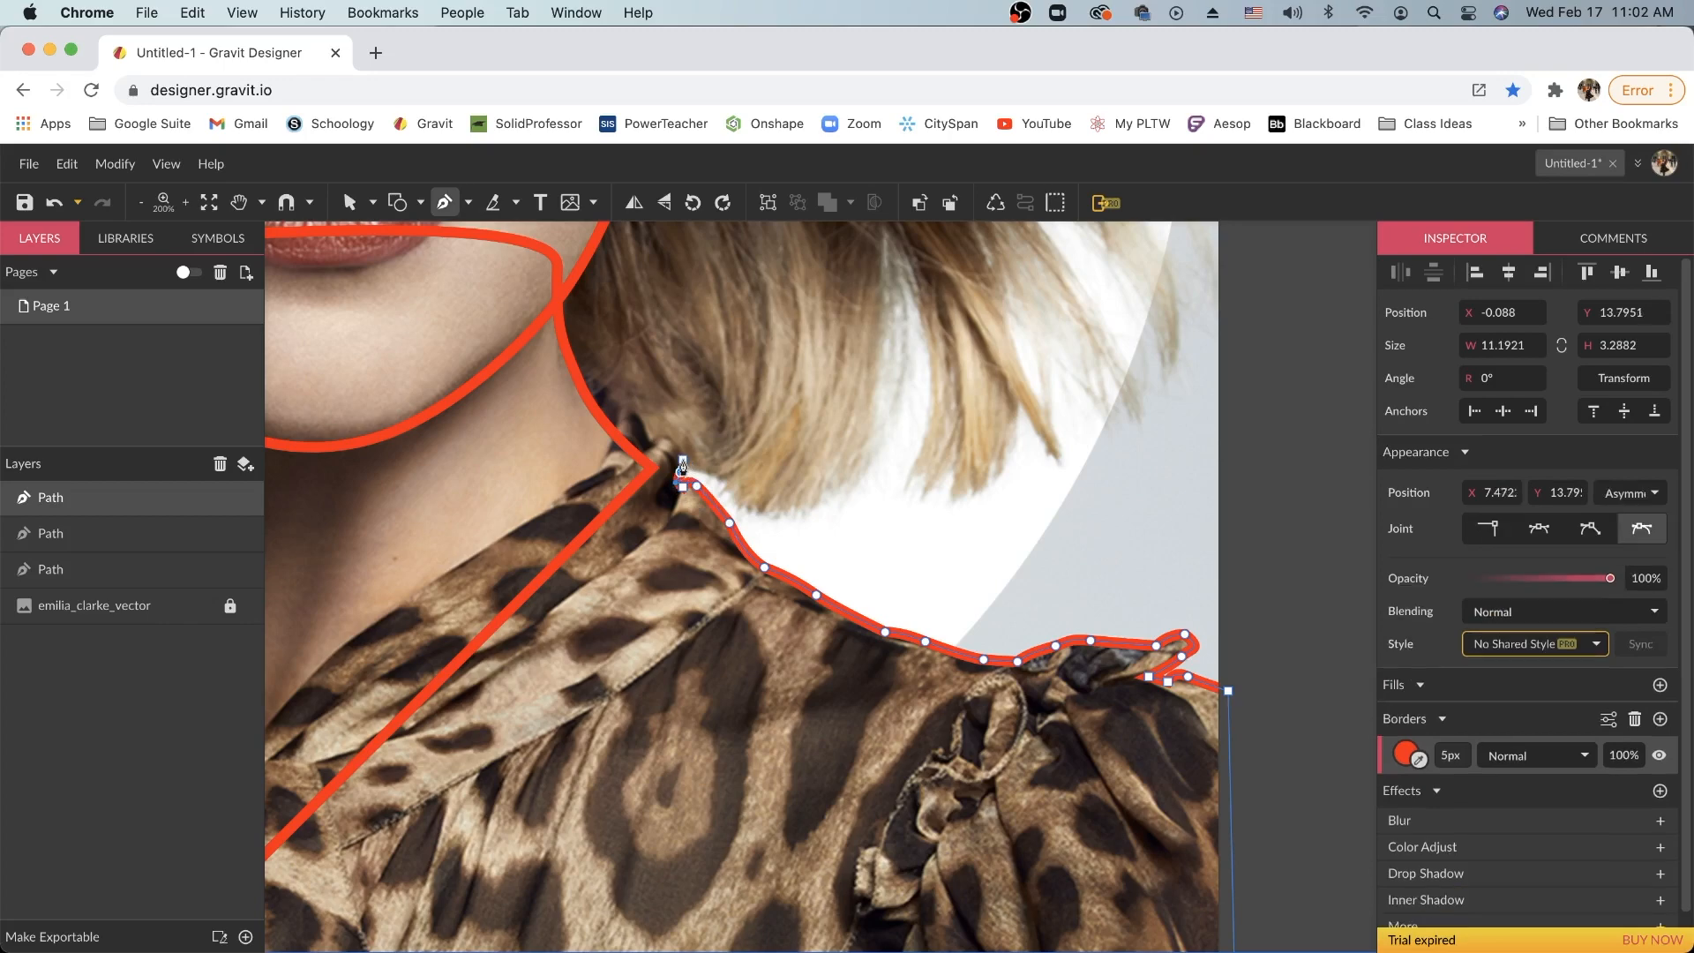
Trace the folds at the top of the right-hand collar to the neck outline, making the blouse path about 3.73 in tall
{"action": "key", "text": "super+plus"}
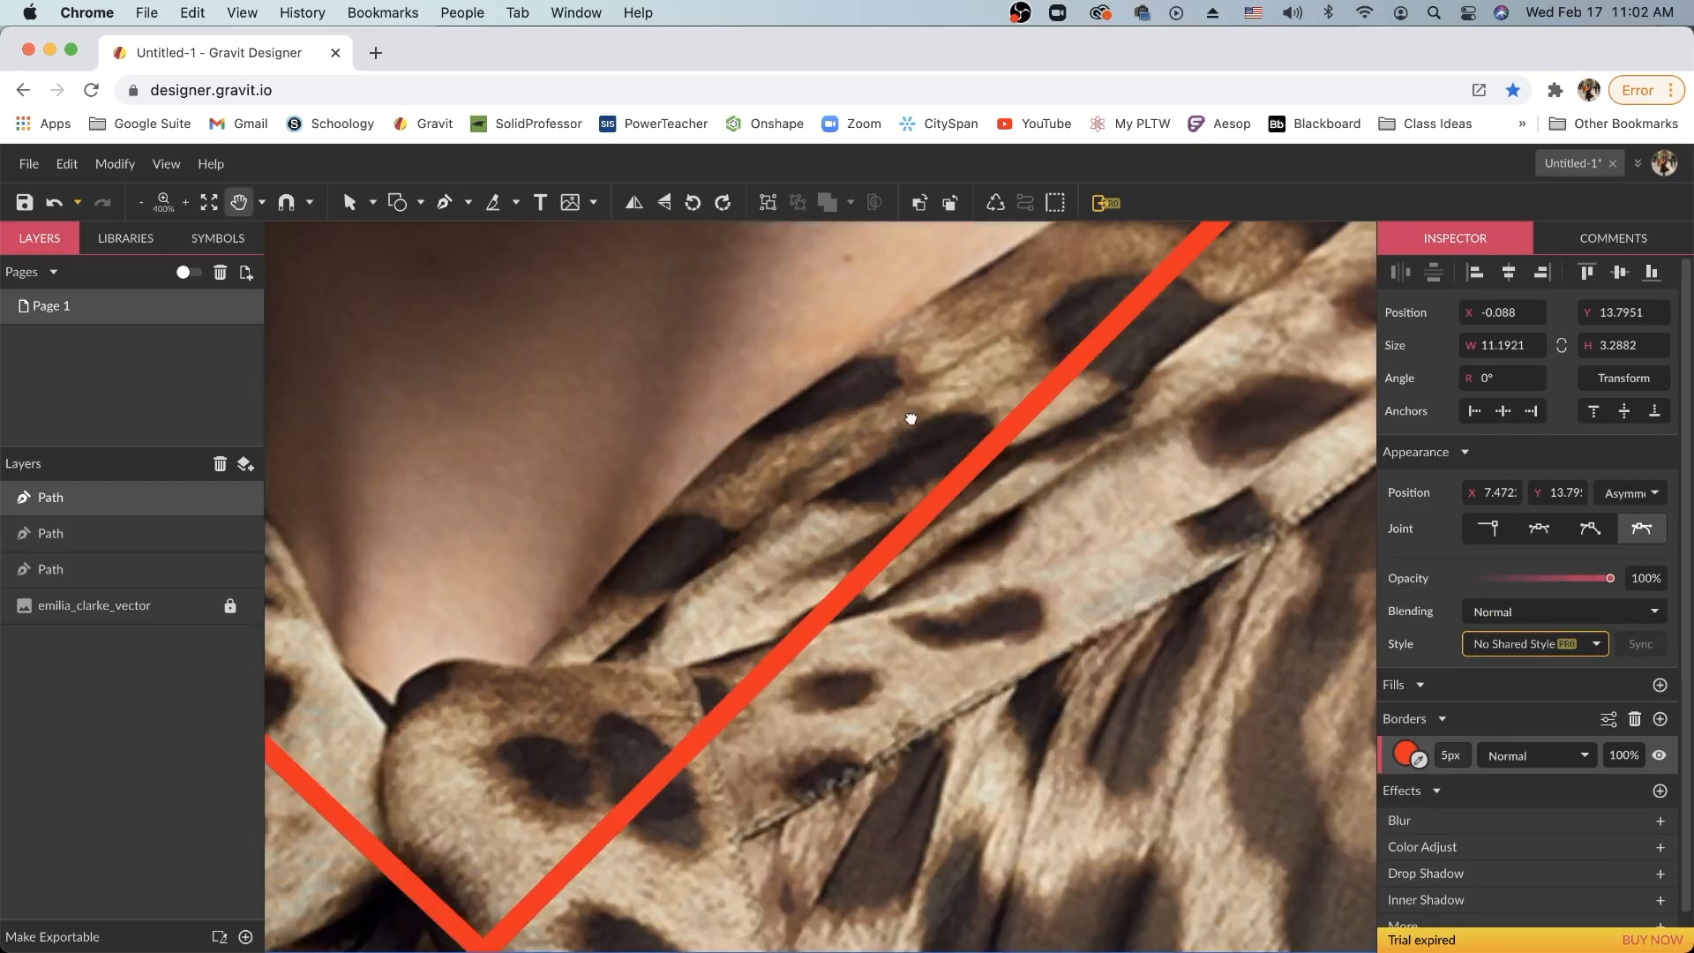
{"action": "scroll", "coordinate": [908, 416], "scroll_direction": "up", "scroll_amount": 10}
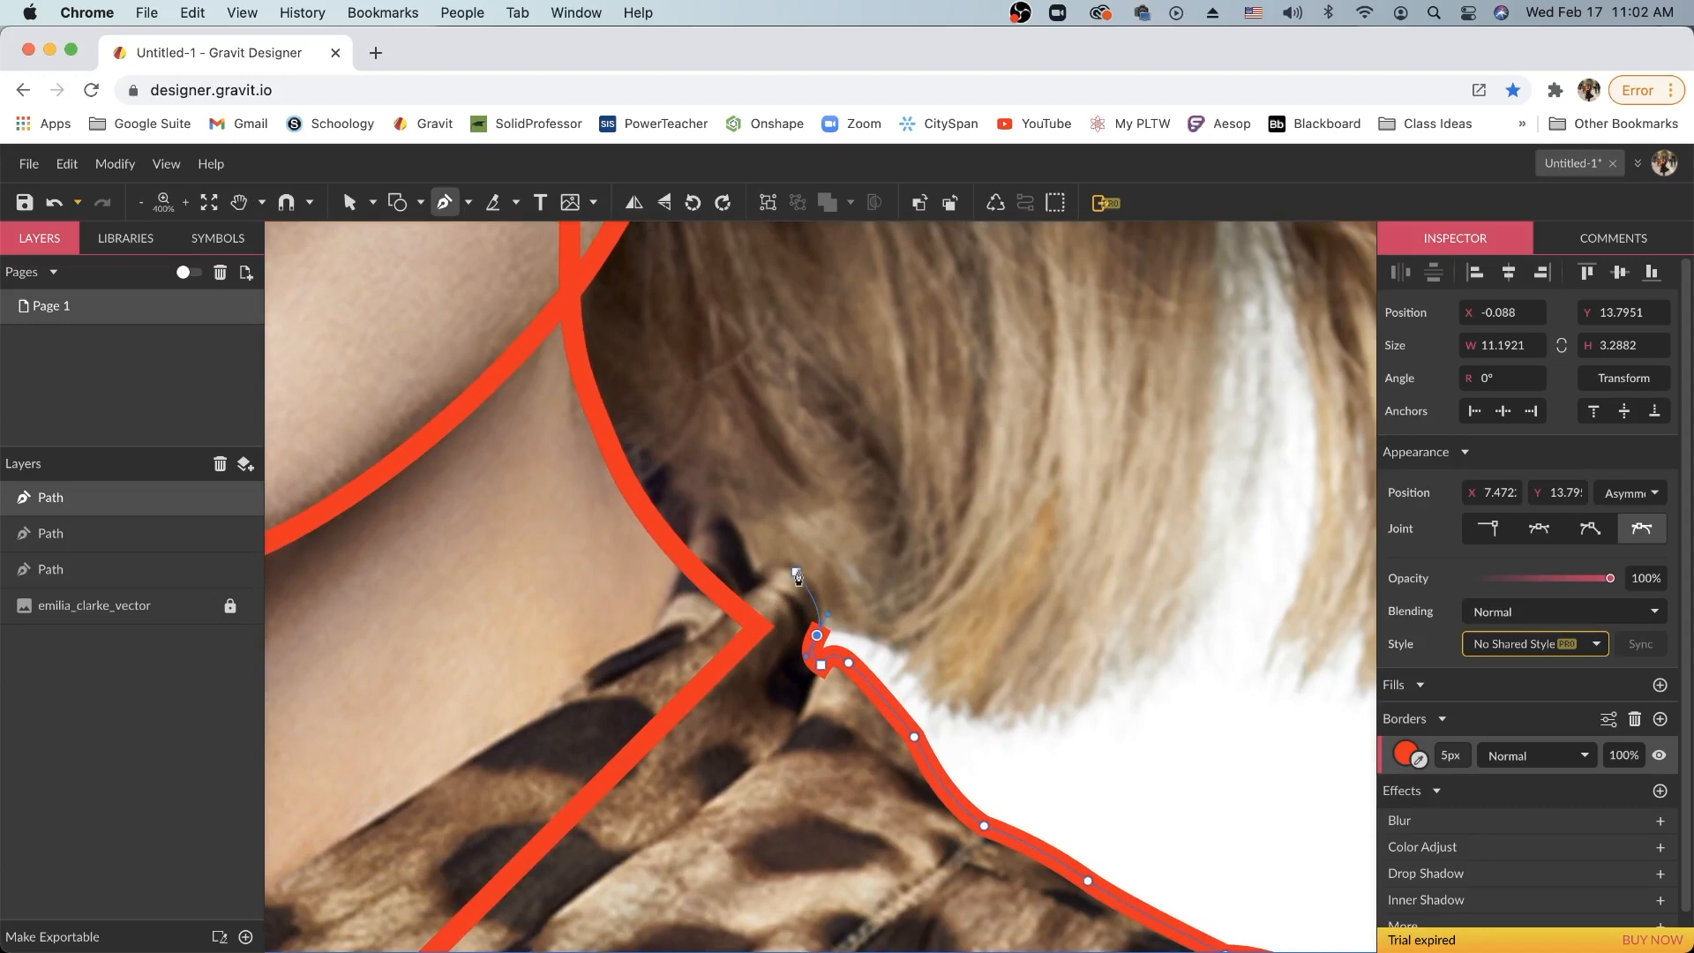
{"action": "left_click_drag", "start_coordinate": [796, 565], "coordinate": [770, 548]}
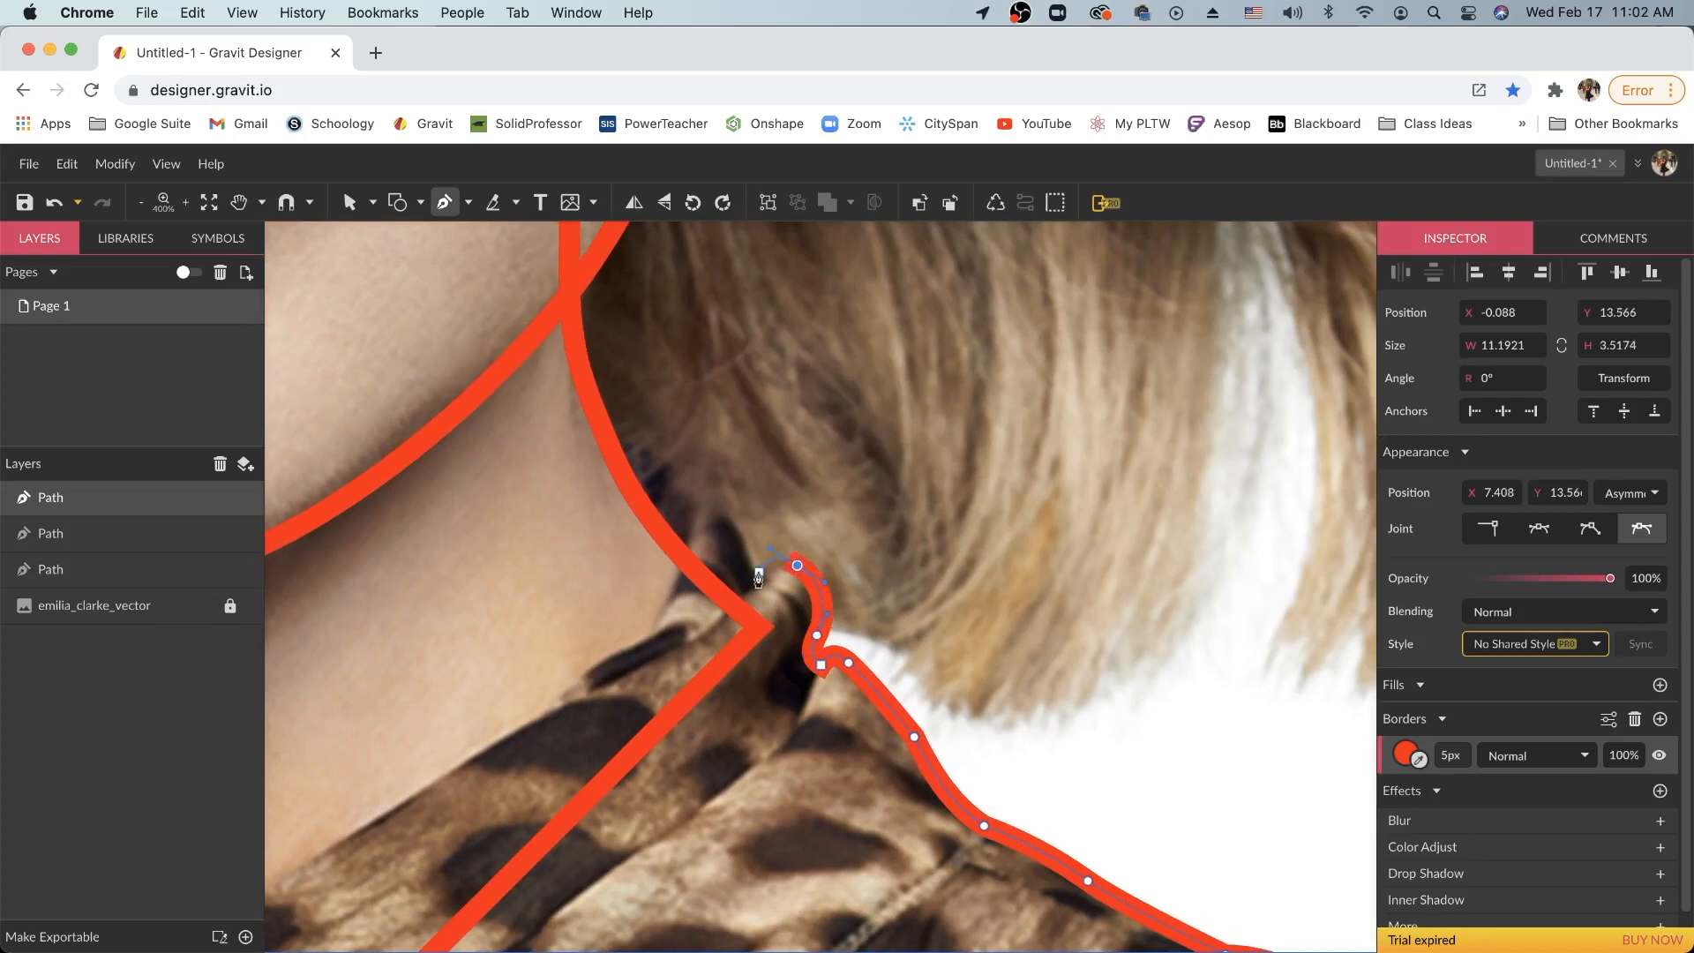
{"action": "left_click", "coordinate": [756, 572]}
{"action": "left_click_drag", "start_coordinate": [731, 517], "coordinate": [642, 506]}
{"action": "left_click", "coordinate": [638, 500]}
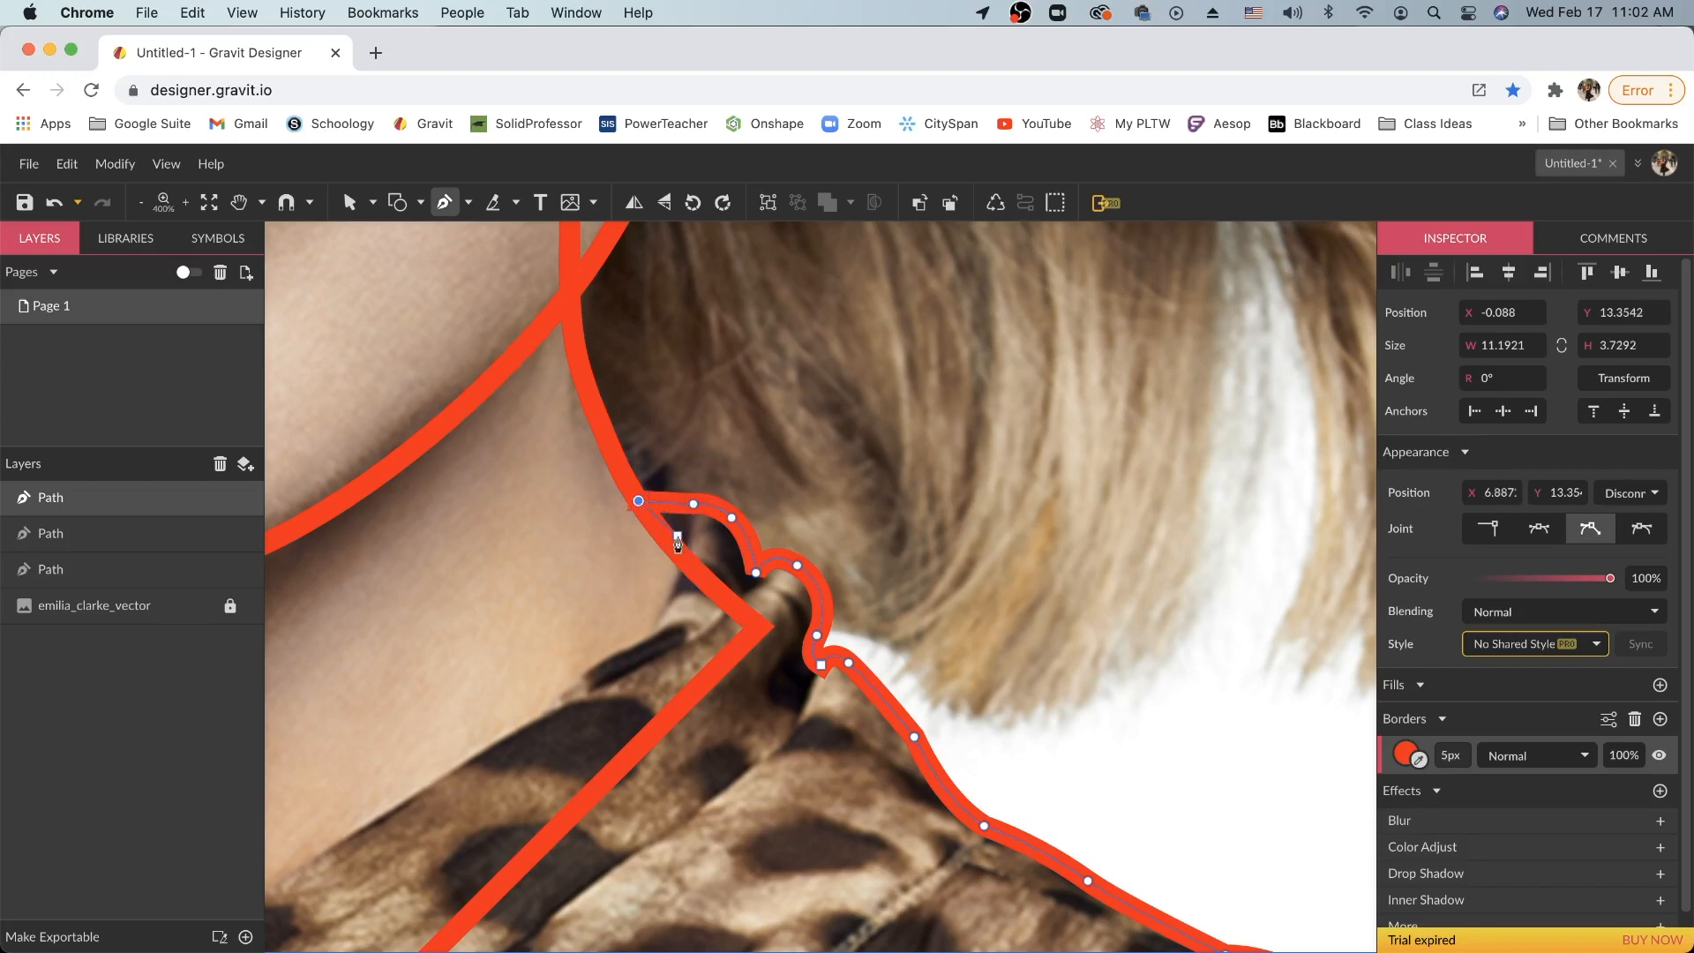
Turn the blouse path back down from the collar top along the upper part of the right-hand inner neckline
{"action": "left_click", "coordinate": [685, 561]}
{"action": "scroll", "coordinate": [882, 458], "scroll_direction": "left", "scroll_amount": 5}
{"action": "scroll", "coordinate": [882, 459], "scroll_direction": "down", "scroll_amount": 3}
{"action": "left_click", "coordinate": [1008, 409]}
{"action": "left_click_drag", "start_coordinate": [905, 487], "coordinate": [1007, 490]}
{"action": "left_click", "coordinate": [905, 489]}
{"action": "key", "text": "super+minus"}
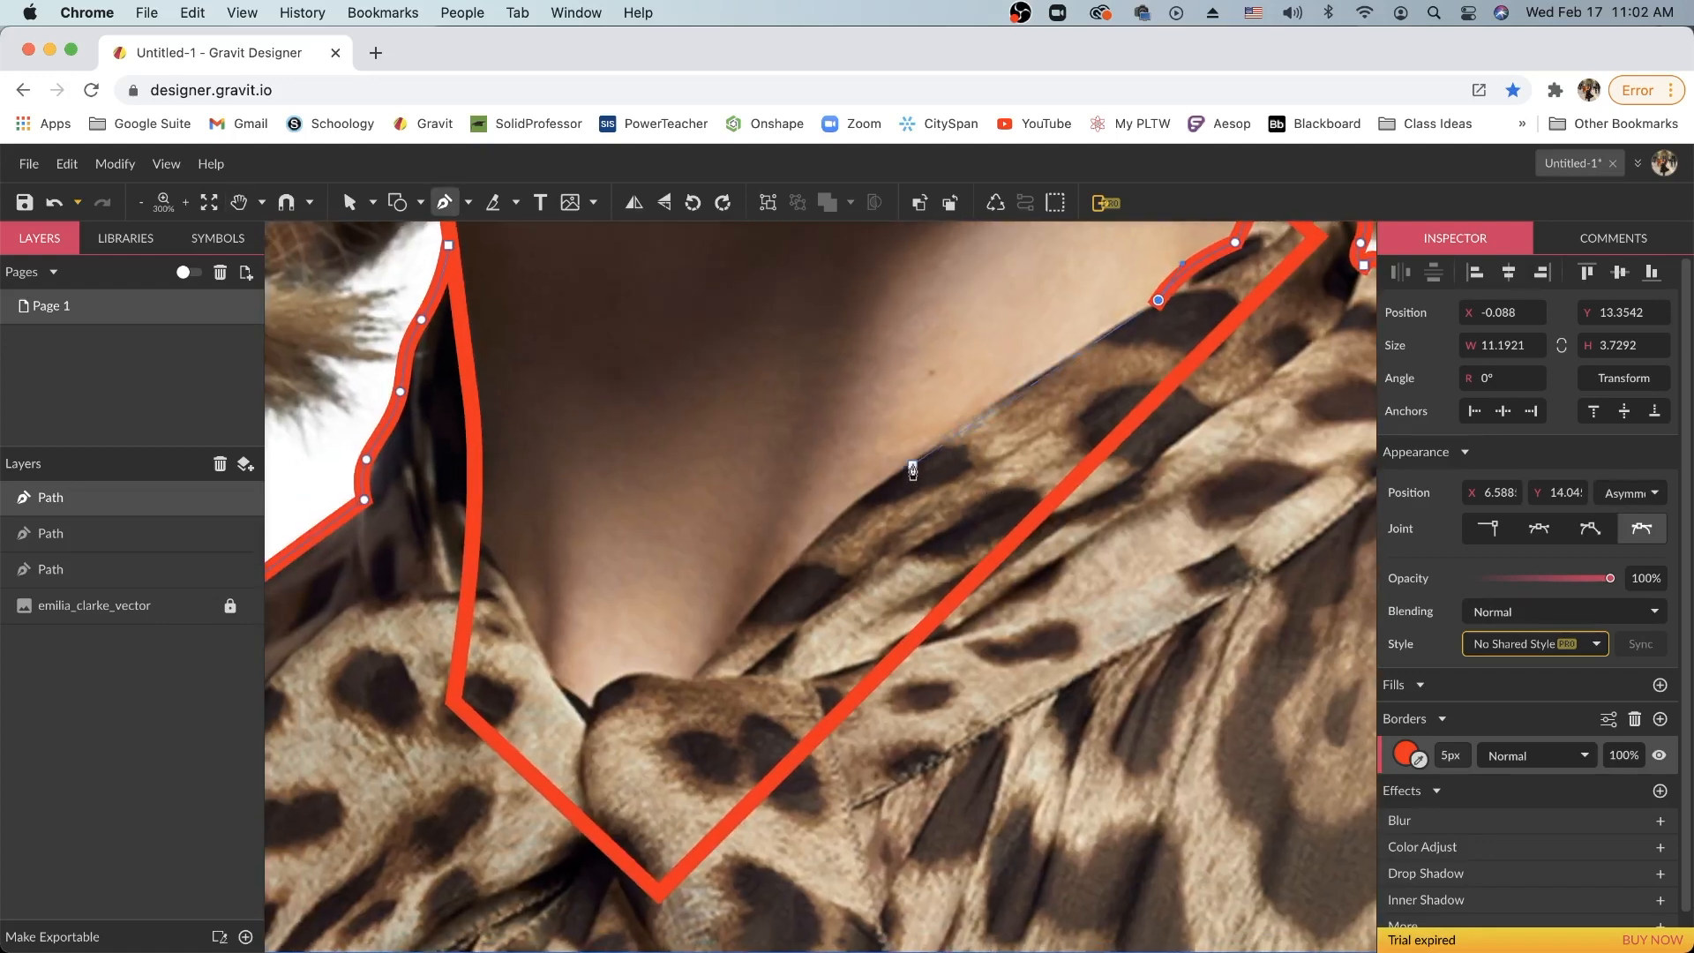
Continue the blouse path down the inner neckline, over the top of the knot and up the left-hand side of the neck
{"action": "left_click_drag", "start_coordinate": [910, 464], "coordinate": [548, 667]}
{"action": "left_click", "coordinate": [693, 680]}
{"action": "left_click_drag", "start_coordinate": [494, 559], "coordinate": [471, 522]}
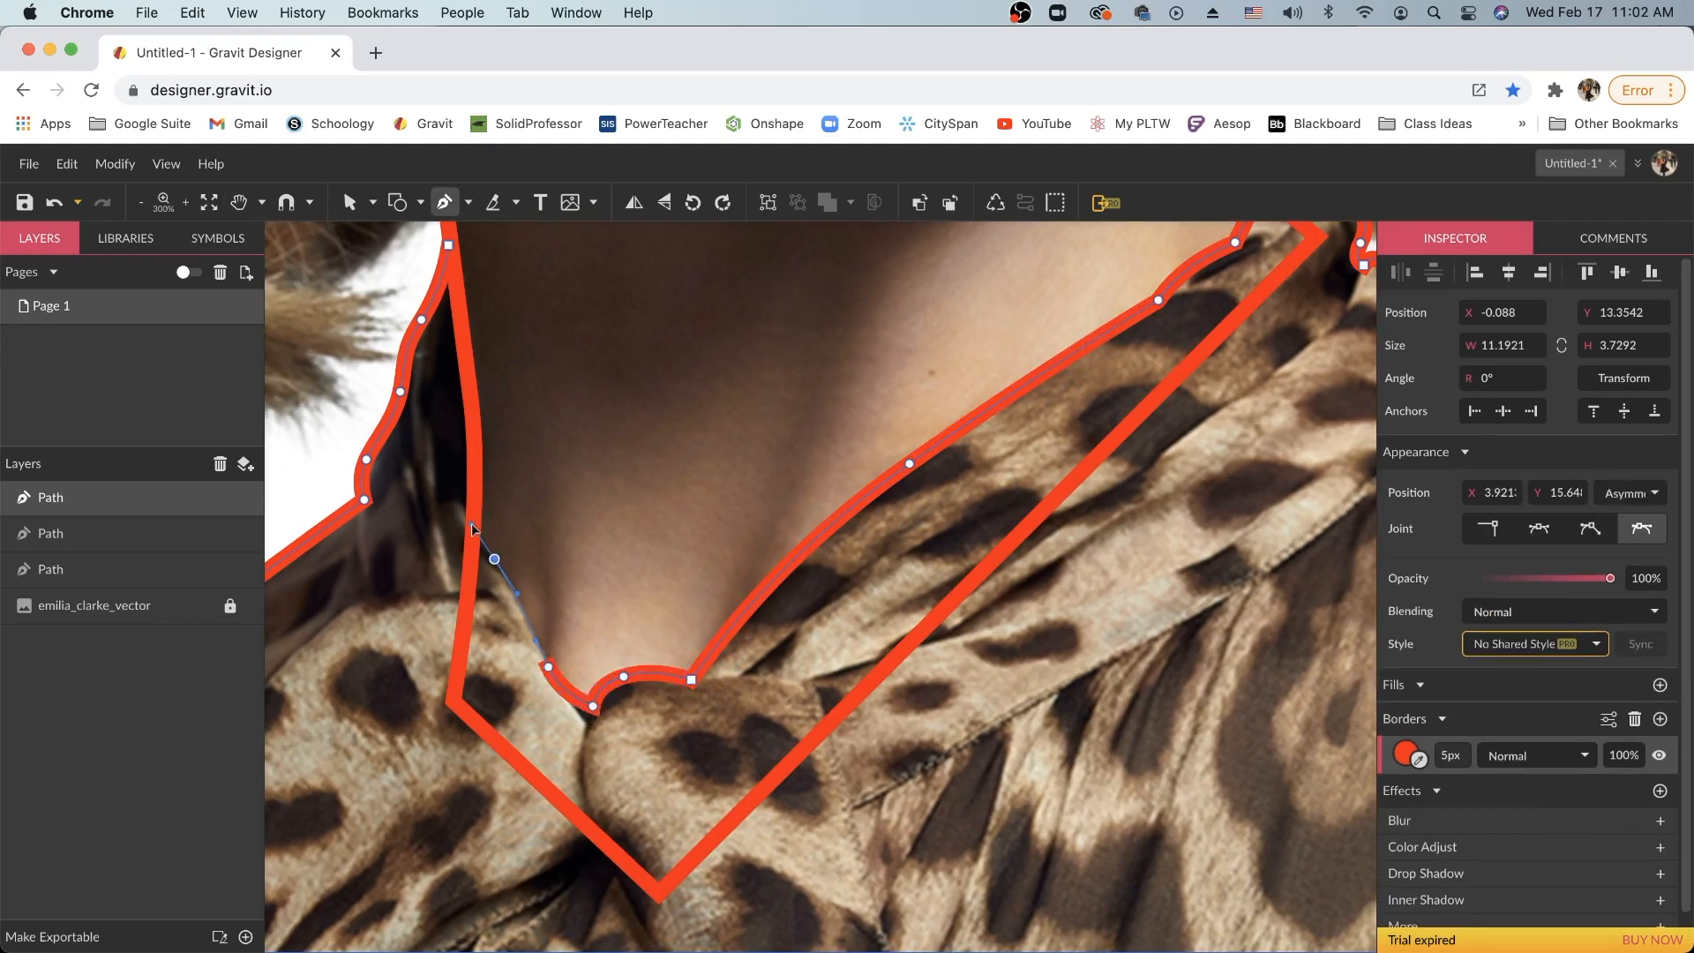
{"action": "left_click", "coordinate": [474, 422]}
Close the blouse path at its starting point on the left-hand neck edge, at about 11.19 by 3.73 in
{"action": "key", "text": "space"}
{"action": "left_click_drag", "start_coordinate": [569, 368], "coordinate": [839, 553]}
{"action": "left_click", "coordinate": [720, 434]}
{"action": "scroll", "coordinate": [996, 447], "scroll_direction": "down", "scroll_amount": 10}
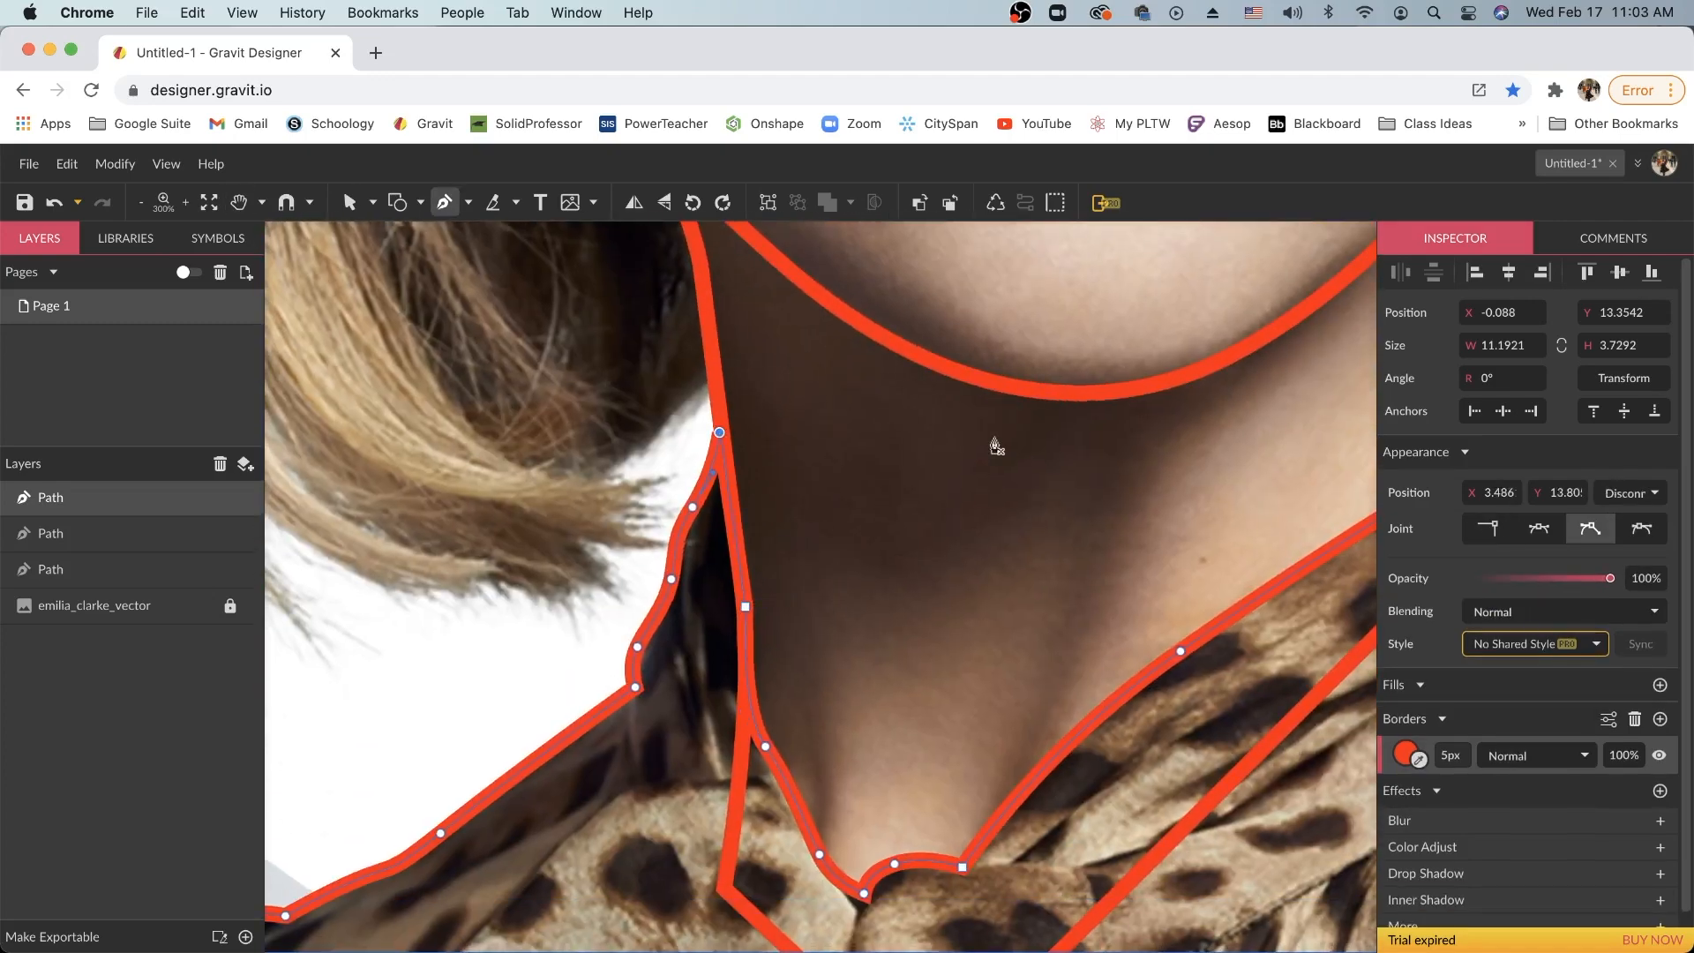
{"action": "scroll", "coordinate": [1203, 586], "scroll_direction": "up", "scroll_amount": 4}
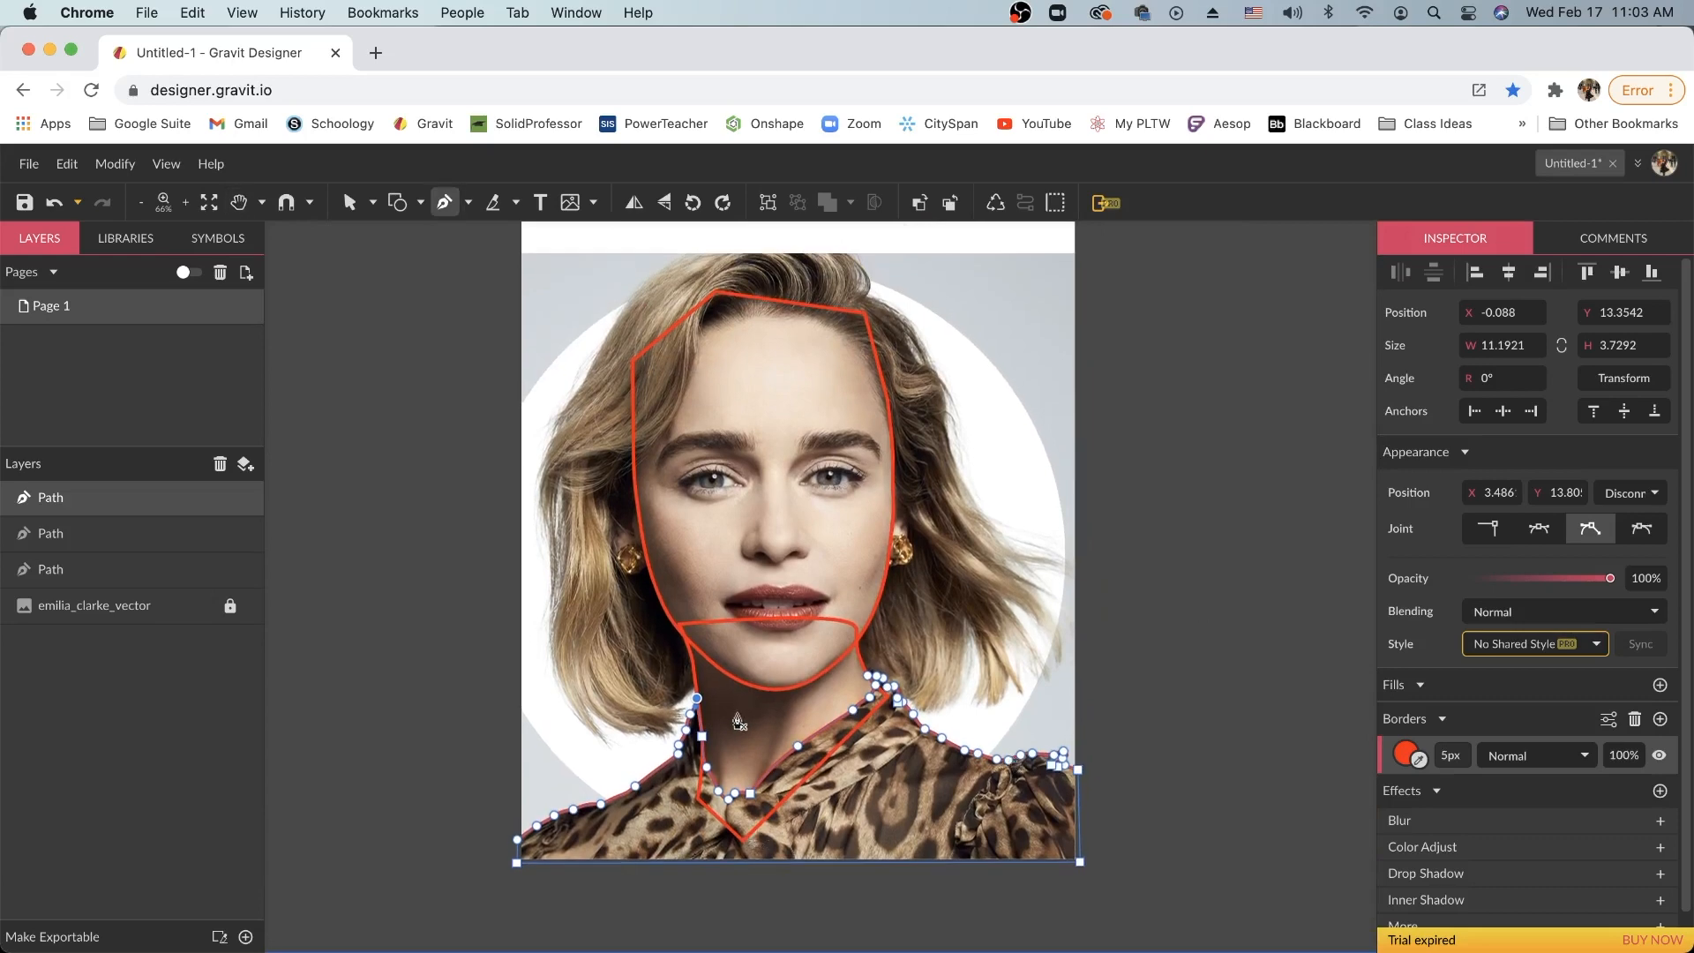
{"action": "scroll", "coordinate": [670, 553], "scroll_direction": "up", "scroll_amount": 1}
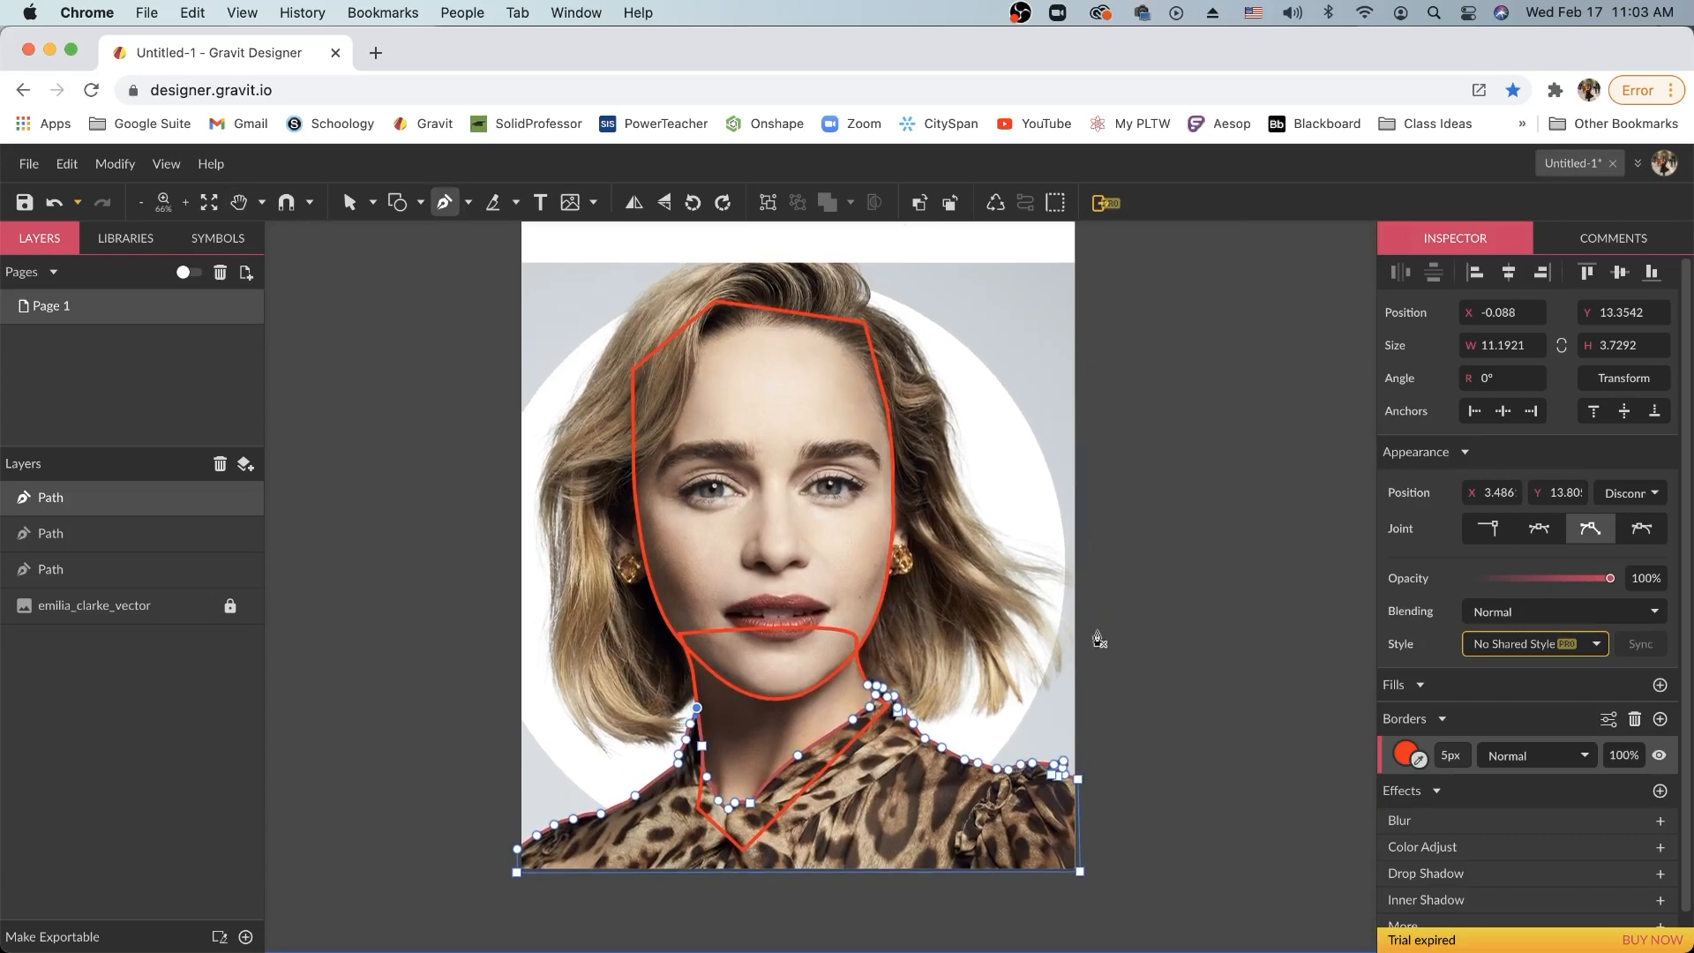